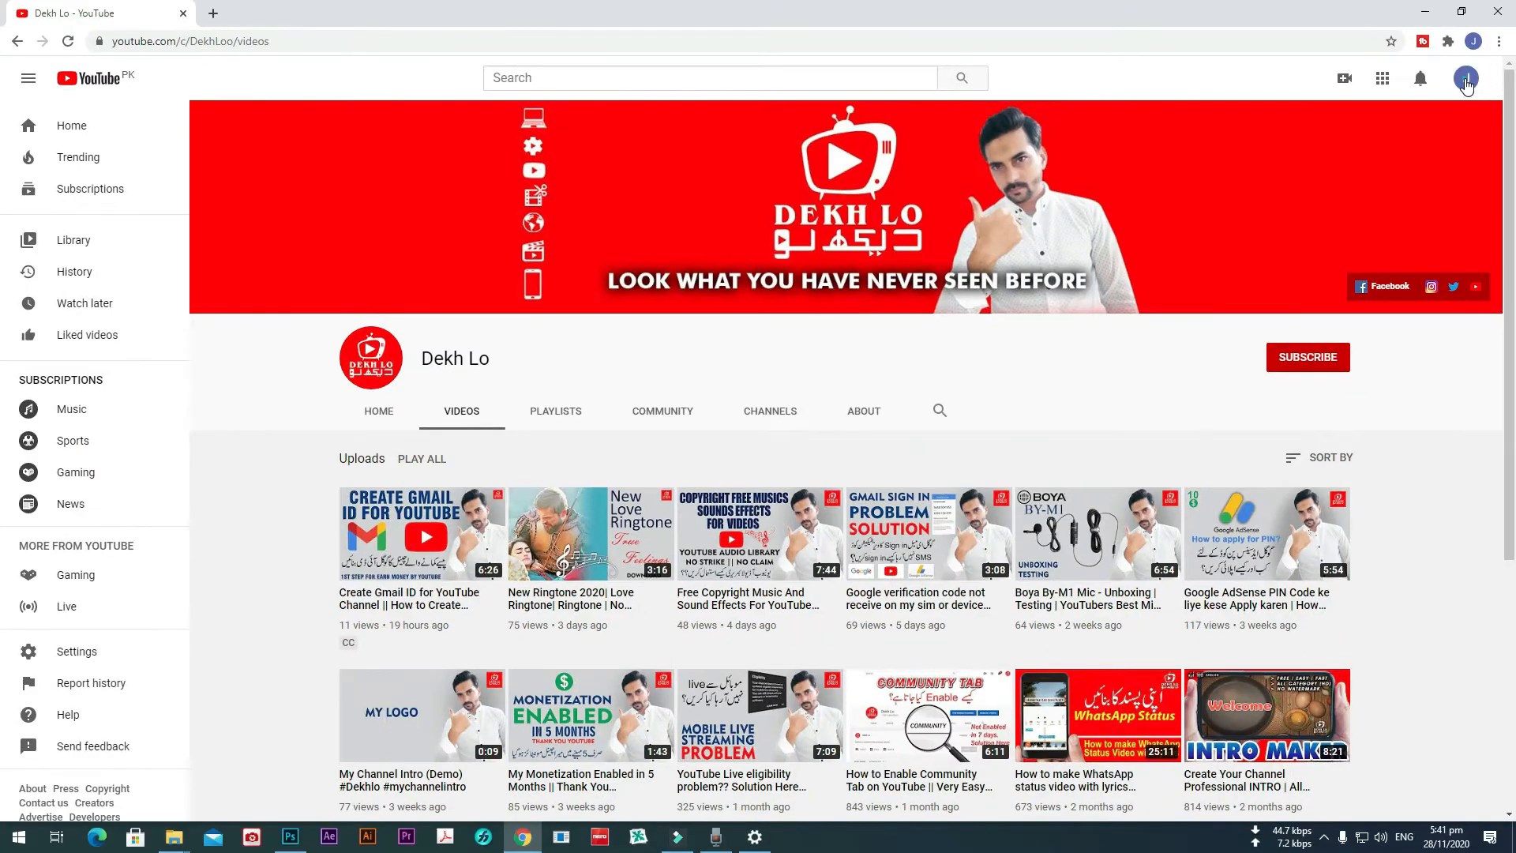
Create a new channel with the custom name Jiya Educations, accepting that it makes a new Google Account with its own settings.
left_click(1466, 79)
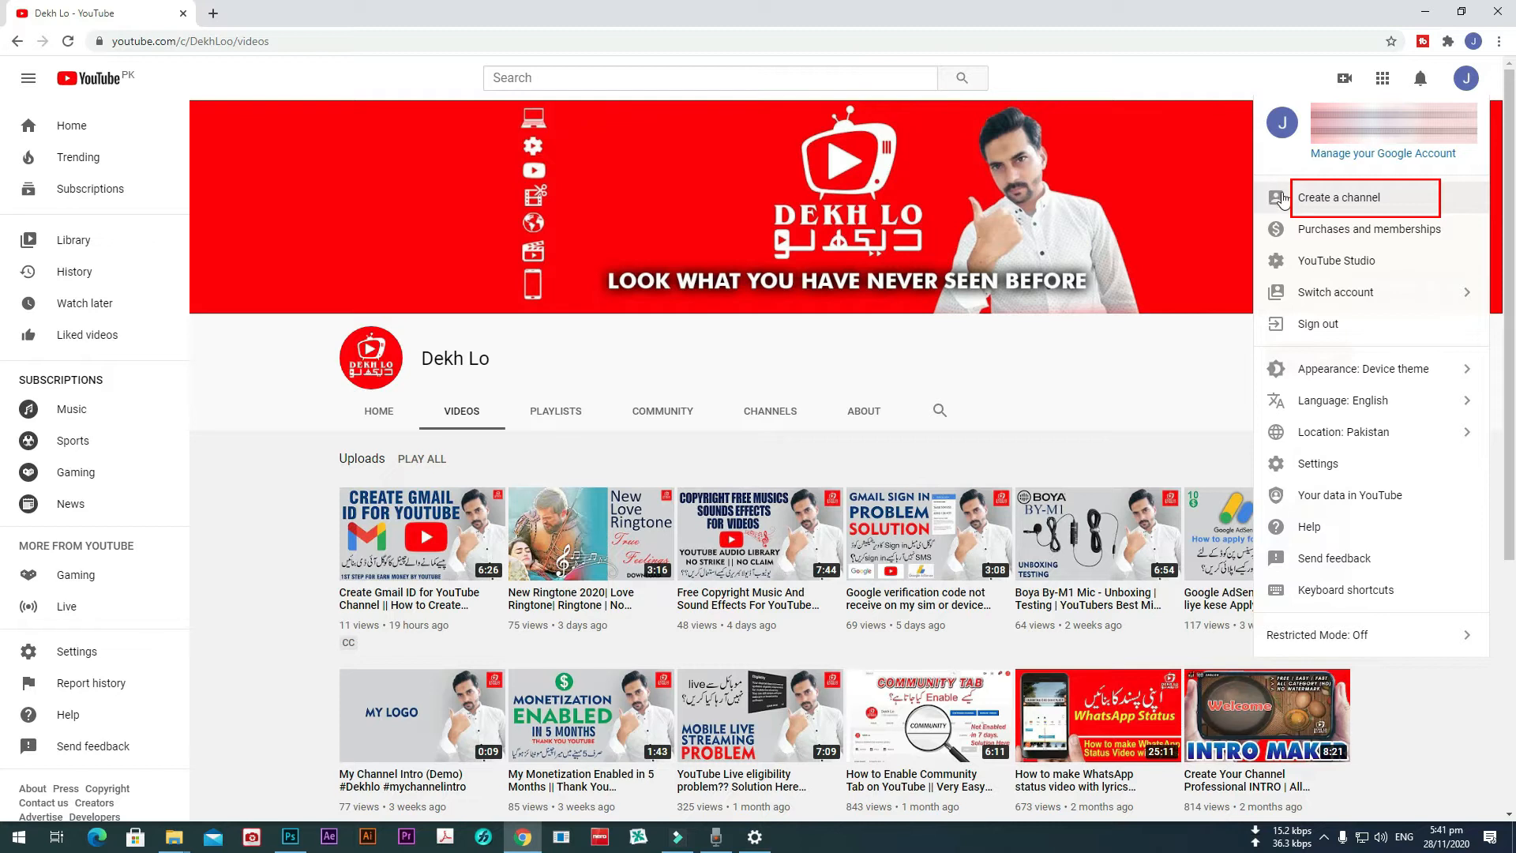
left_click(1378, 204)
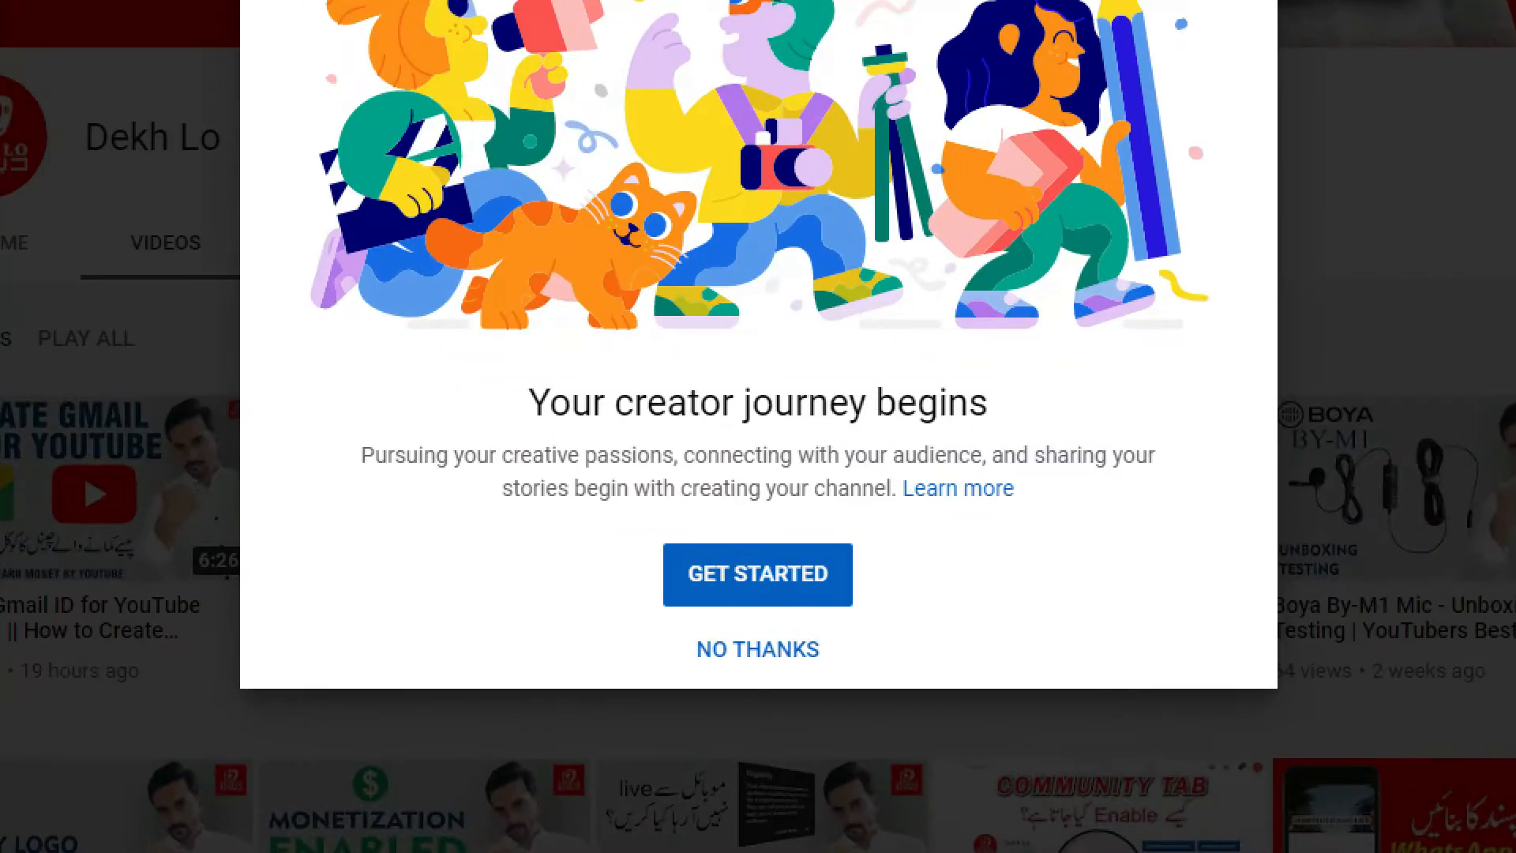
left_click(758, 577)
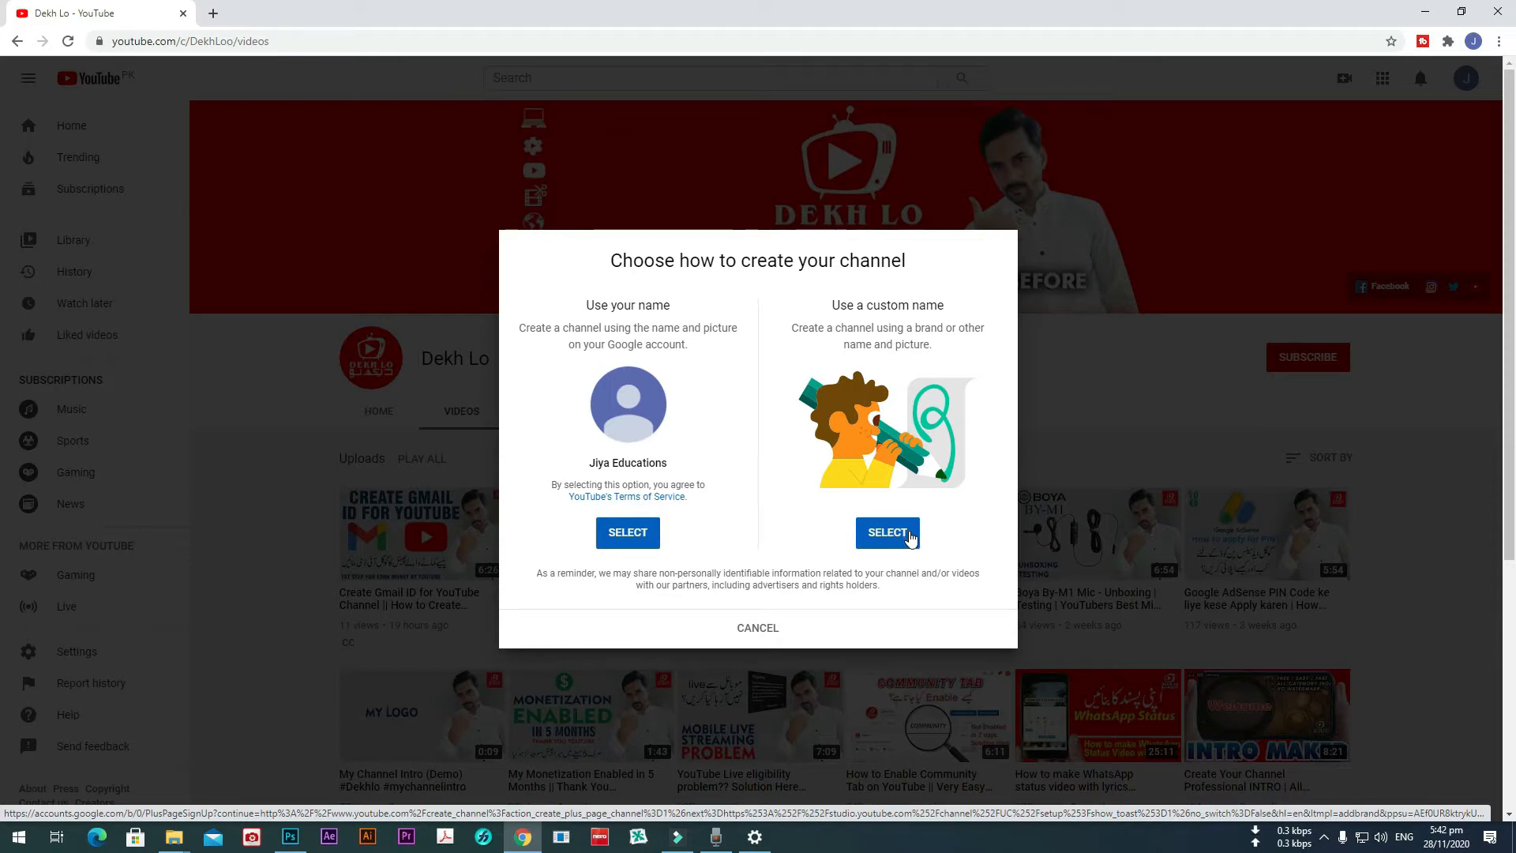
left_click(890, 541)
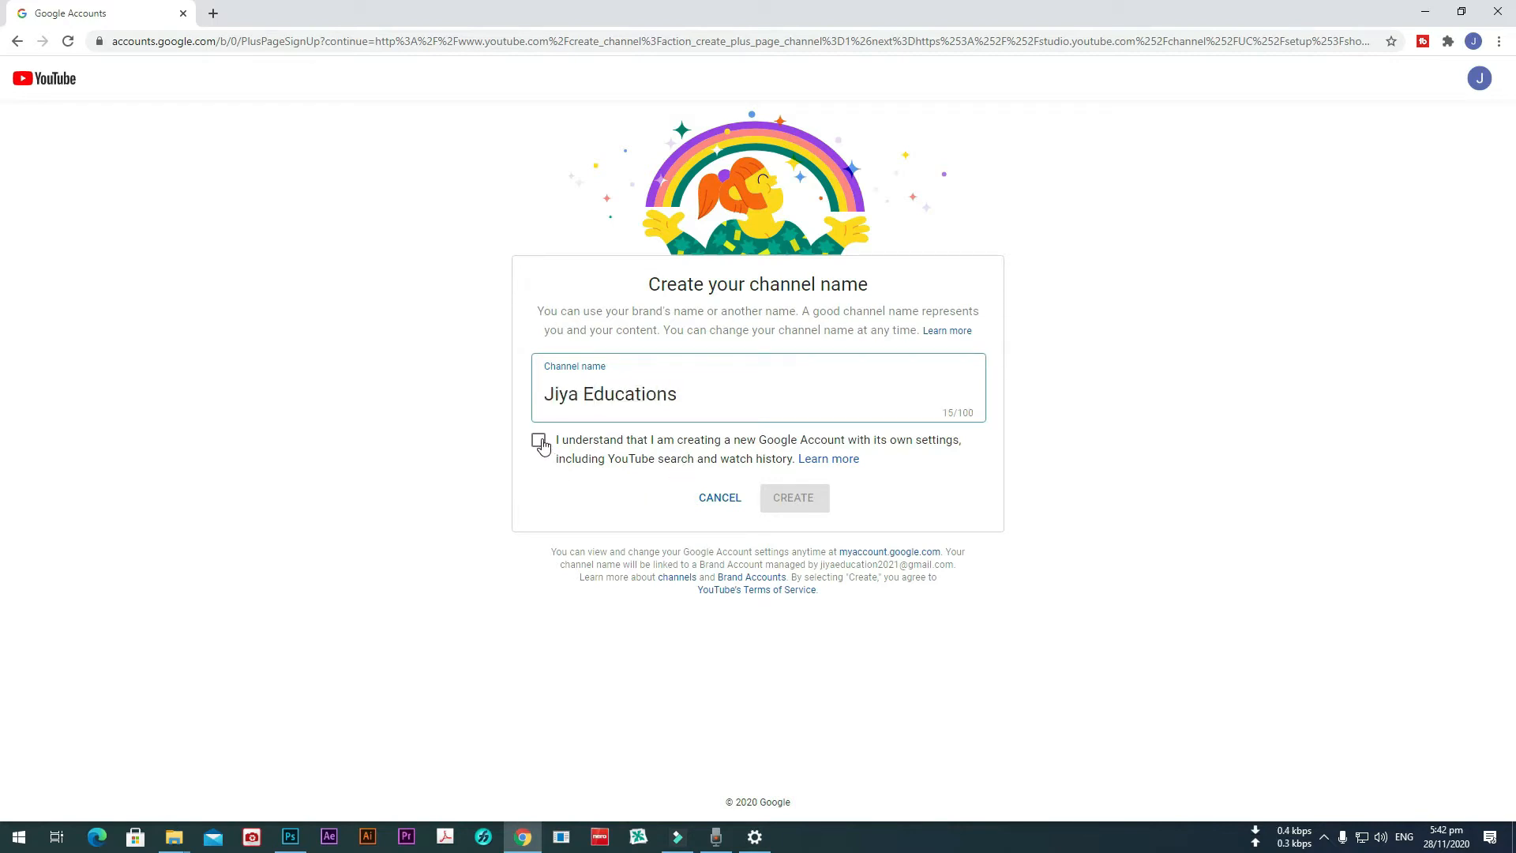
left_click(541, 443)
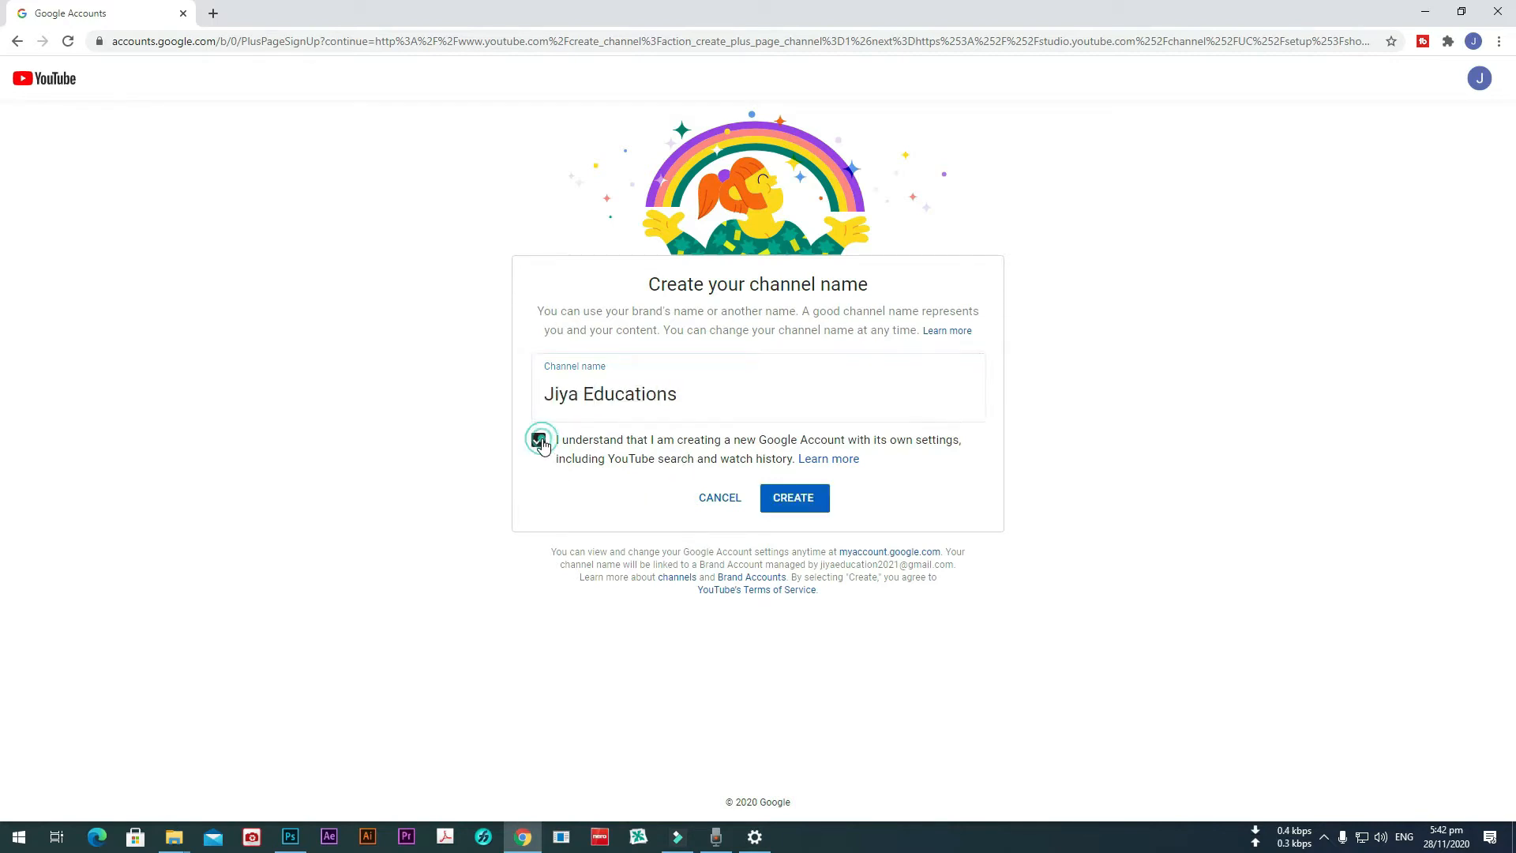
left_click(799, 502)
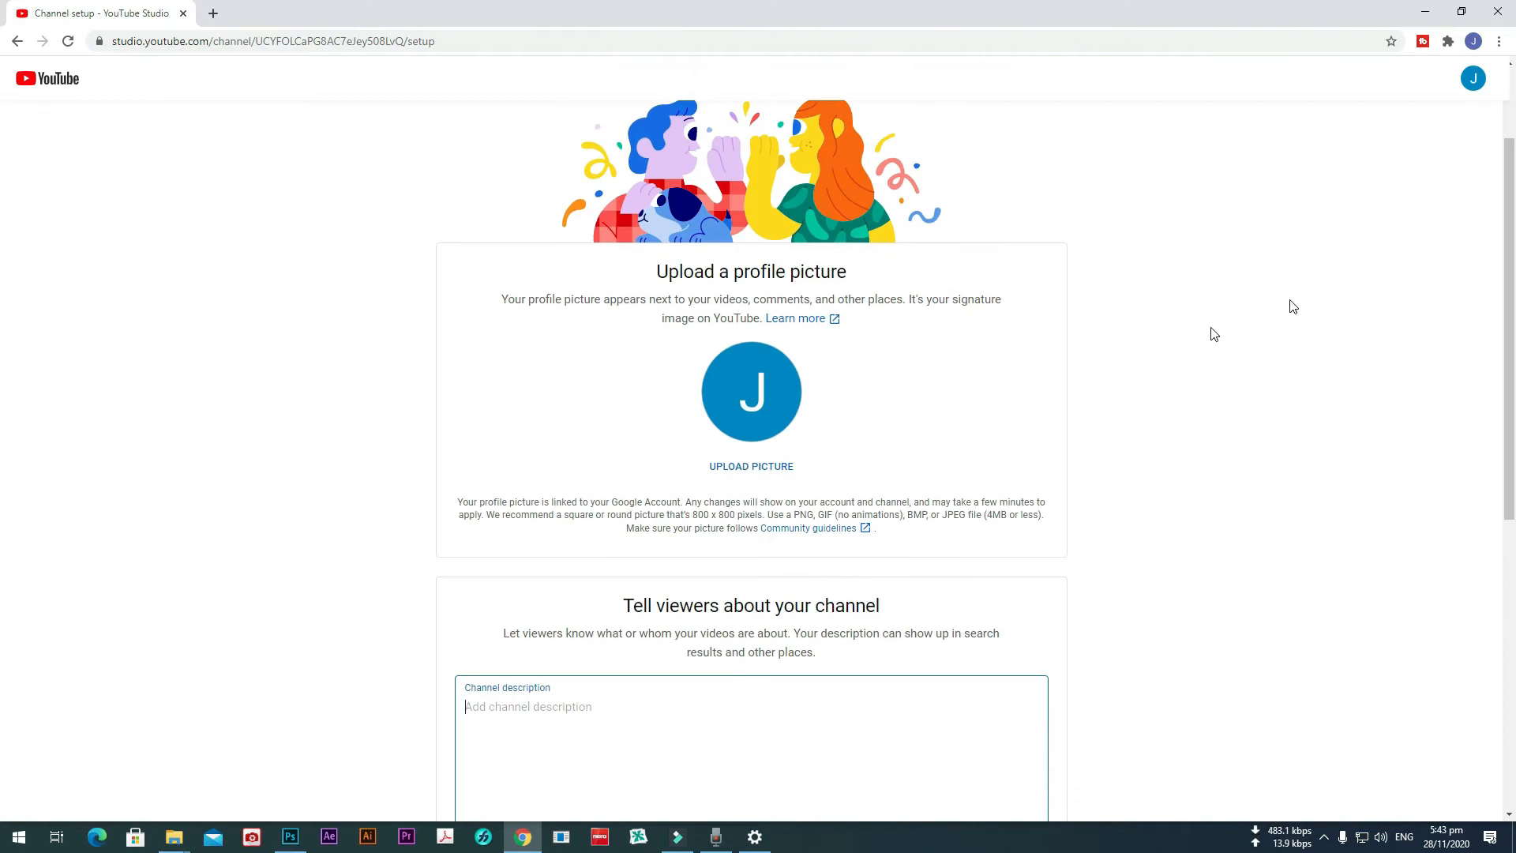
Postpone the profile picture, description and links setup, and dismiss the channel customization tip.
scroll(1485, 229, "down", 2)
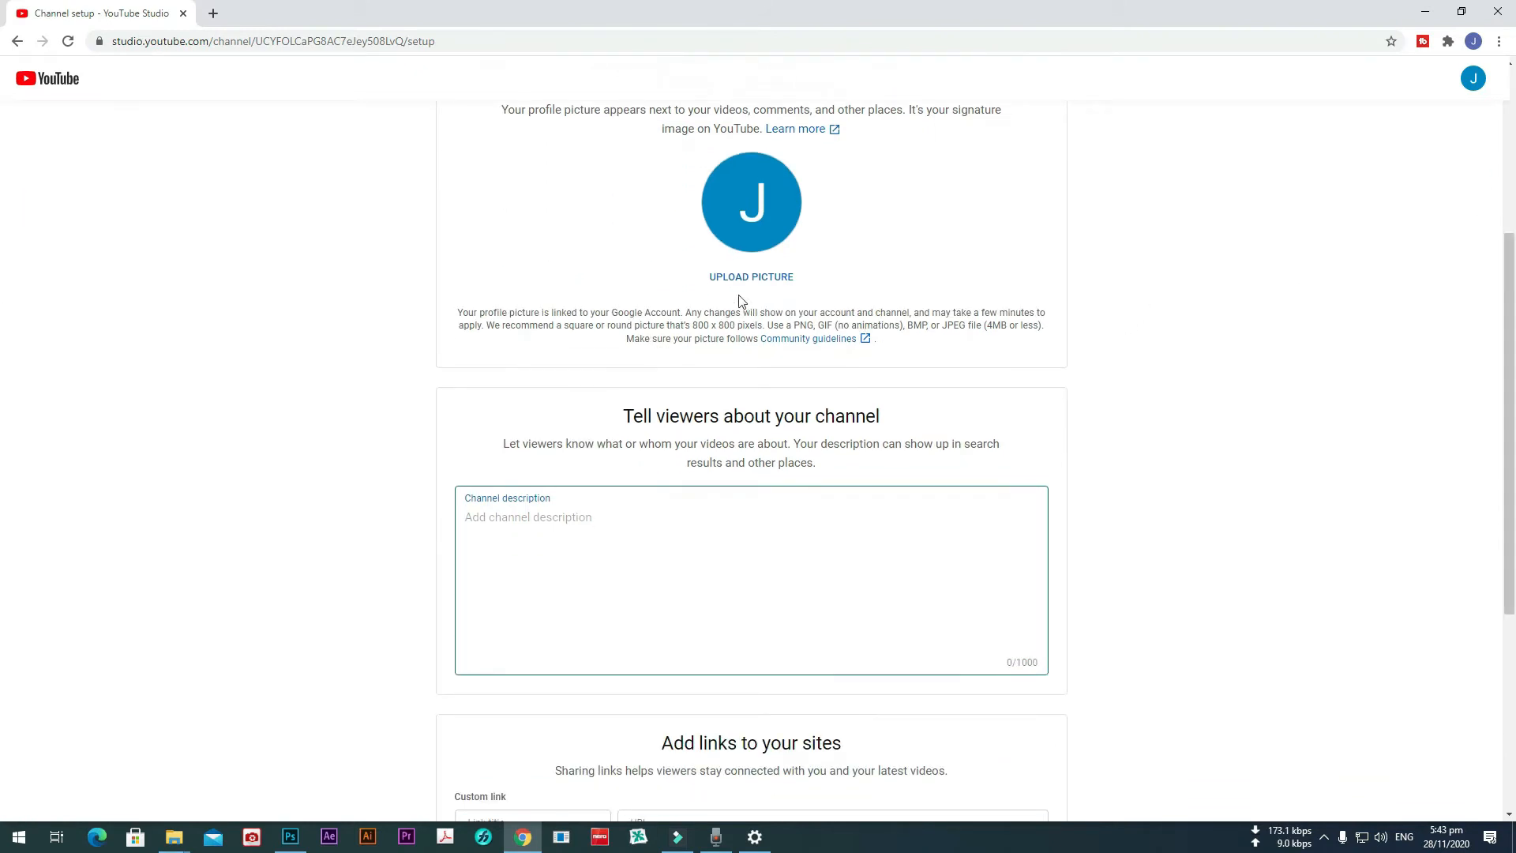
left_click(587, 536)
scroll(717, 448, "down", 4)
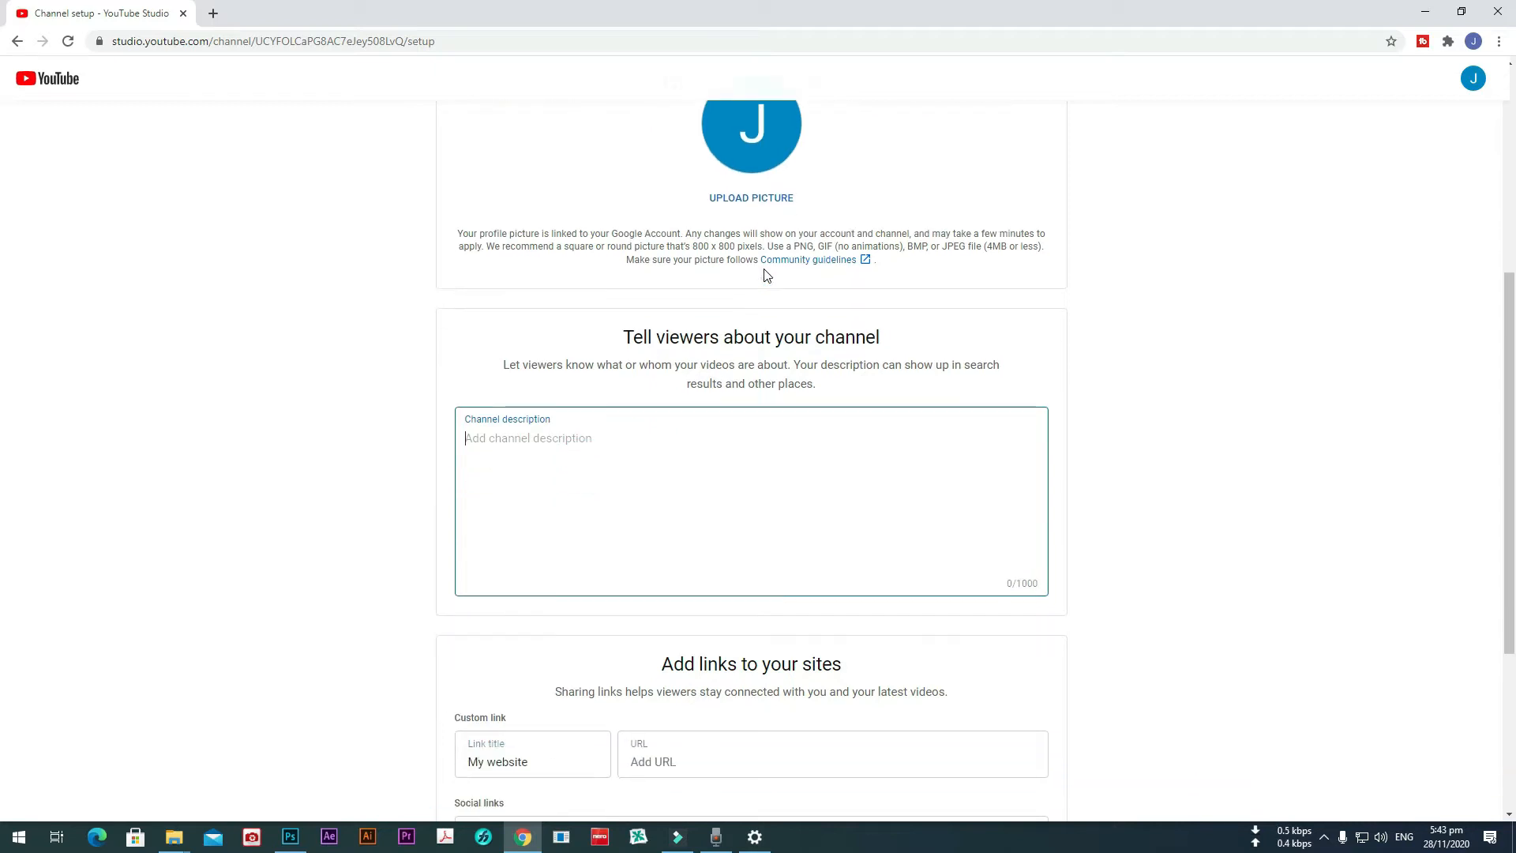
scroll(875, 746, "down", 1)
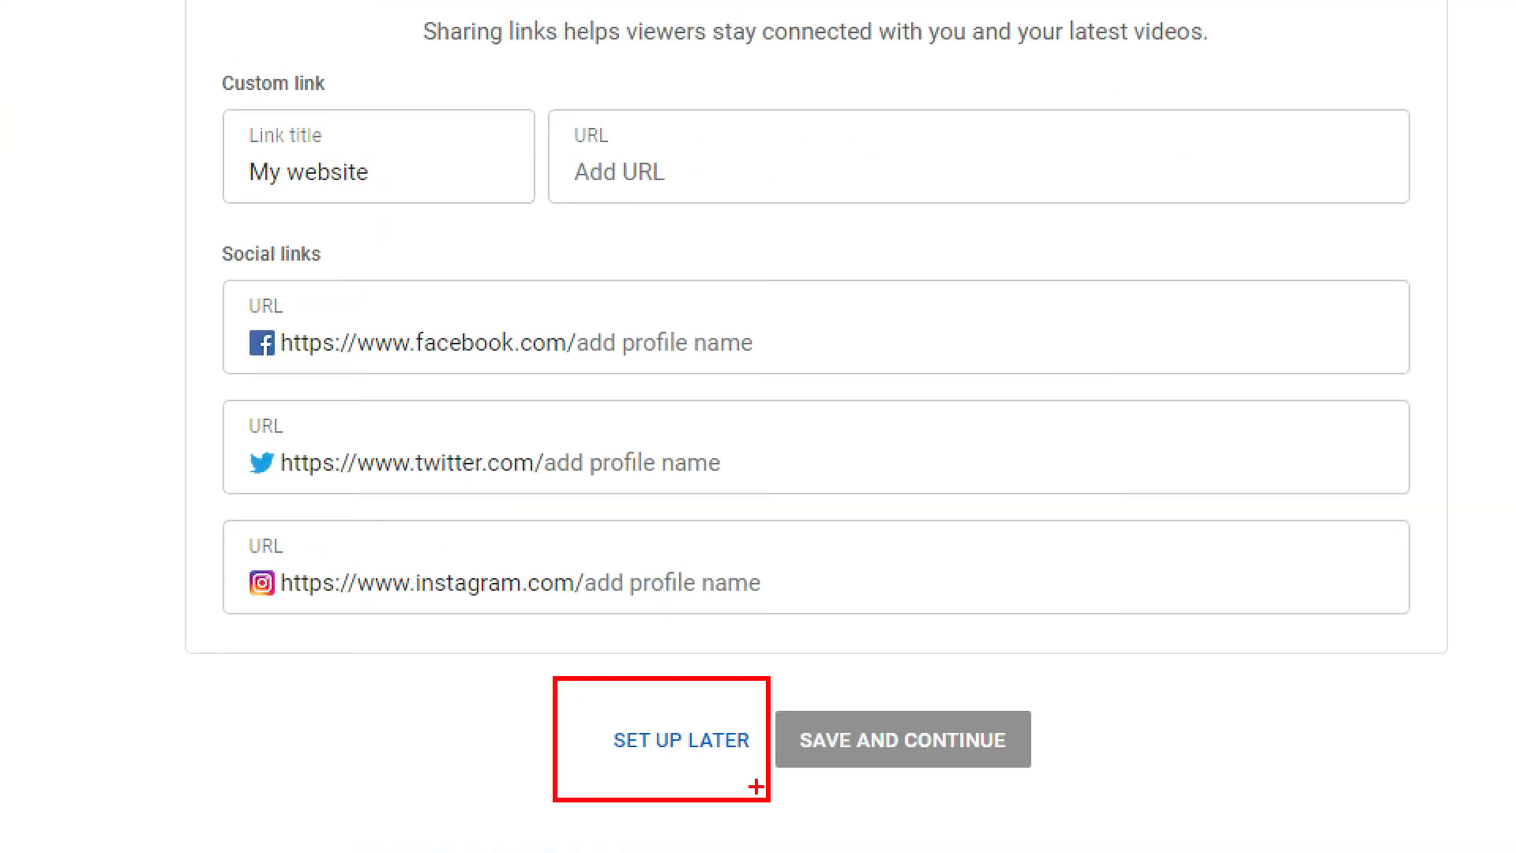
left_click(695, 732)
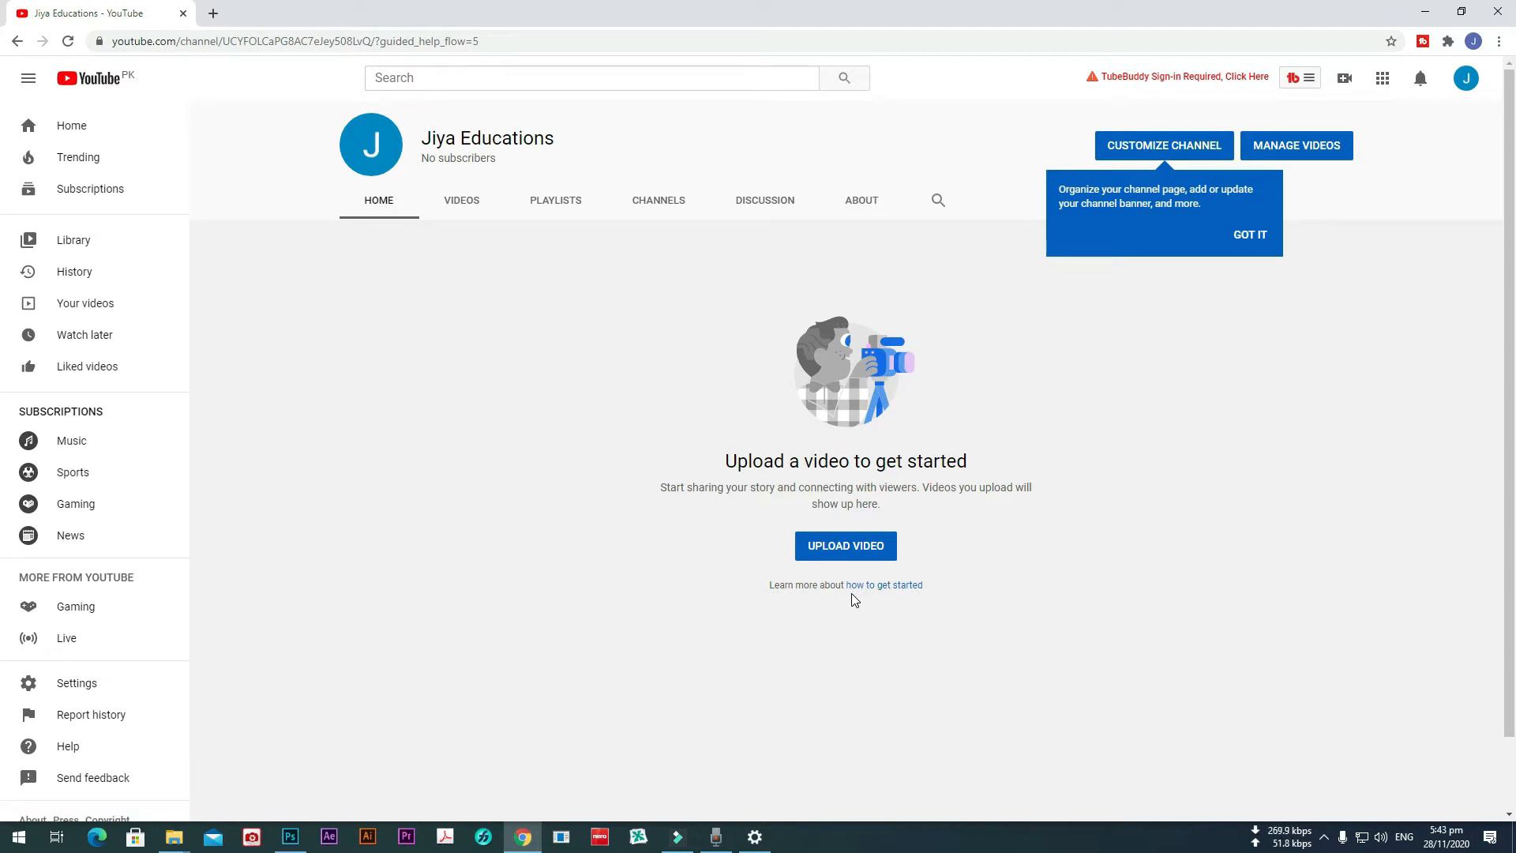
left_click(1243, 245)
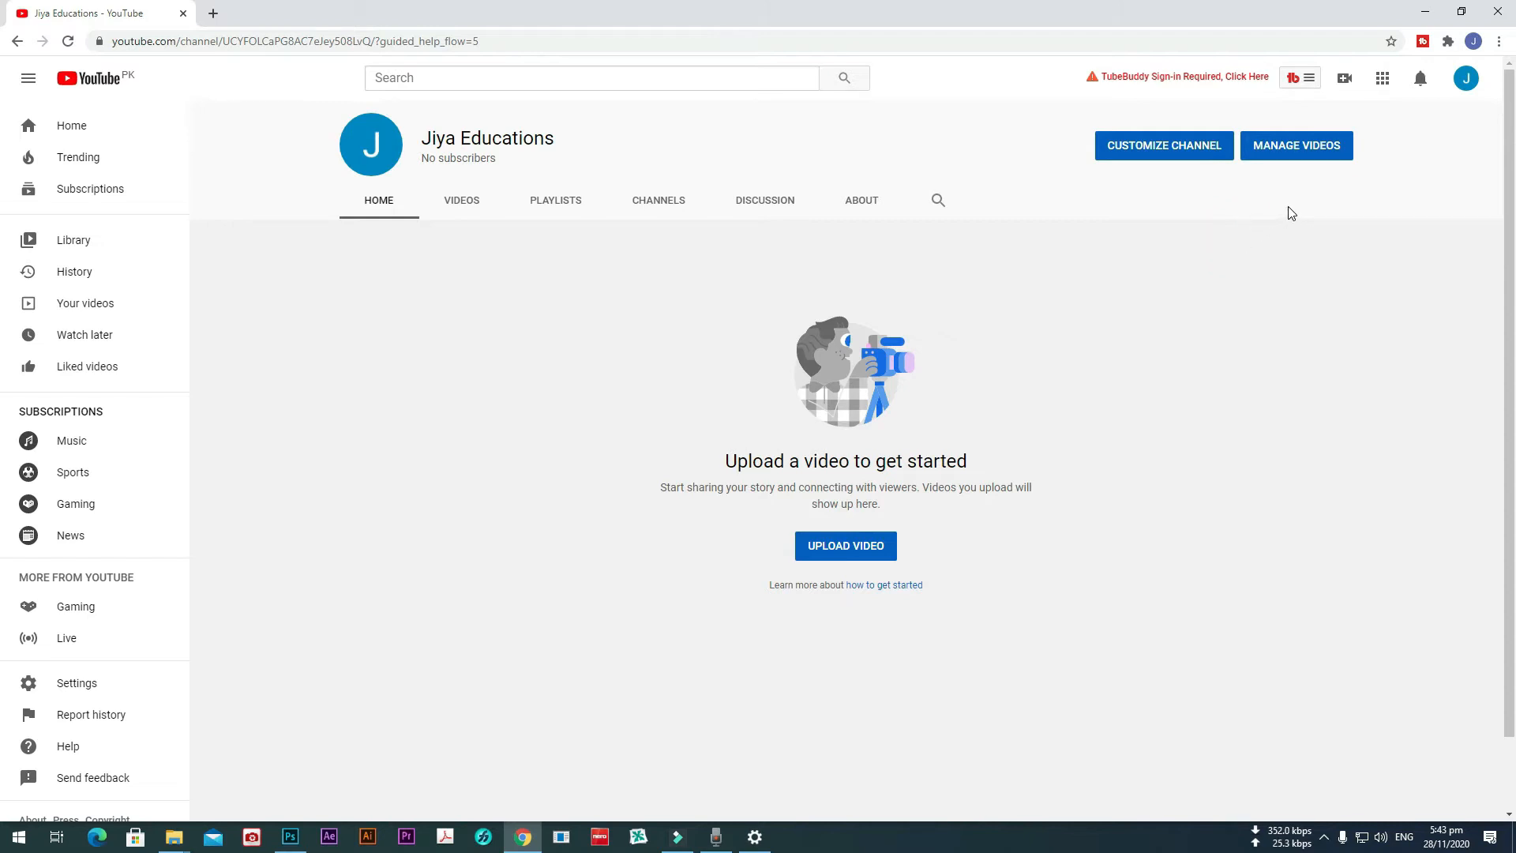
Open the channel status and features settings from the account settings and dismiss the YouTube Studio welcome message.
left_click(1466, 85)
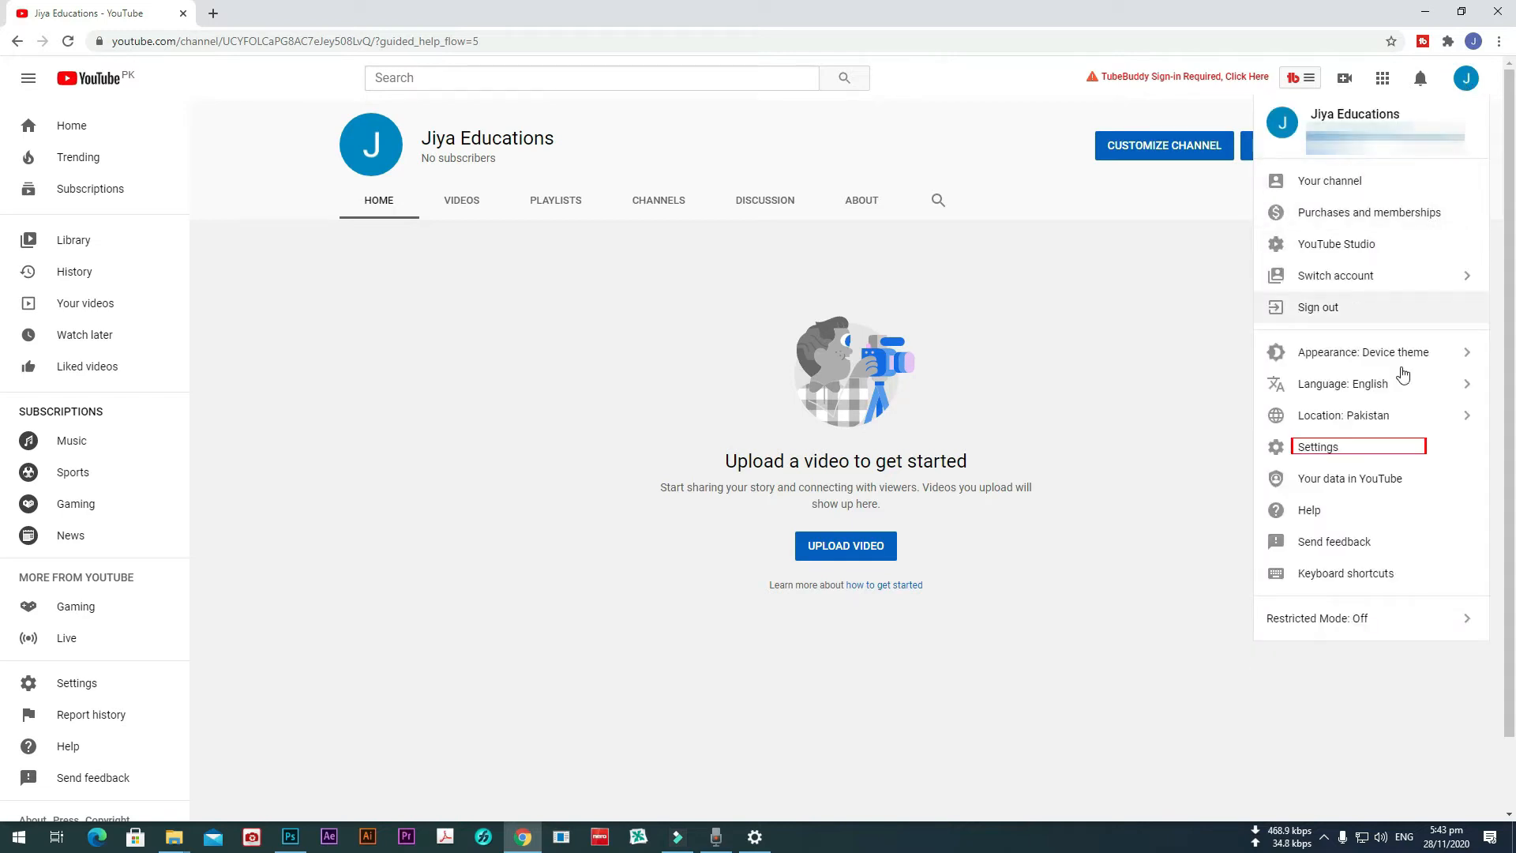
left_click(1326, 447)
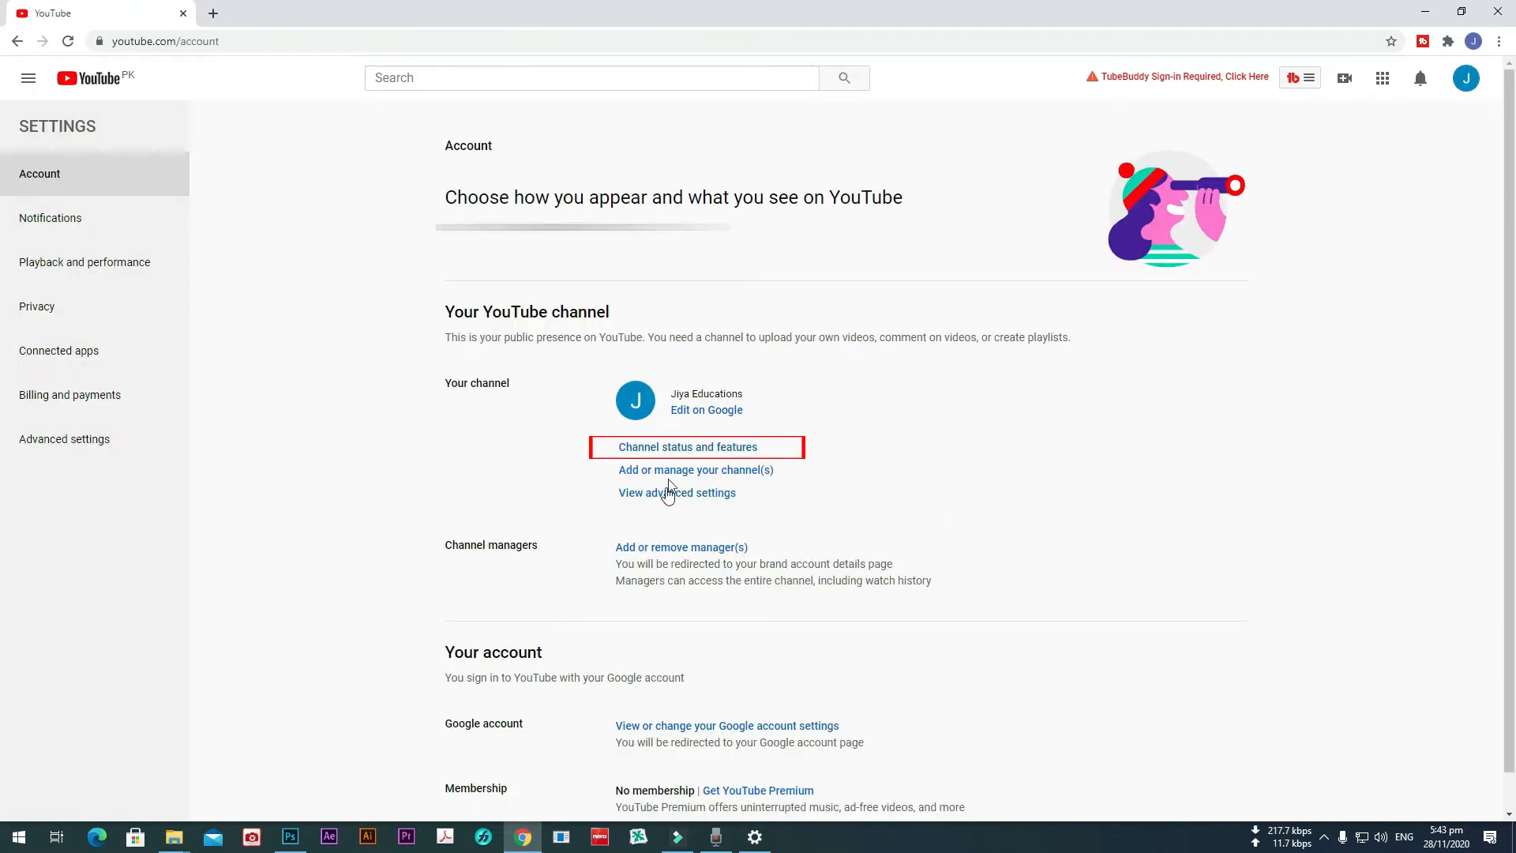
left_click(667, 453)
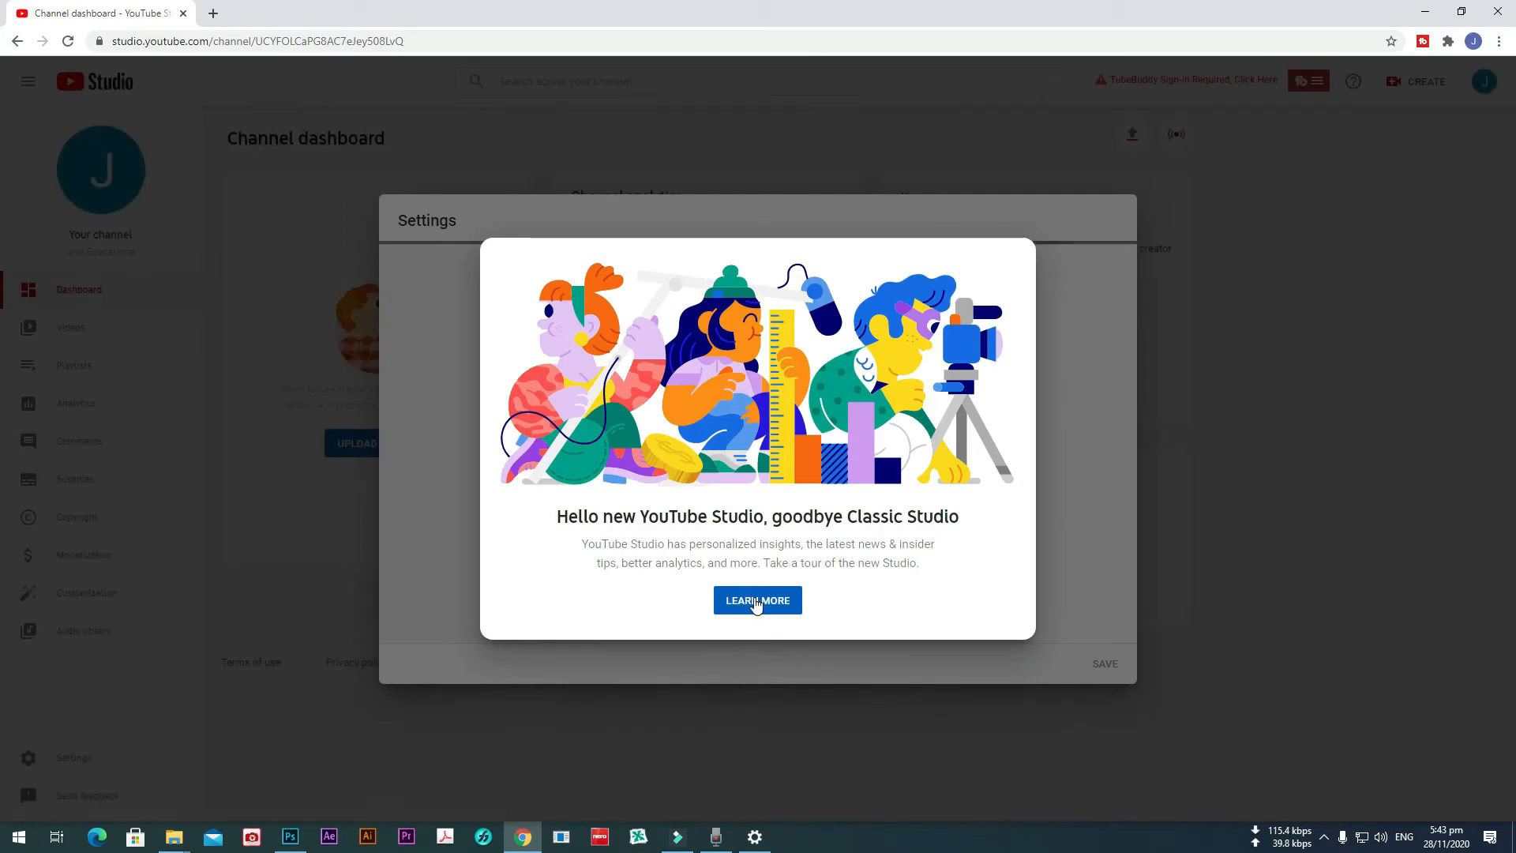
left_click(1092, 329)
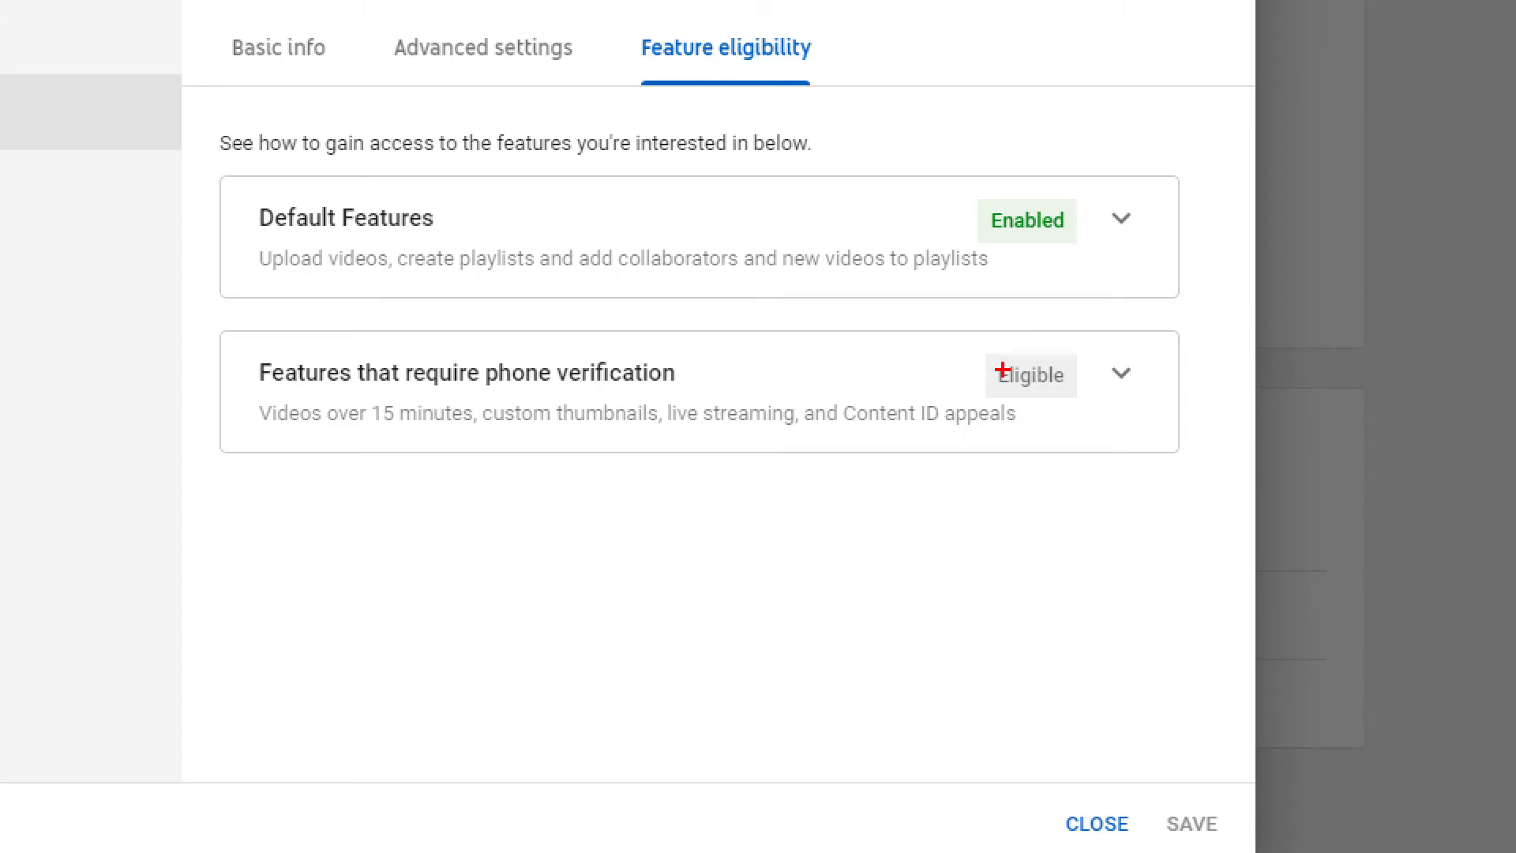
Expand the features that require phone verification and start verifying the phone number.
left_click_drag(957, 336, 1095, 420)
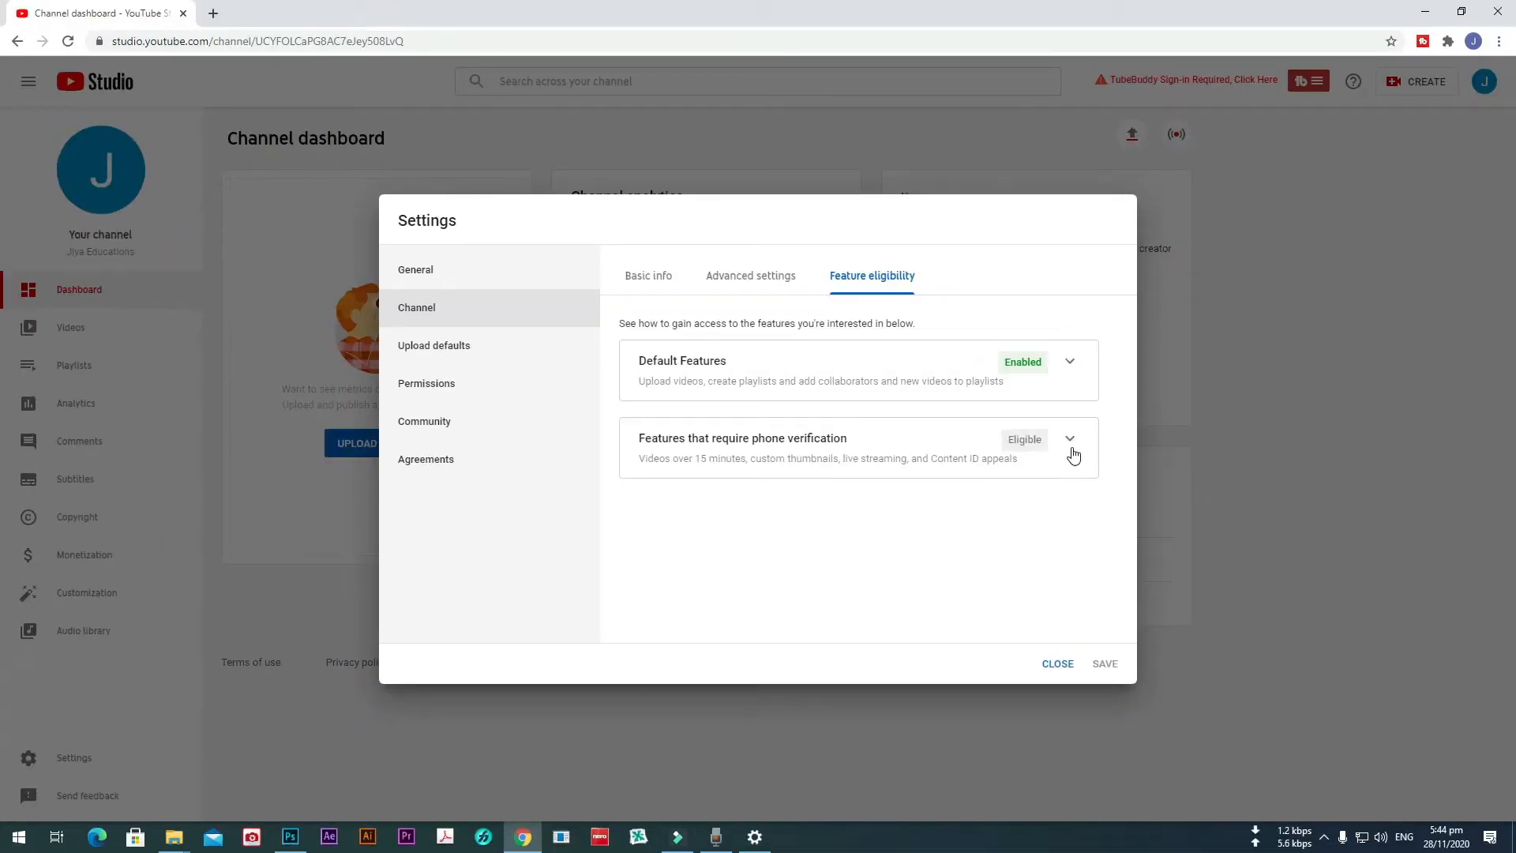
left_click(1124, 378)
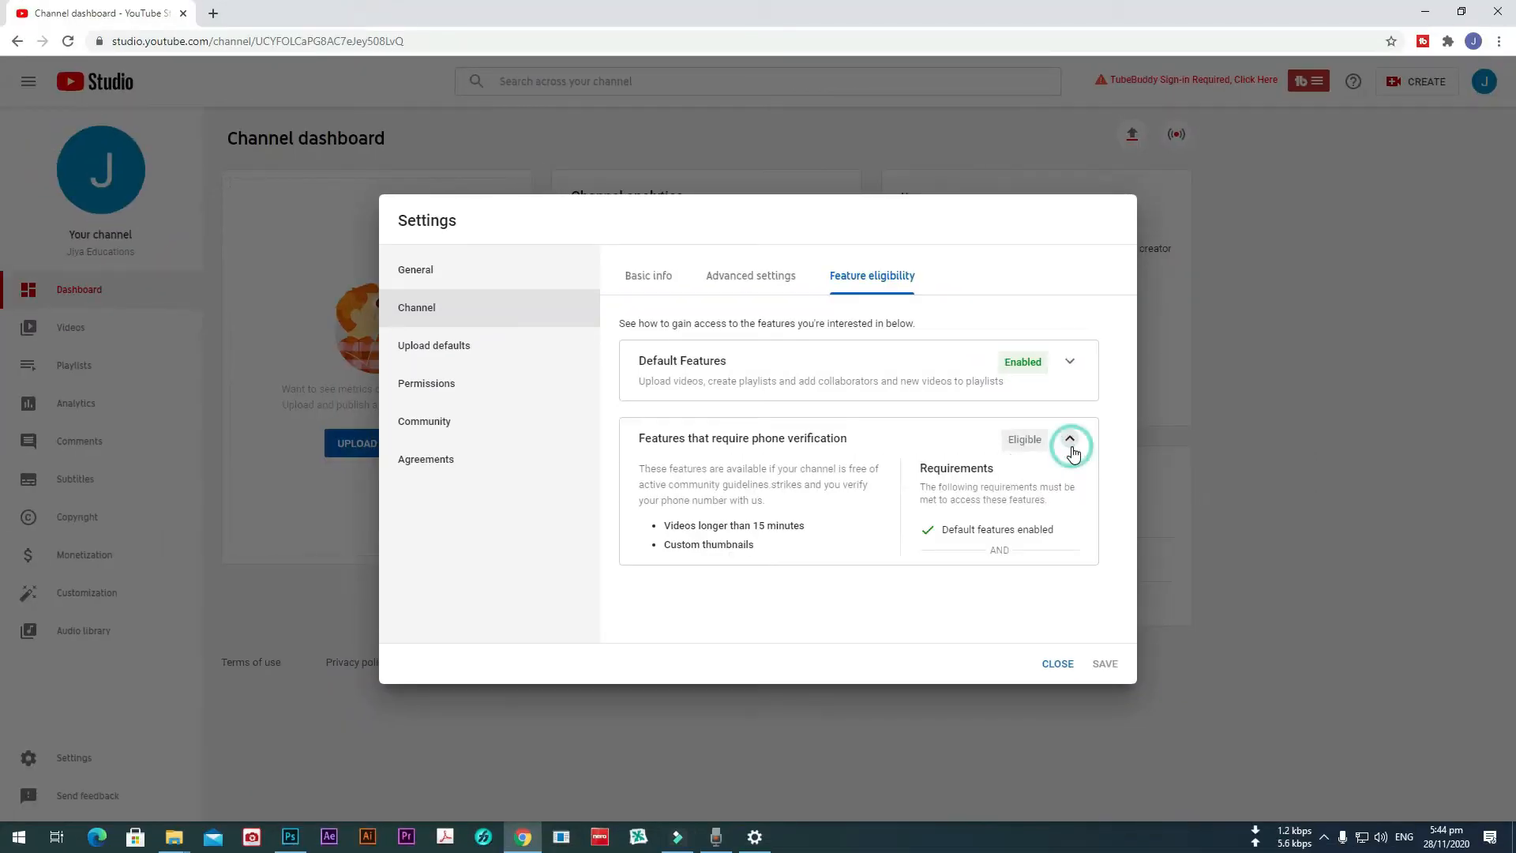
key("ctrl+1")
left_click(1052, 531)
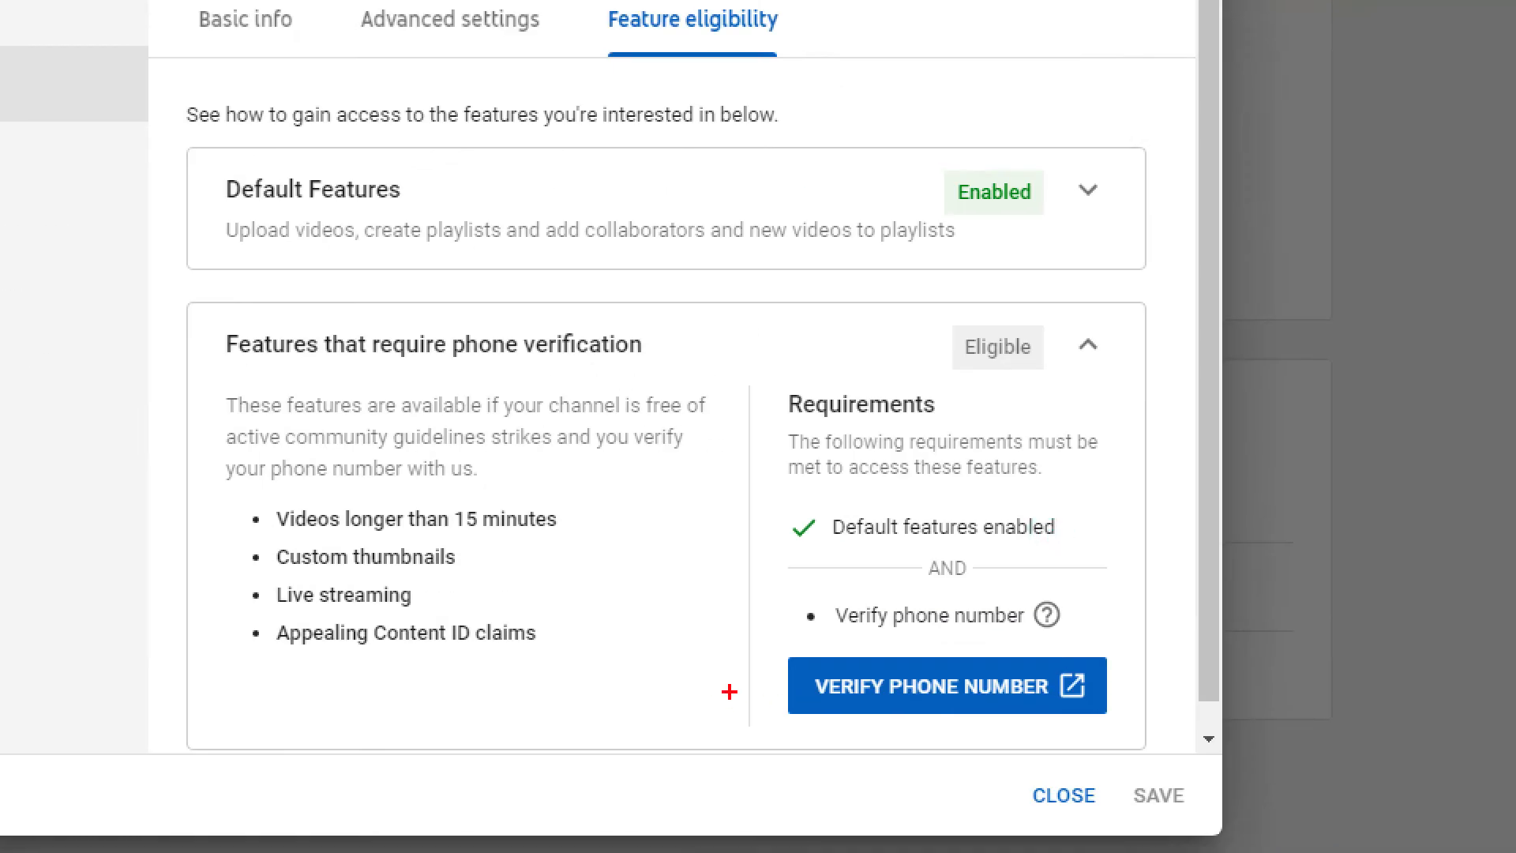
mouse_move(764, 645)
left_mouse_down()
mouse_move(964, 711)
mouse_move(1110, 724)
mouse_move(1129, 744)
left_mouse_up()
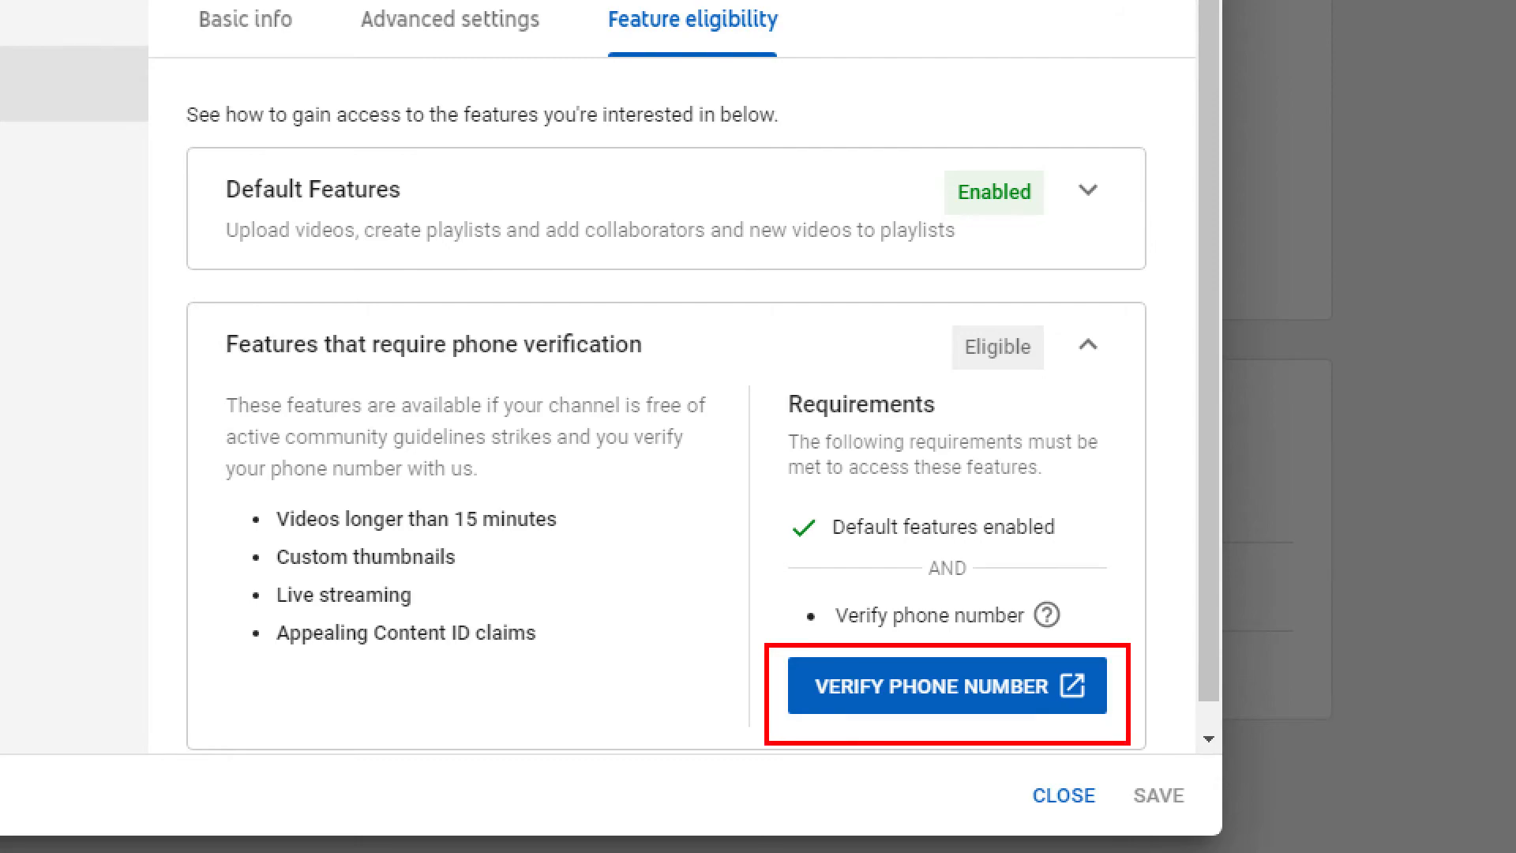
key("Escape")
left_click(1003, 612)
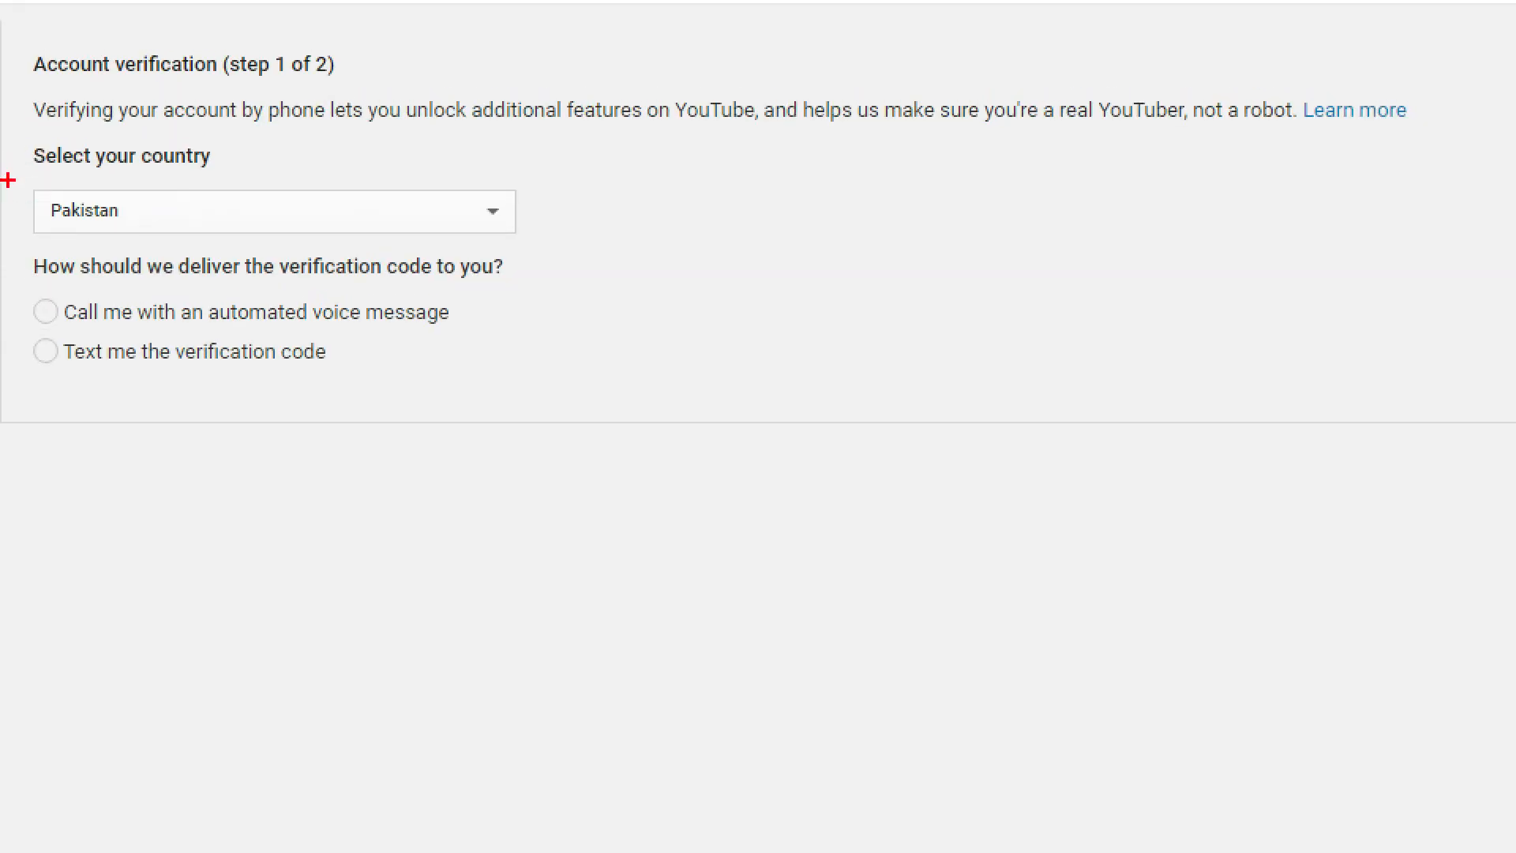
Request the verification code by text message, with Pakistan as the country and the account's phone number entered.
left_click_drag(16, 166, 685, 243)
left_click_drag(20, 275, 623, 332)
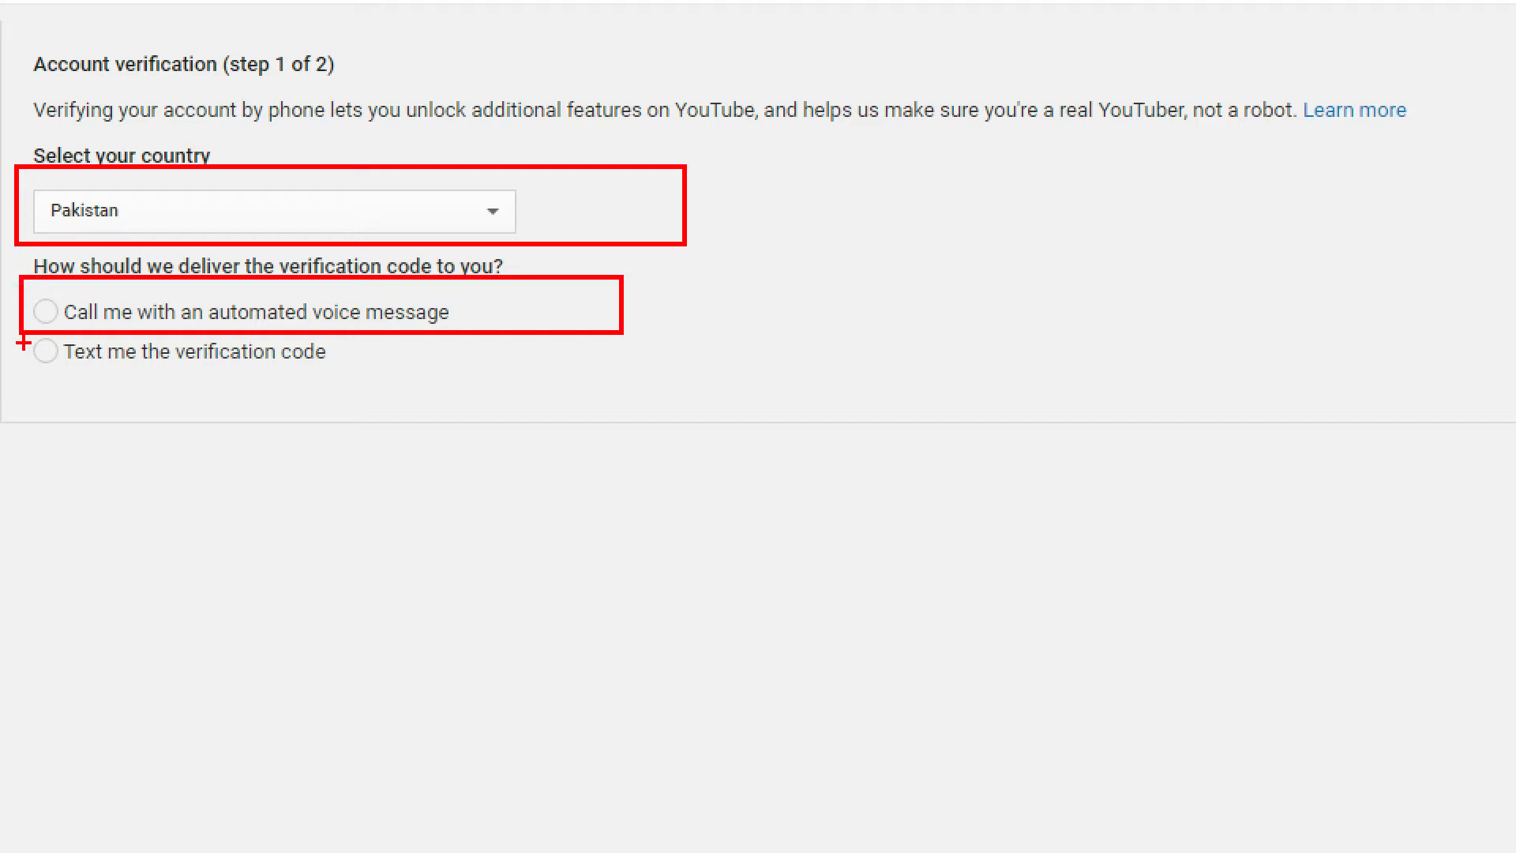
left_click_drag(24, 339, 605, 406)
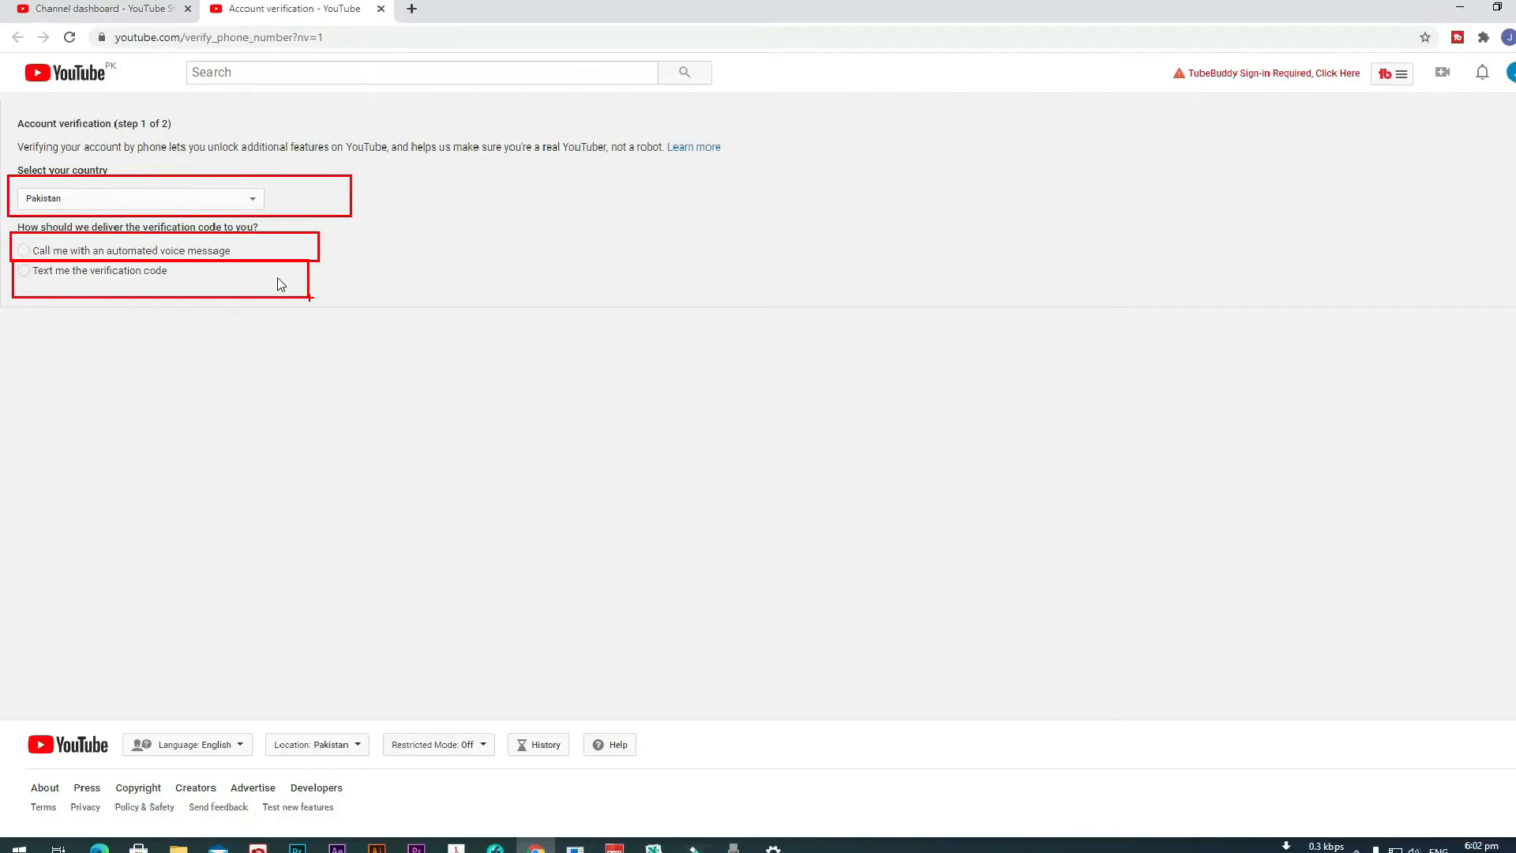
left_click(239, 198)
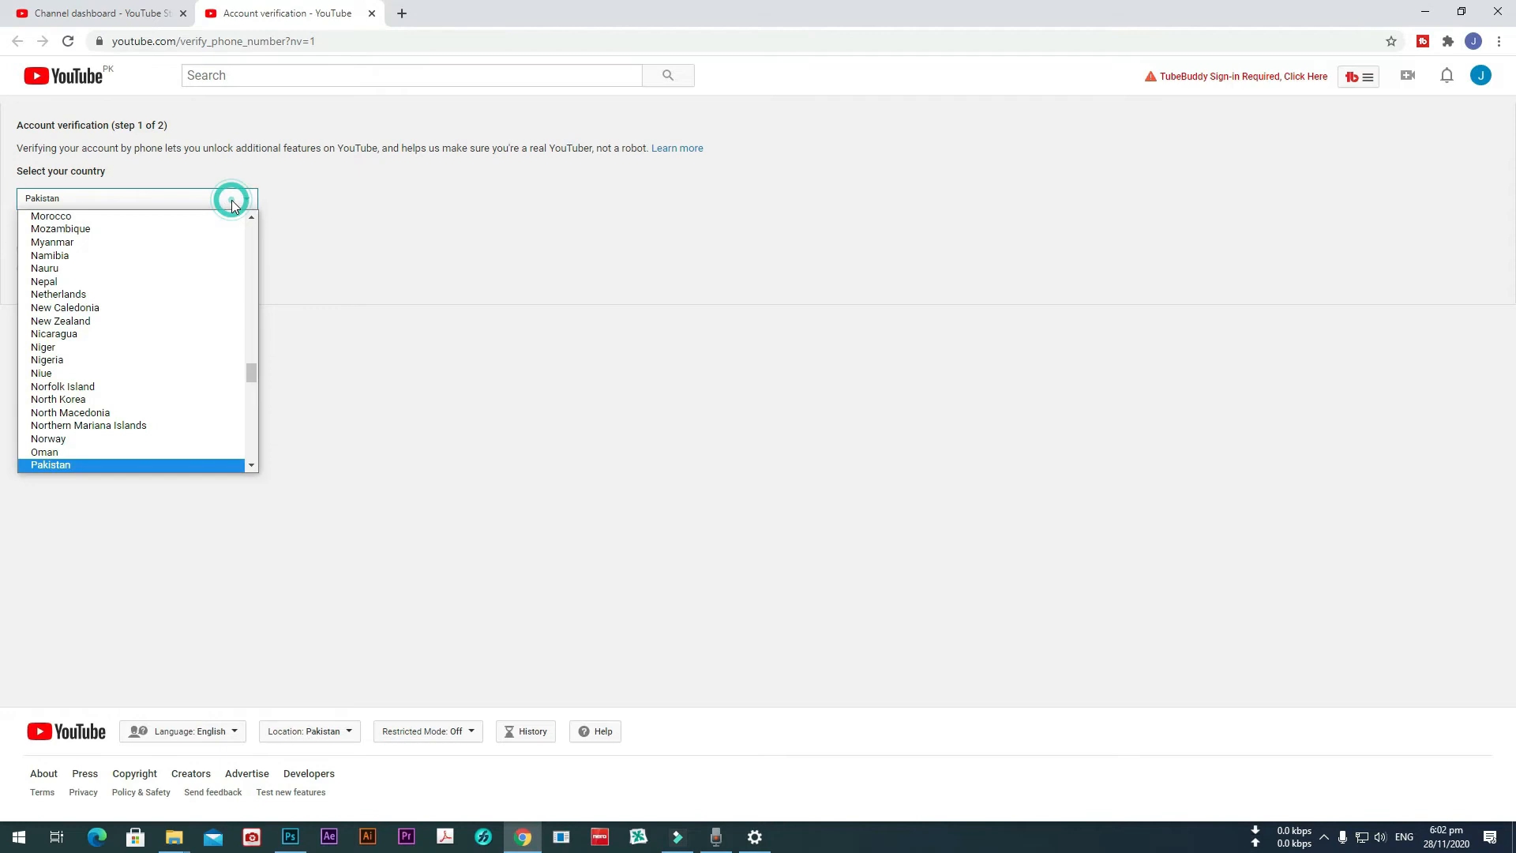
left_click(65, 463)
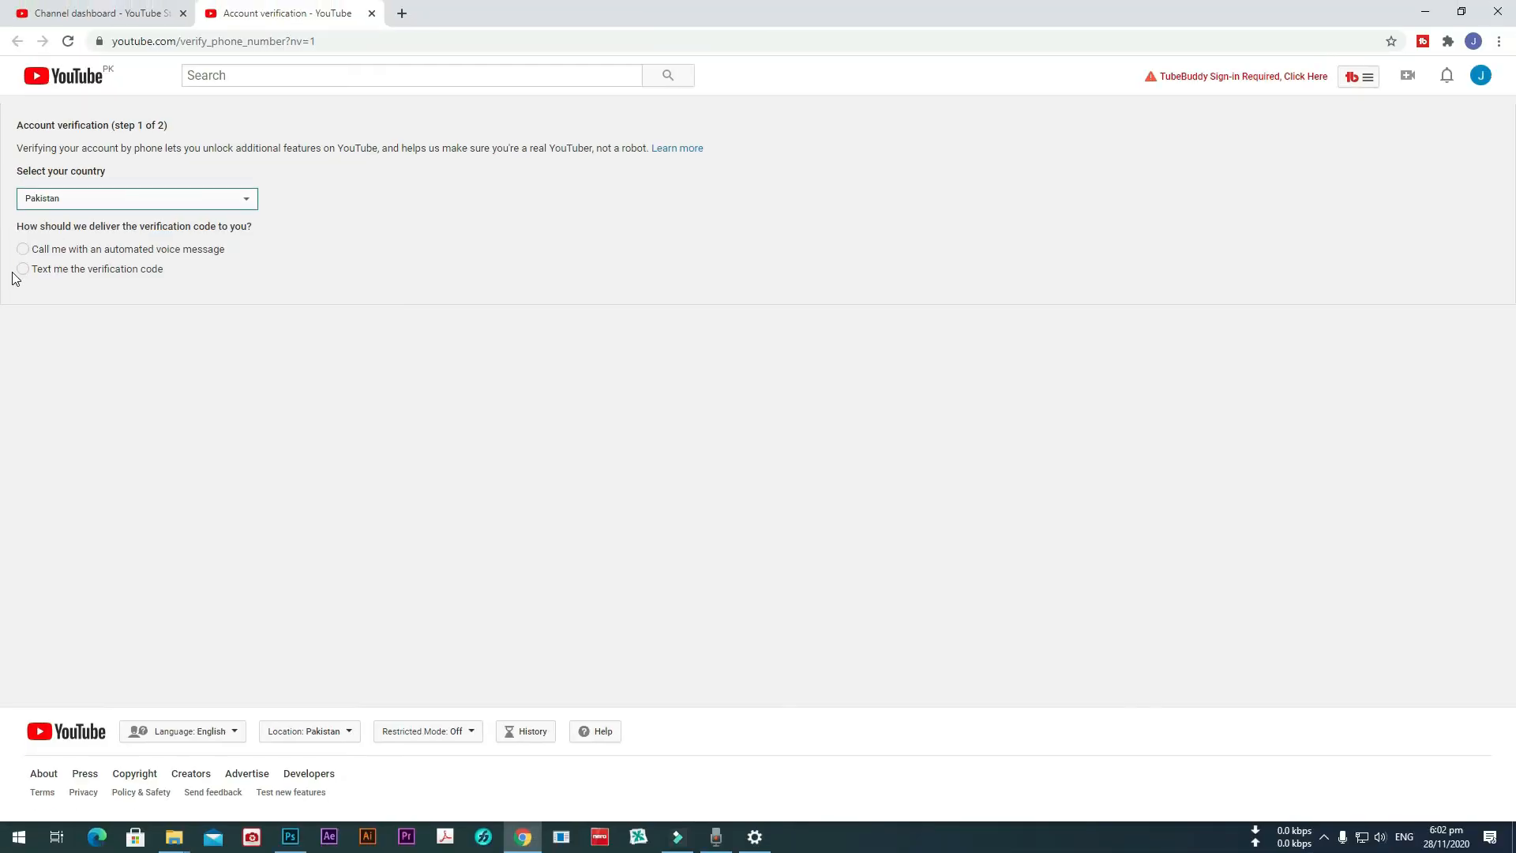
left_click(23, 270)
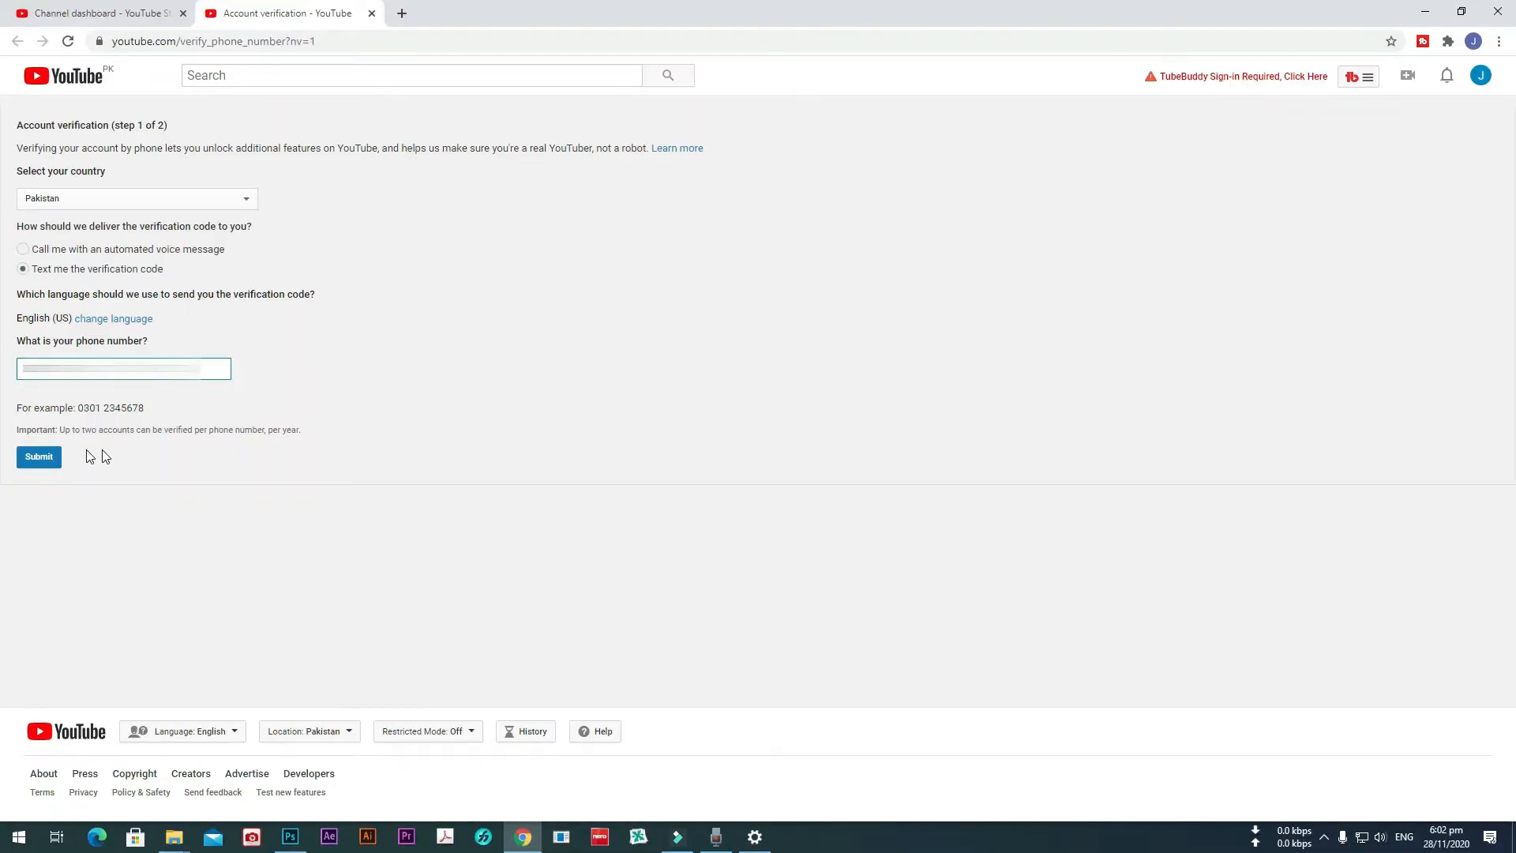
left_click(39, 458)
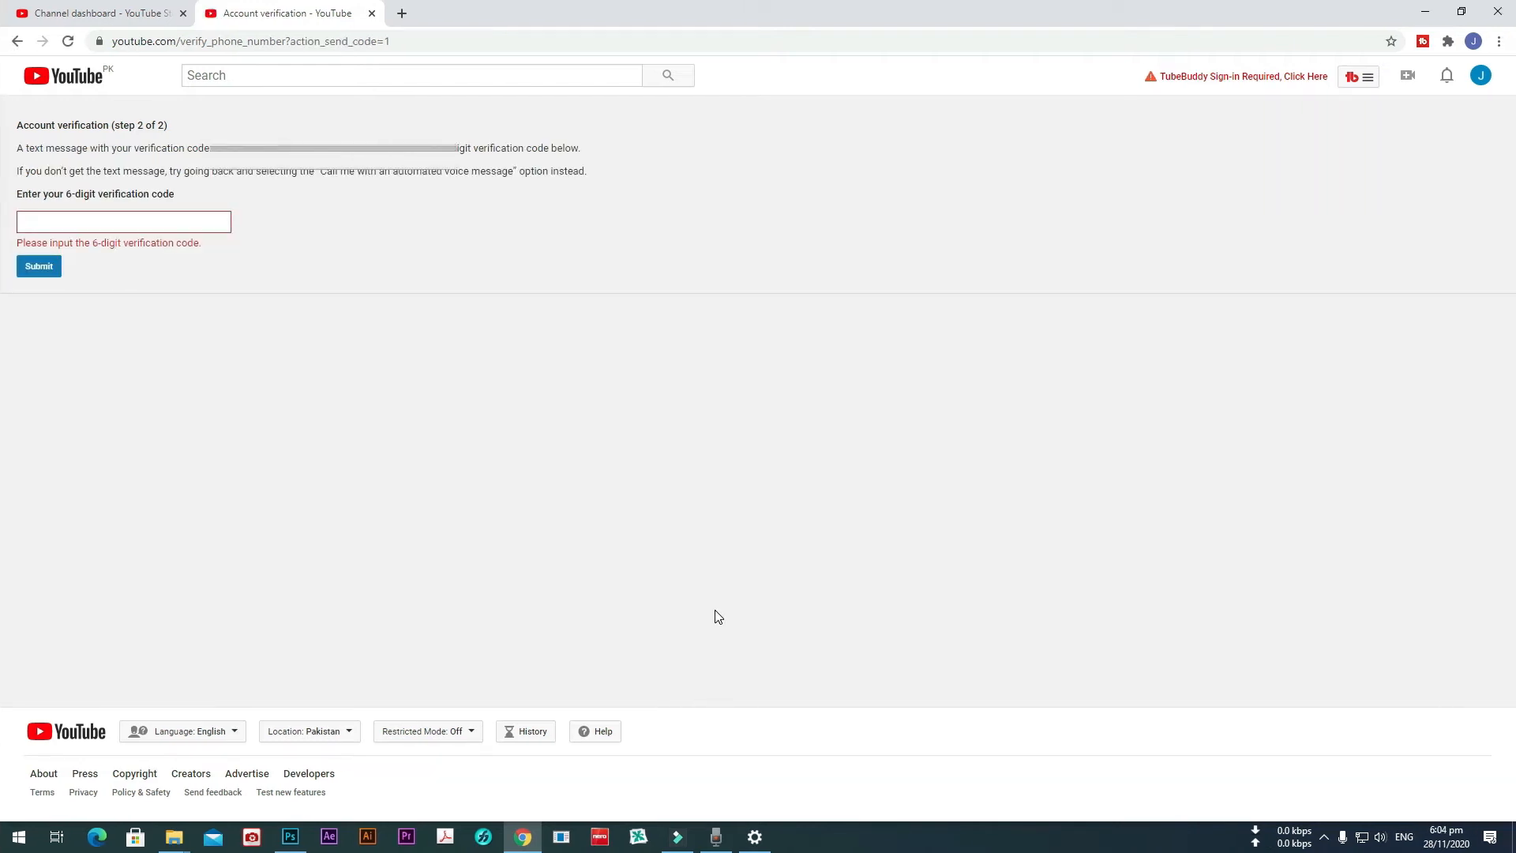
Enter the 6-digit verification code received by text message and submit it.
left_click(129, 221)
left_click(46, 265)
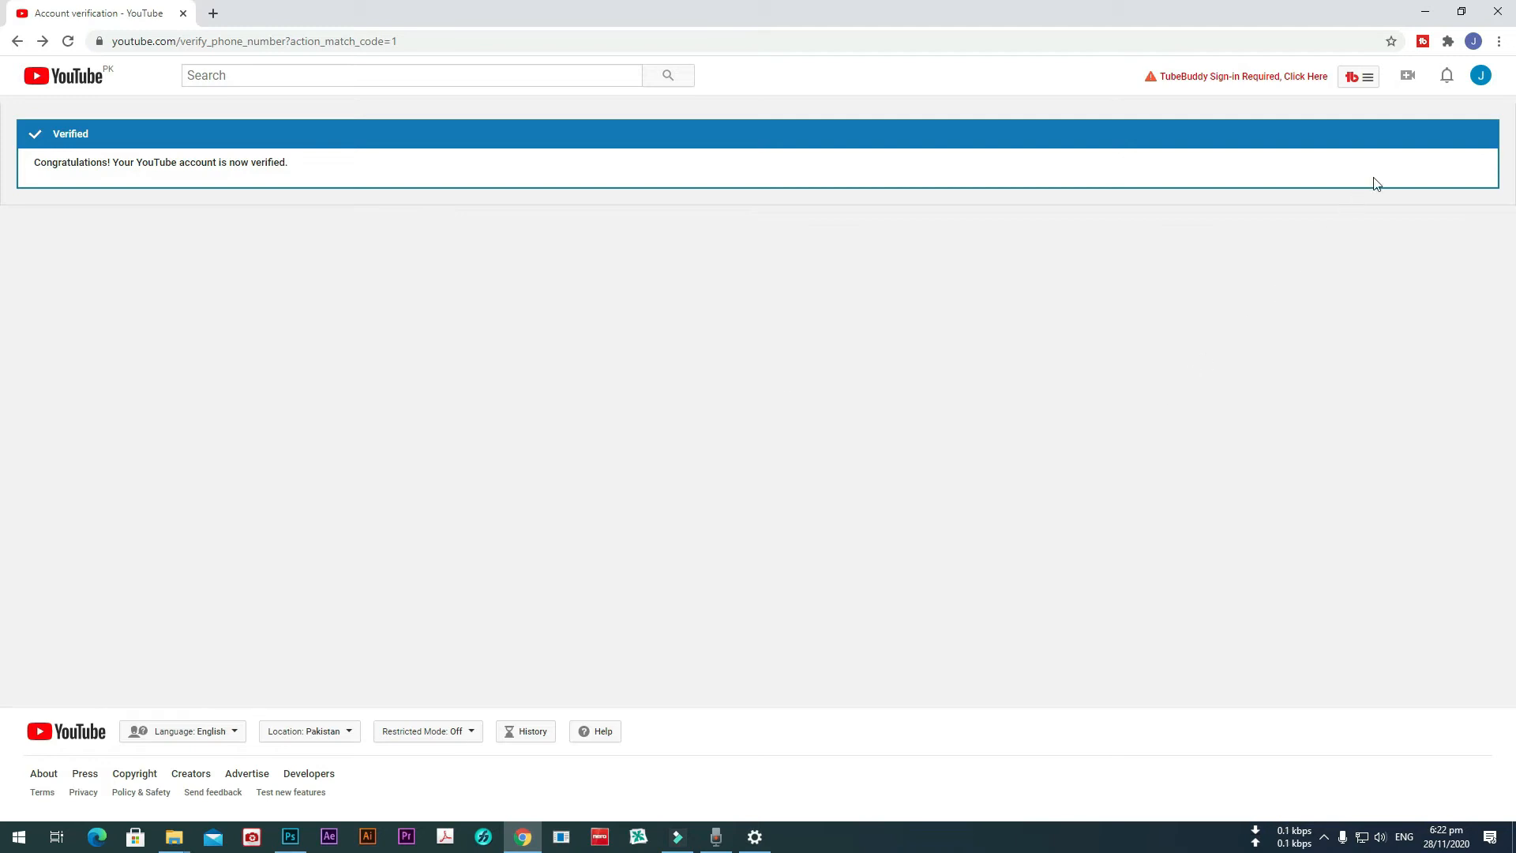
Go through YouTube Studio to the Jiya Educations channel page and open its channel customization.
left_click(1481, 76)
left_click(1377, 178)
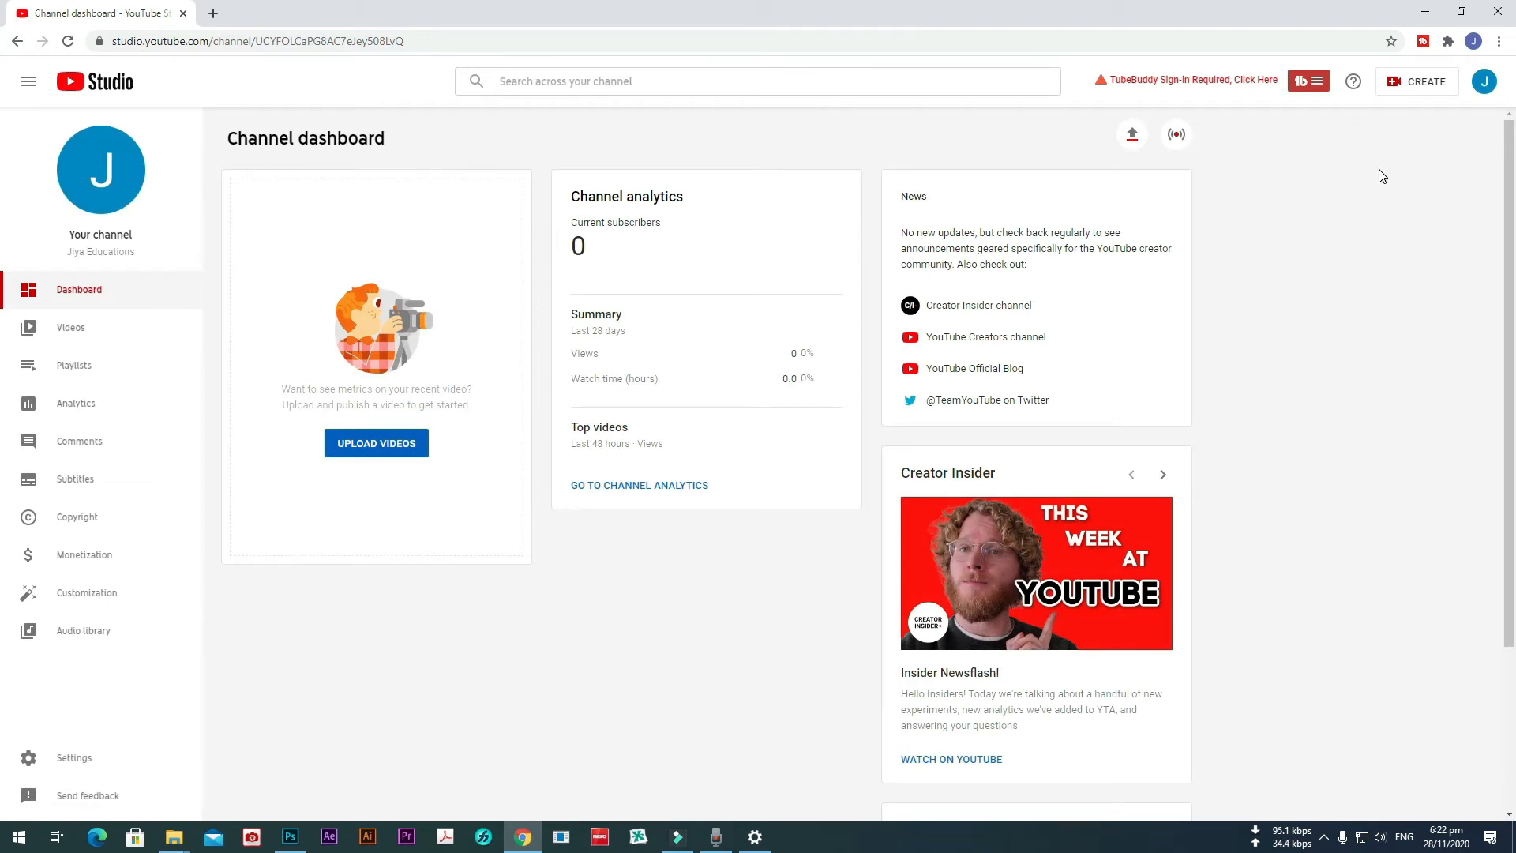
left_click(1485, 82)
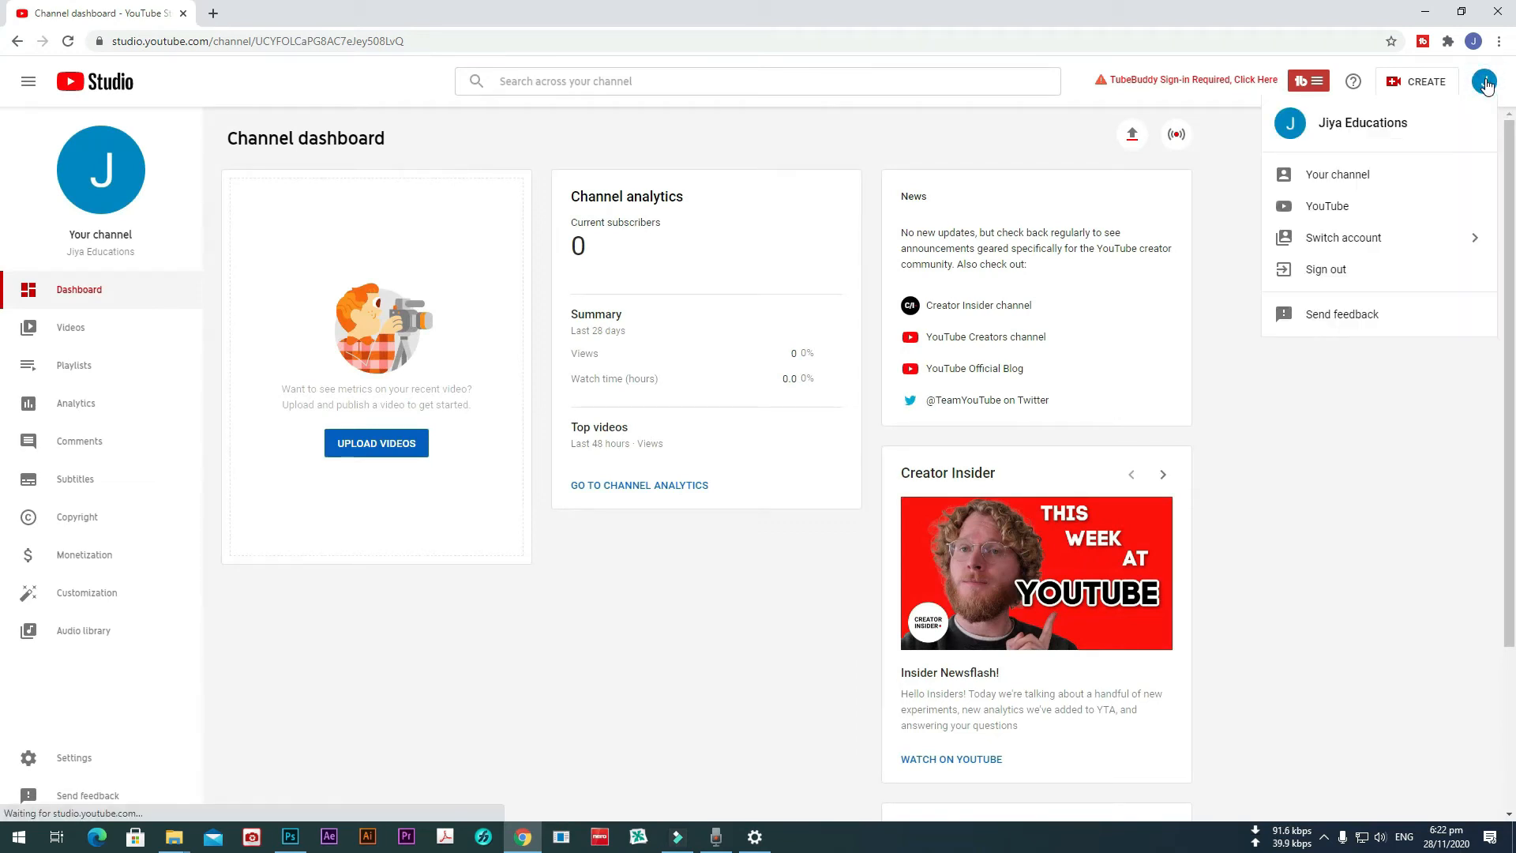
left_click(1333, 178)
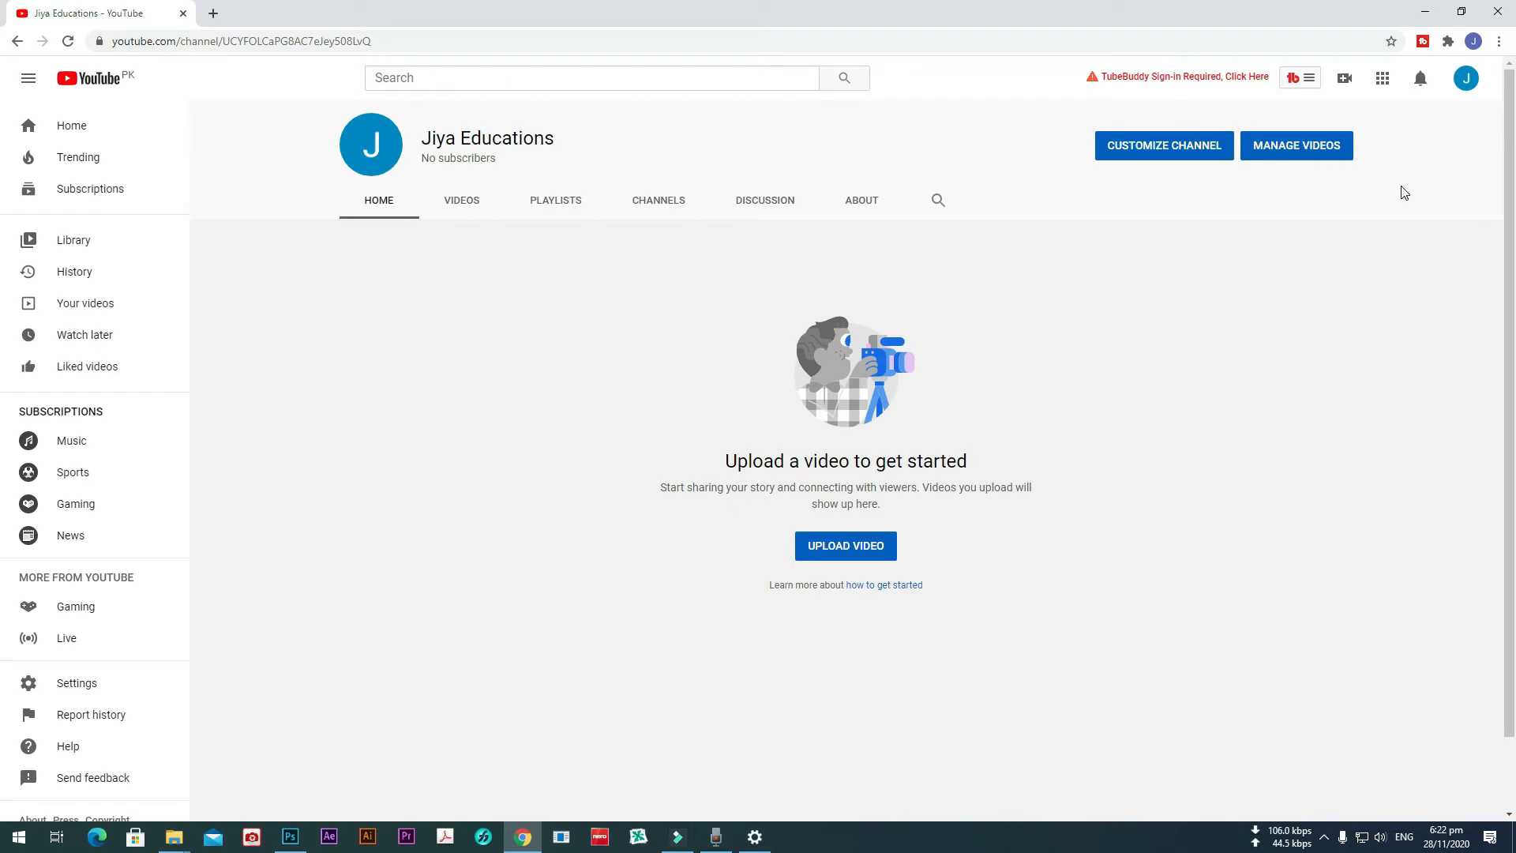
left_click(1174, 161)
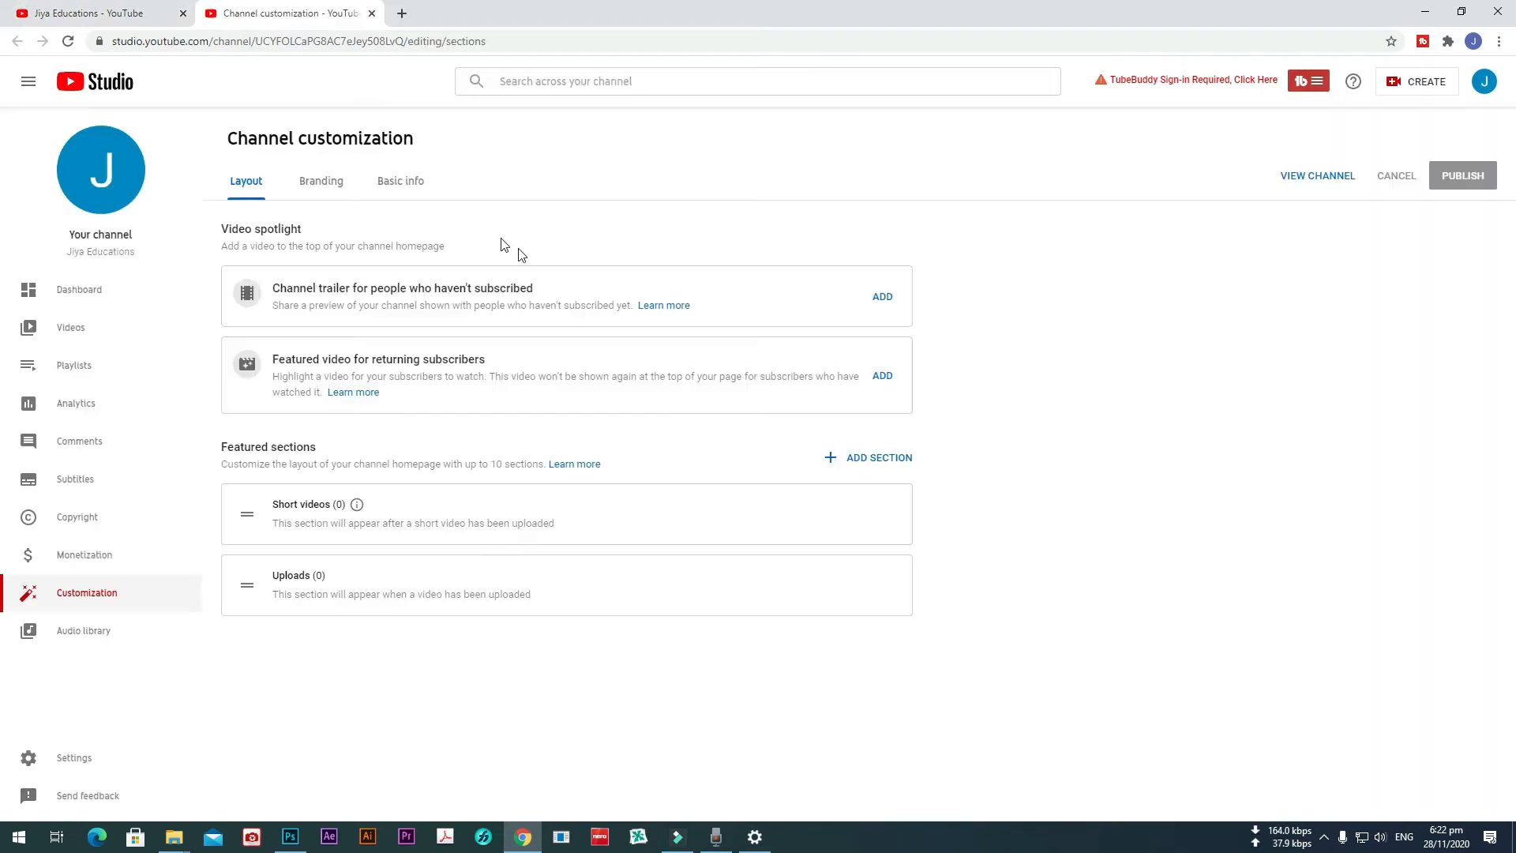
Upload the Jiya Educations logo as the channel's profile picture in the branding settings, accepting the default crop.
left_click(314, 183)
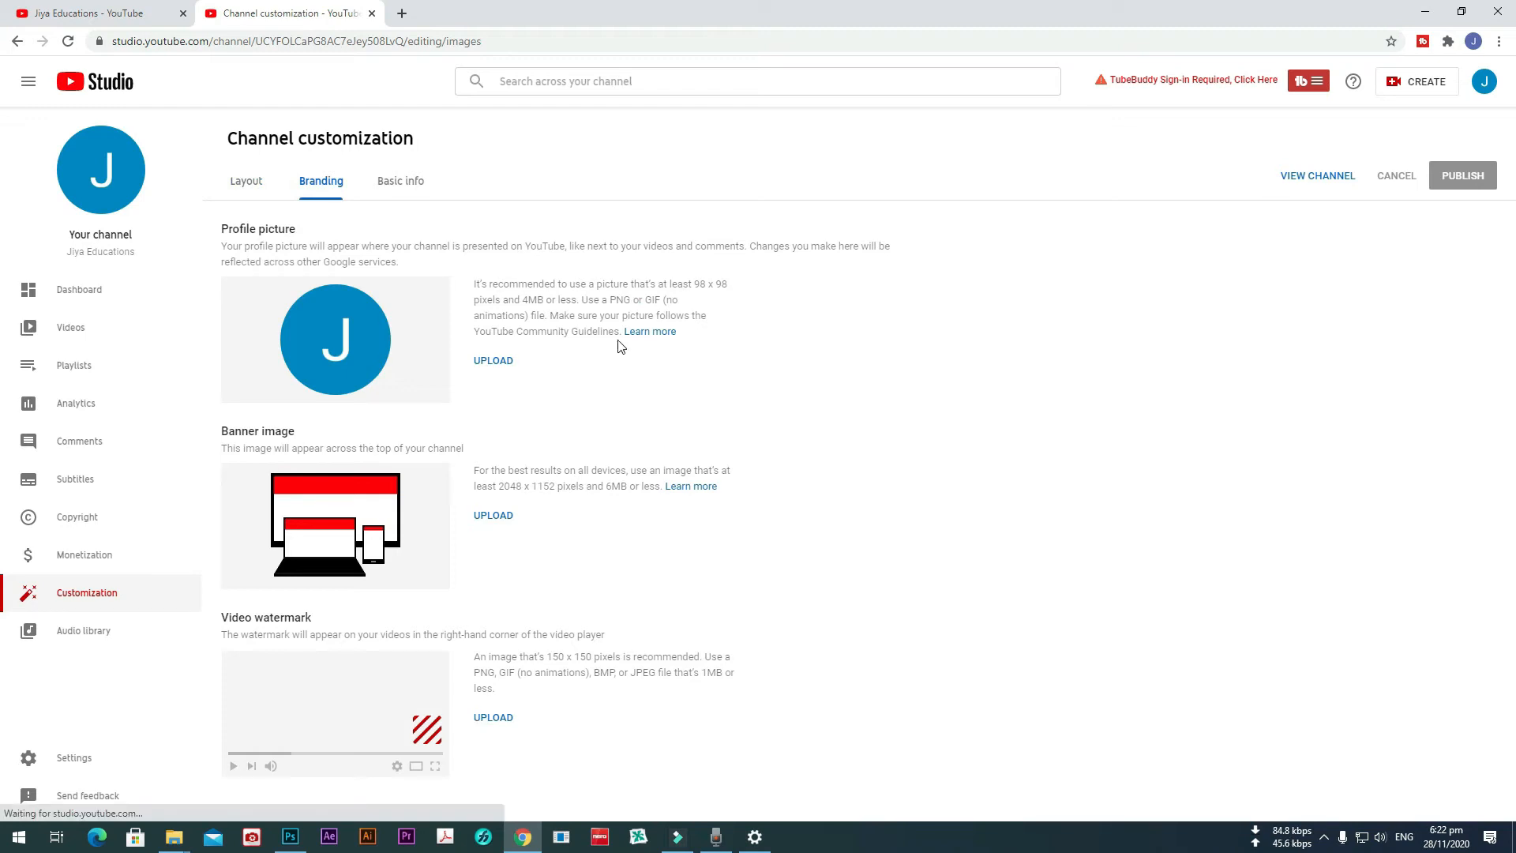
left_click(493, 361)
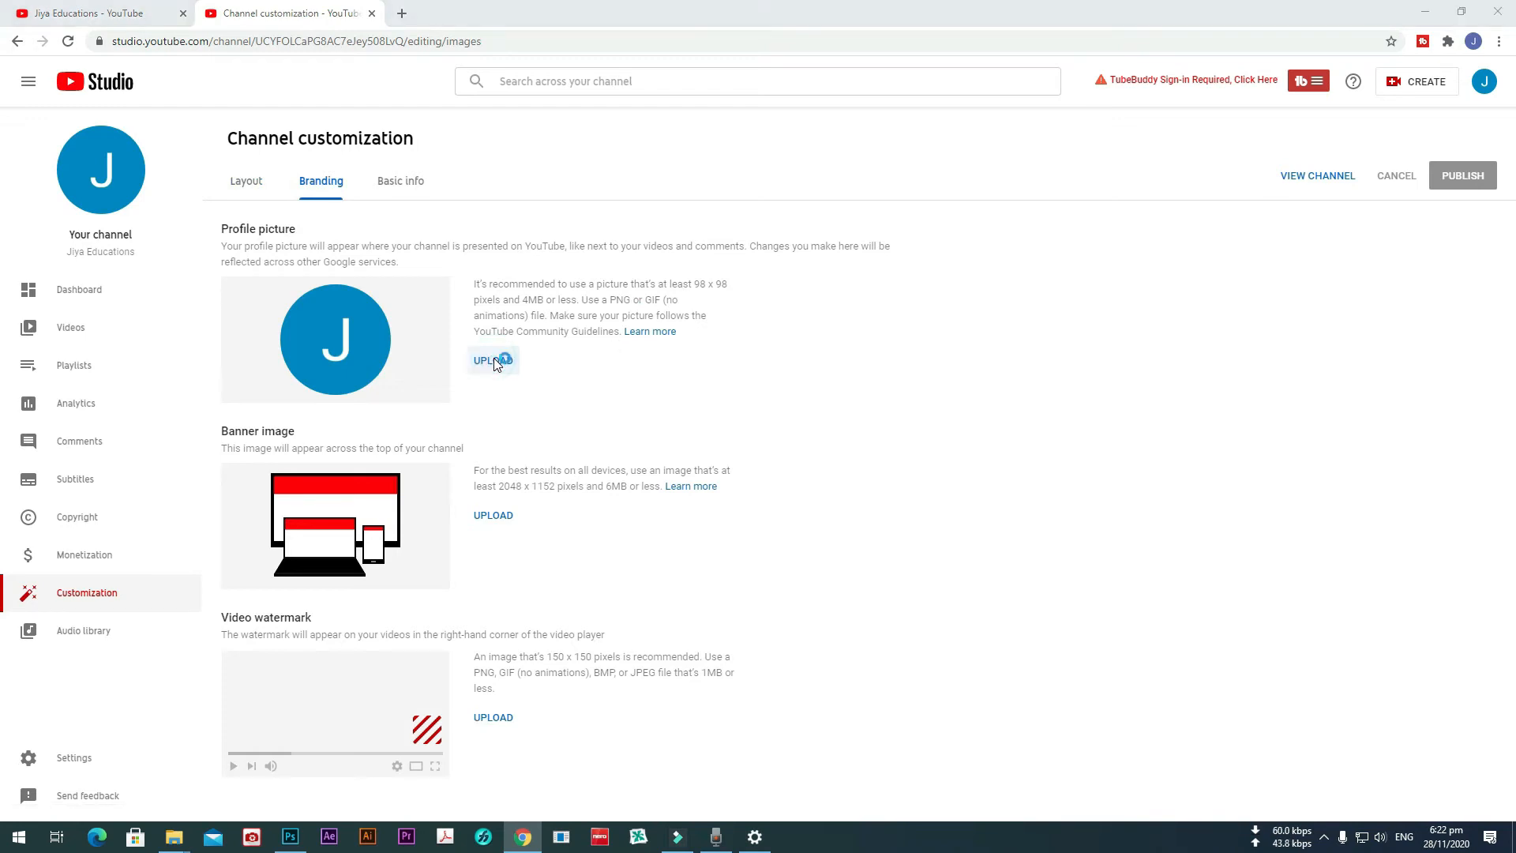
double_click(760, 202)
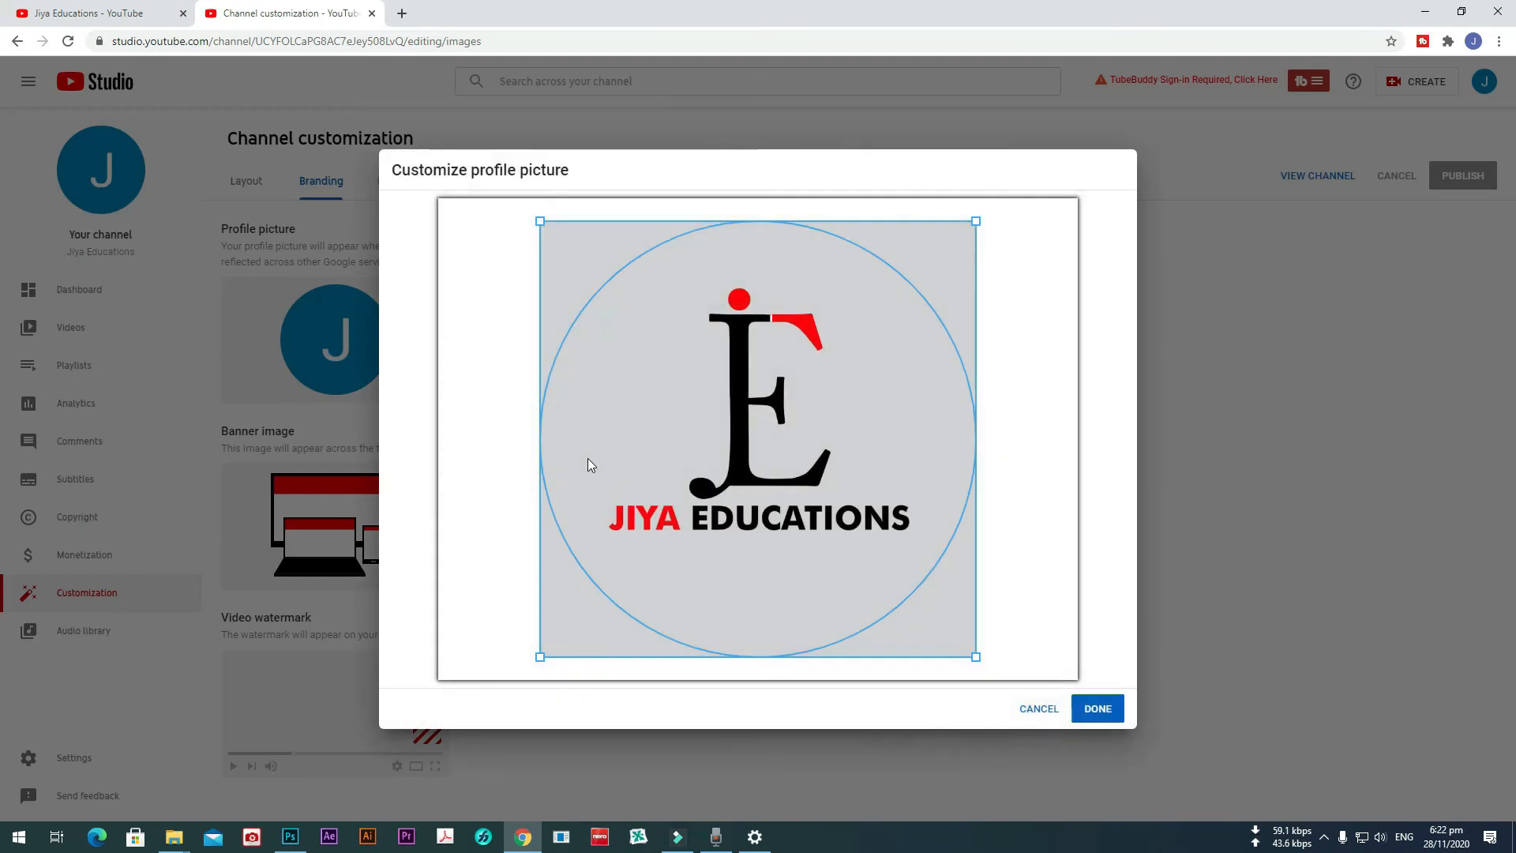
left_click(1096, 707)
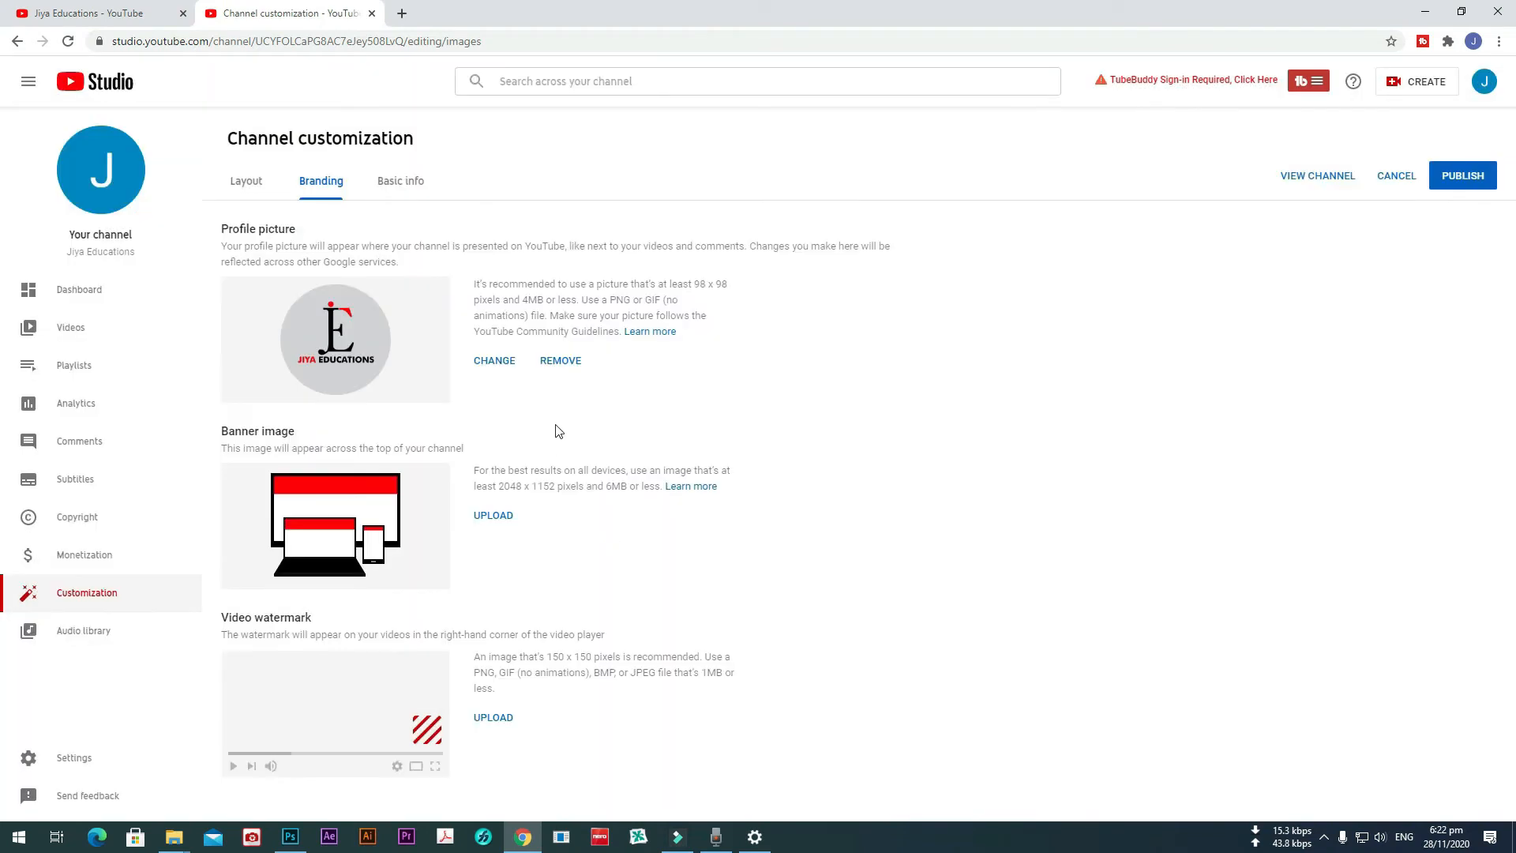
Upload jiyacoverphoto as the channel's banner image, accepting the default crop.
left_click(504, 517)
left_click(855, 214)
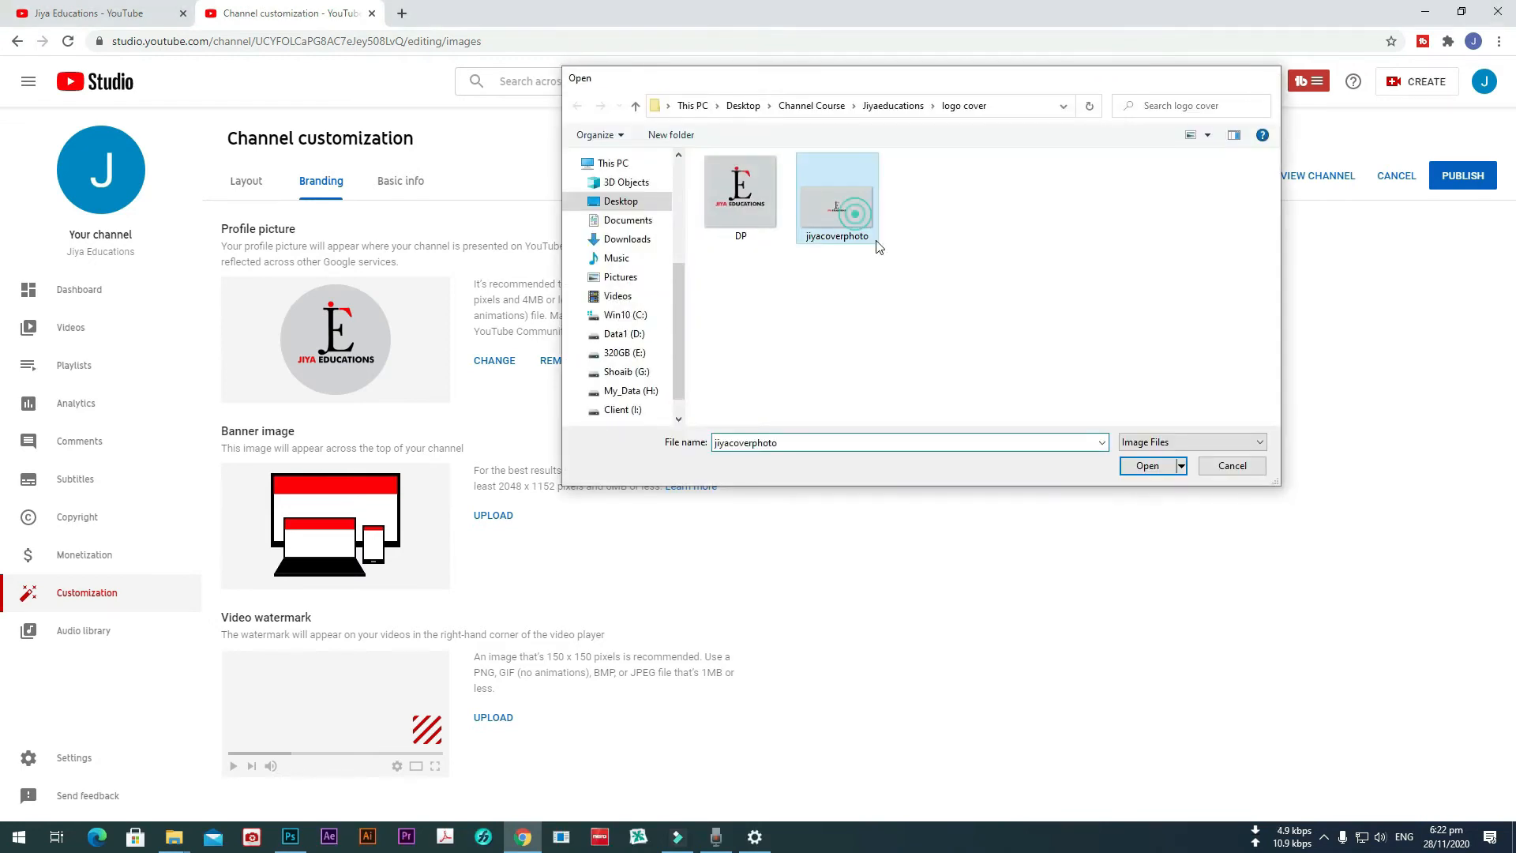
left_click(1100, 710)
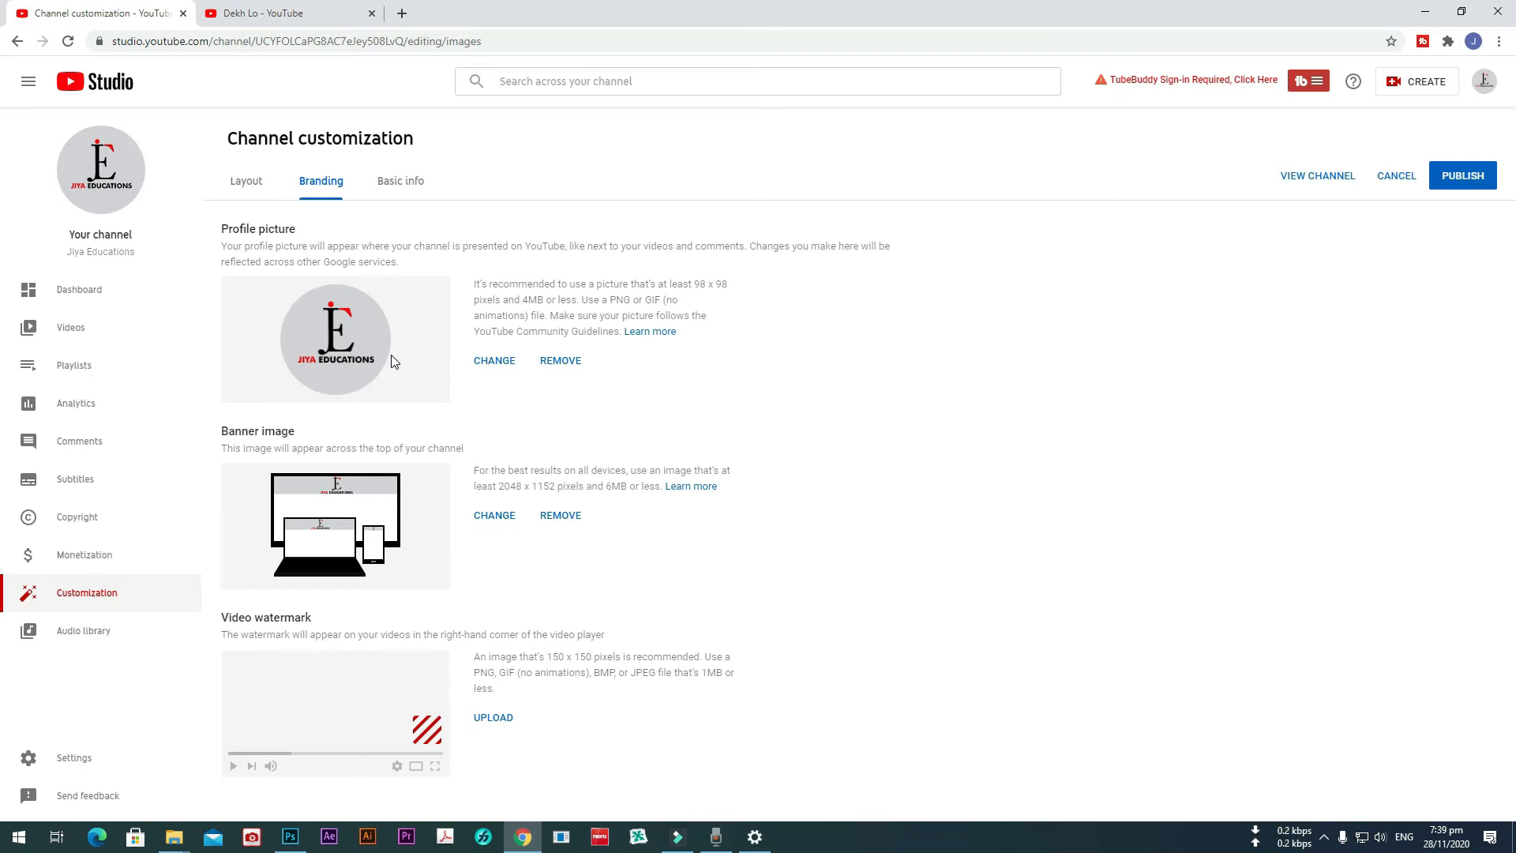
Fill in the channel description in the basic info with a welcome to #jiyaeducations, a learning line and a subscribe request.
left_click(404, 181)
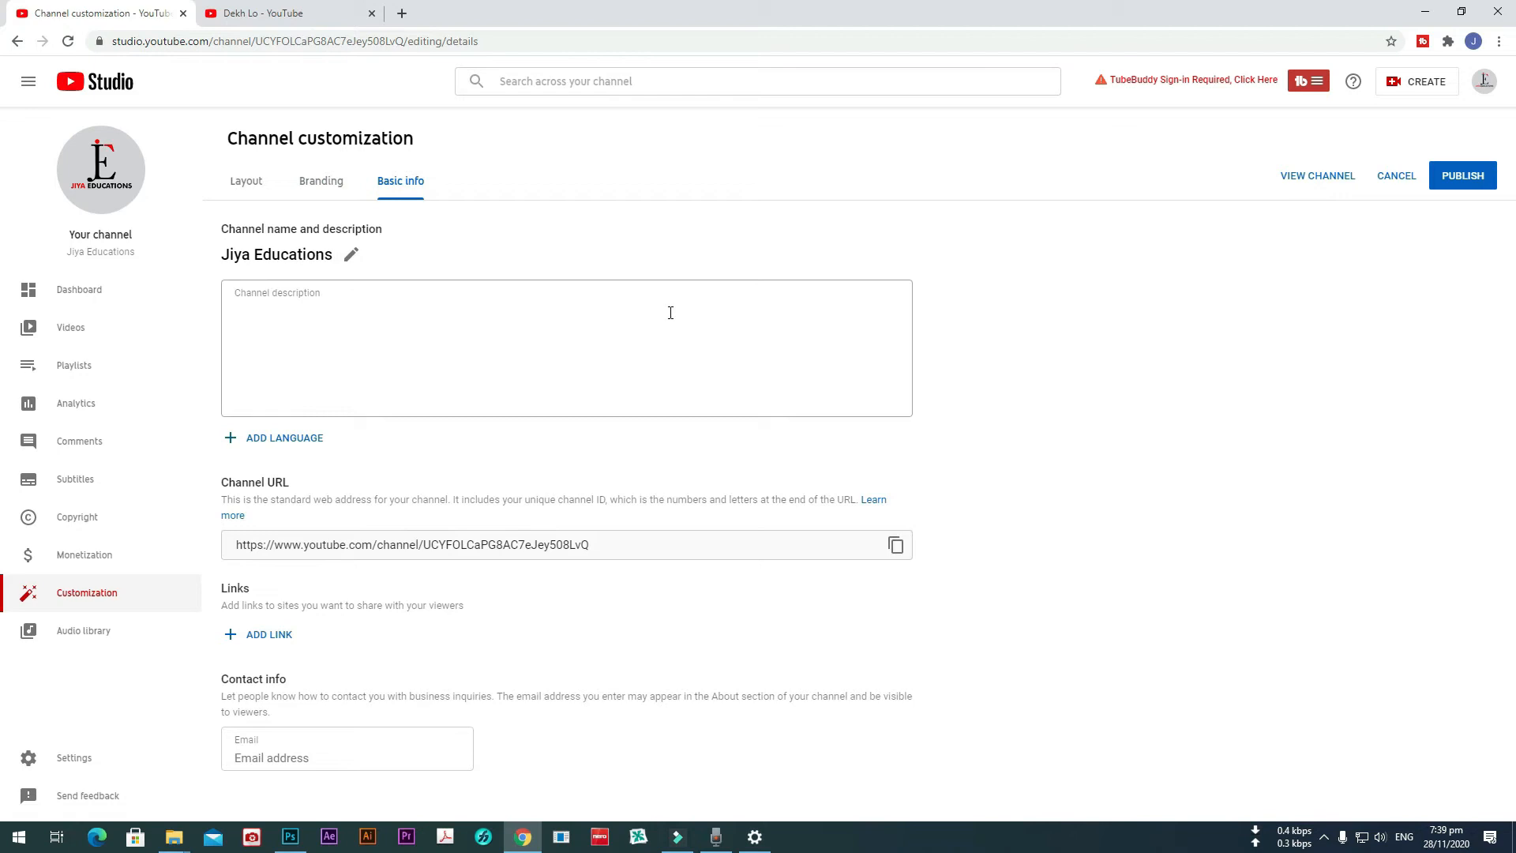
left_click(298, 310)
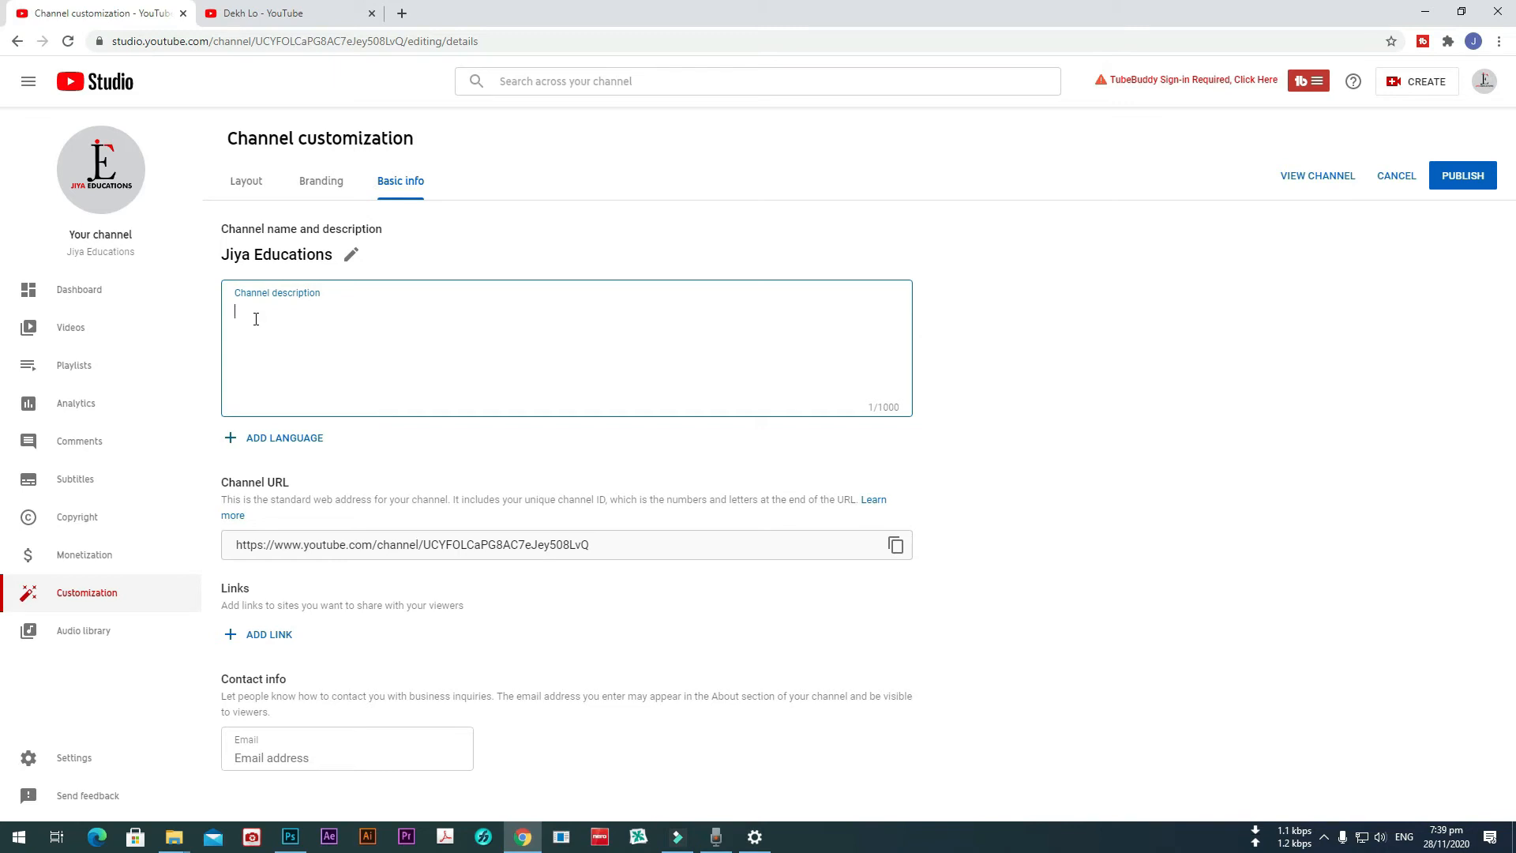
type("Welcome to my channel #jiyaeducations you can you learn here everything  subscribe me #jiyaeducations .")
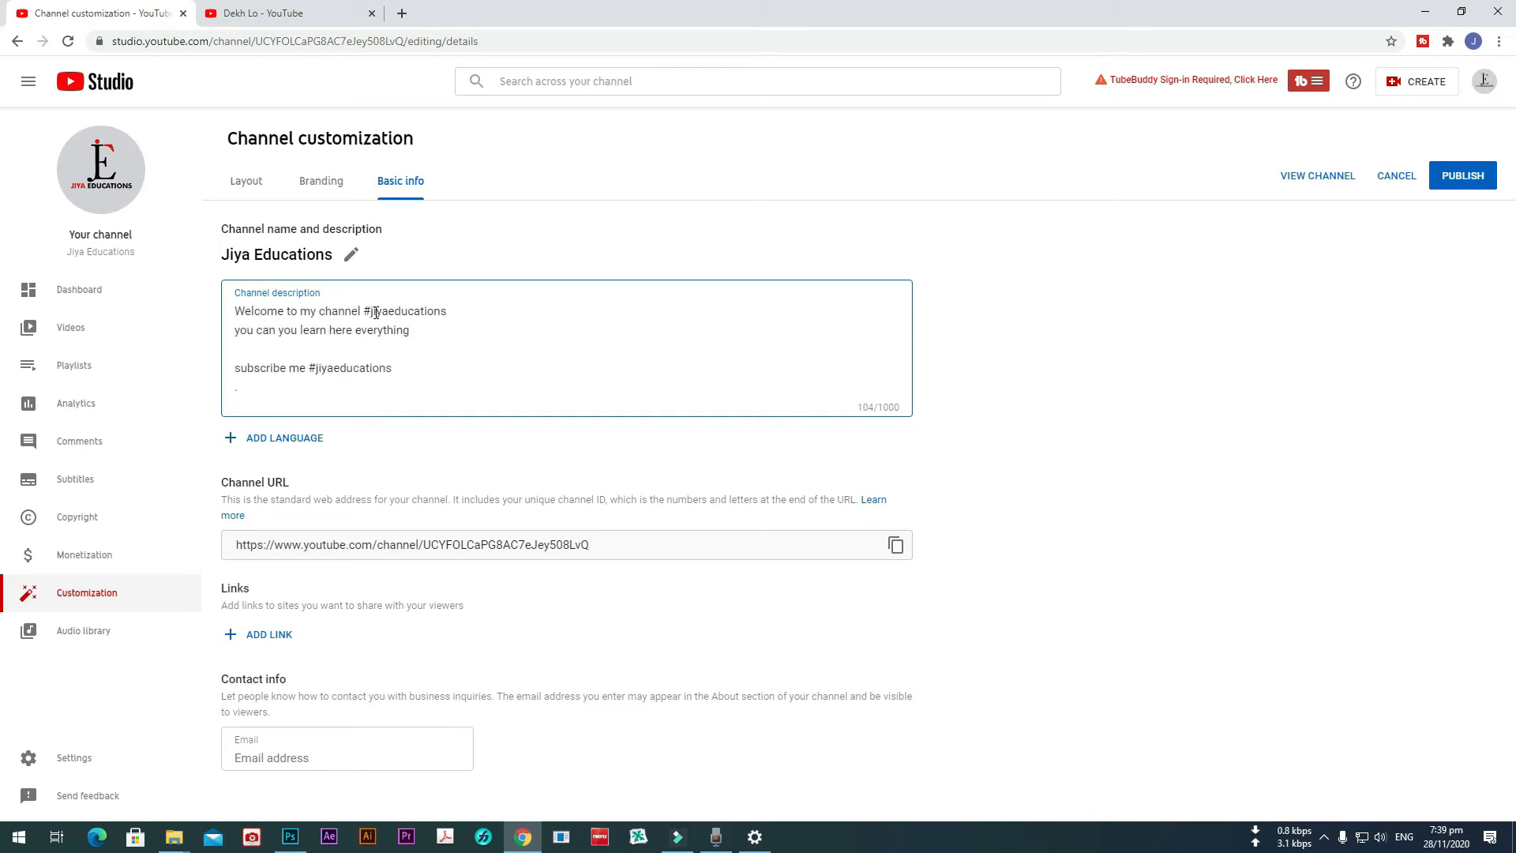
left_click_drag(364, 310, 451, 313)
left_click_drag(309, 367, 399, 373)
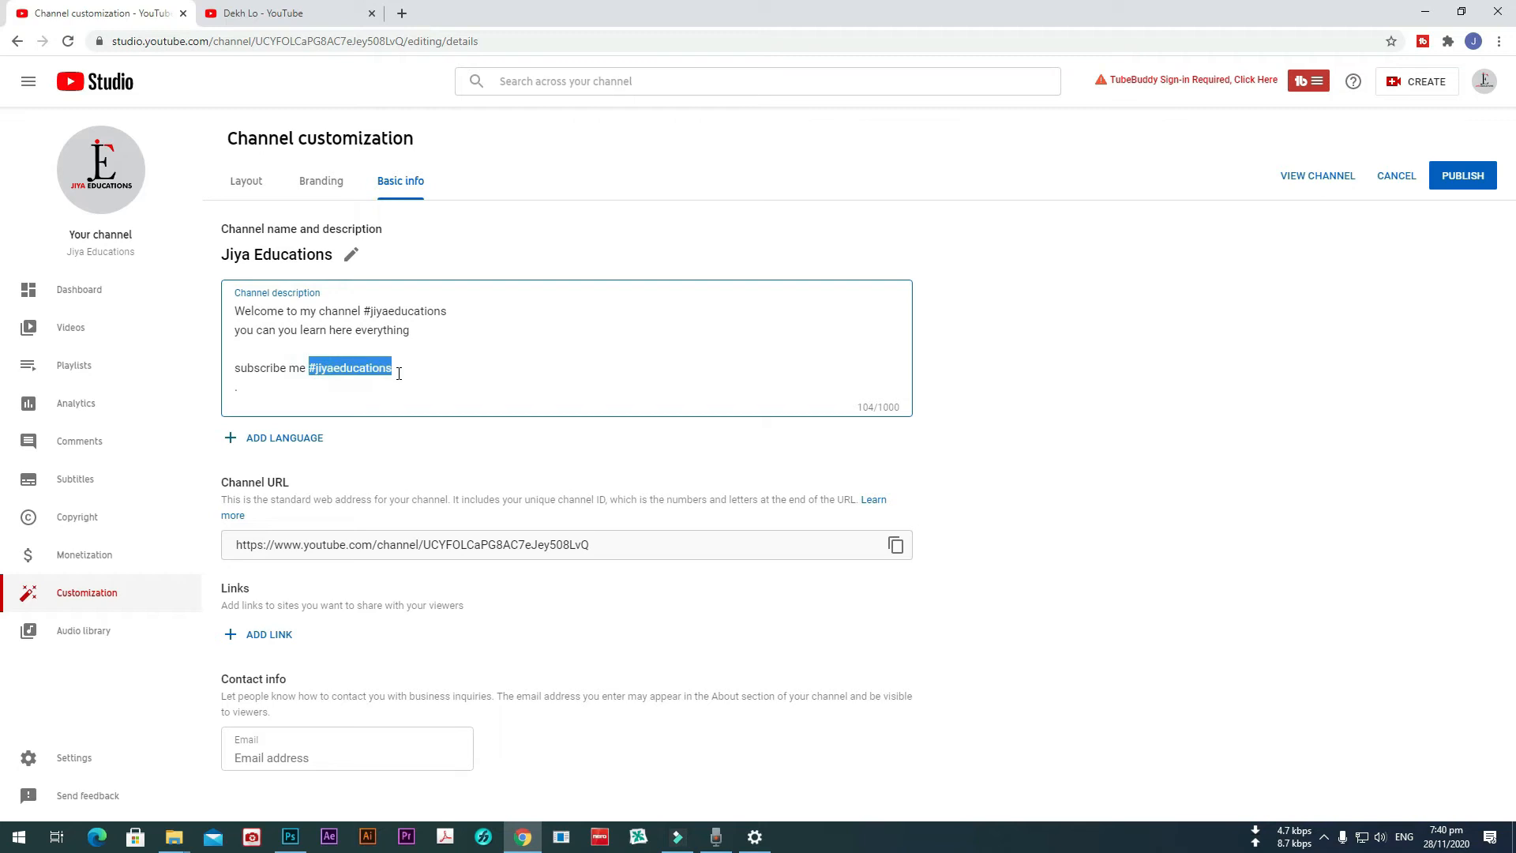
left_click(496, 277)
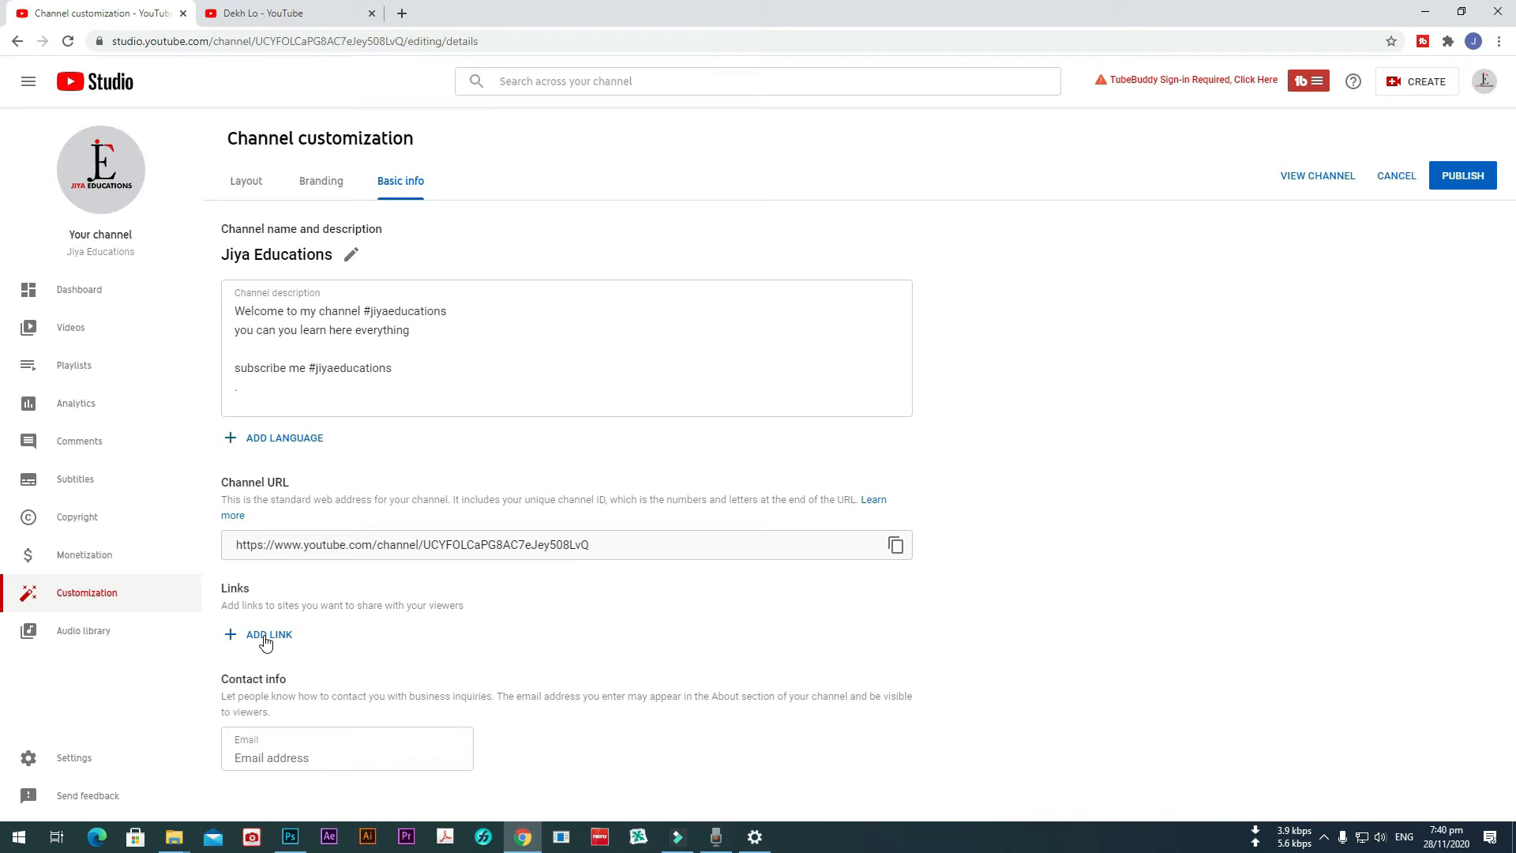
Examine the Dekh Lo channel's About details and its linked Facebook page as an example, and return to the channel customization.
left_click(269, 12)
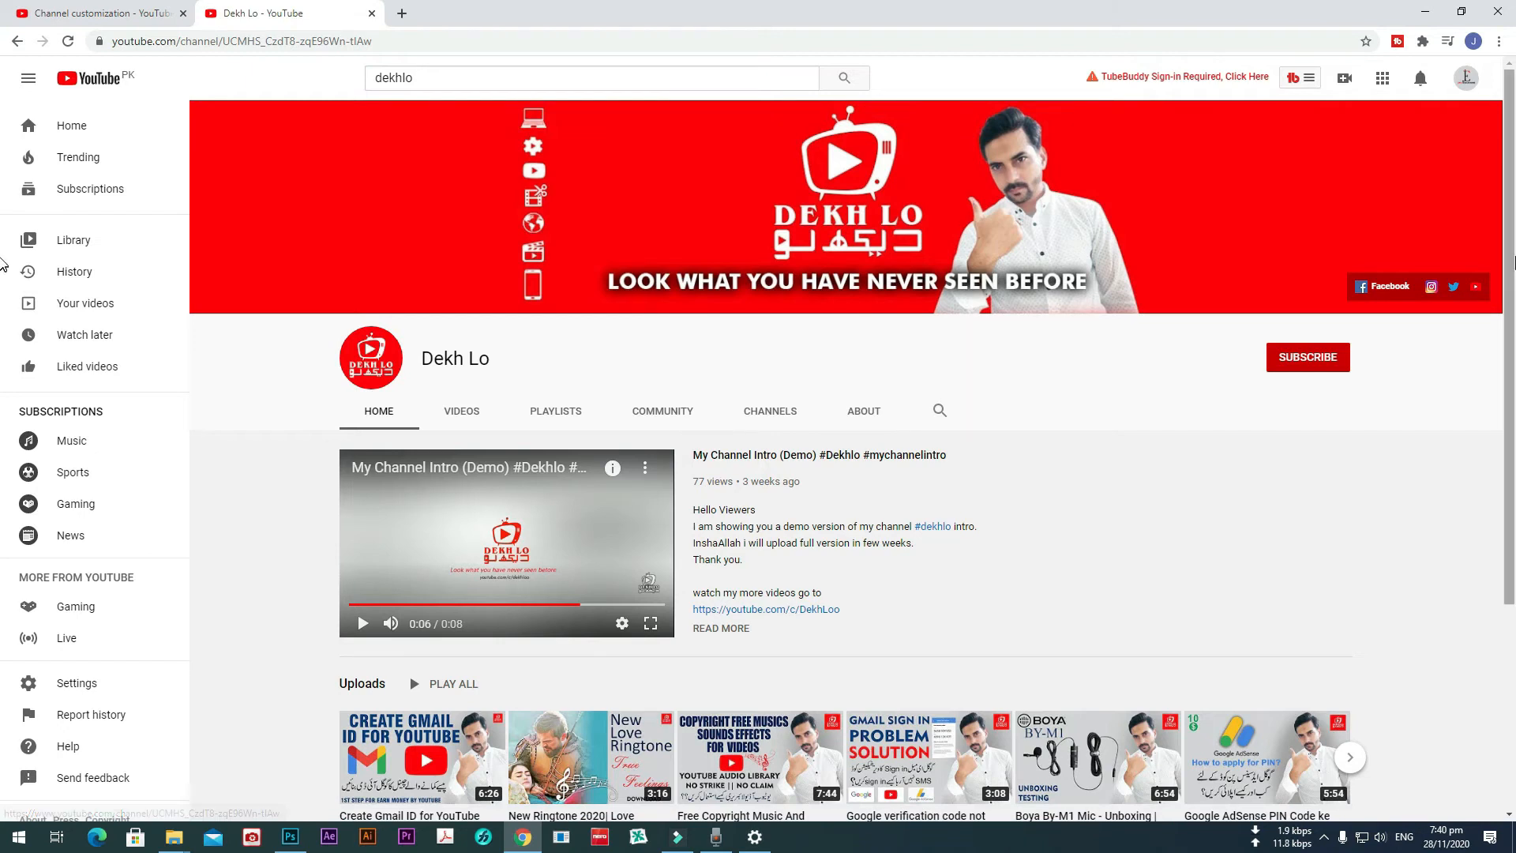
left_click_drag(1514, 258, 1514, 638)
left_click(888, 119)
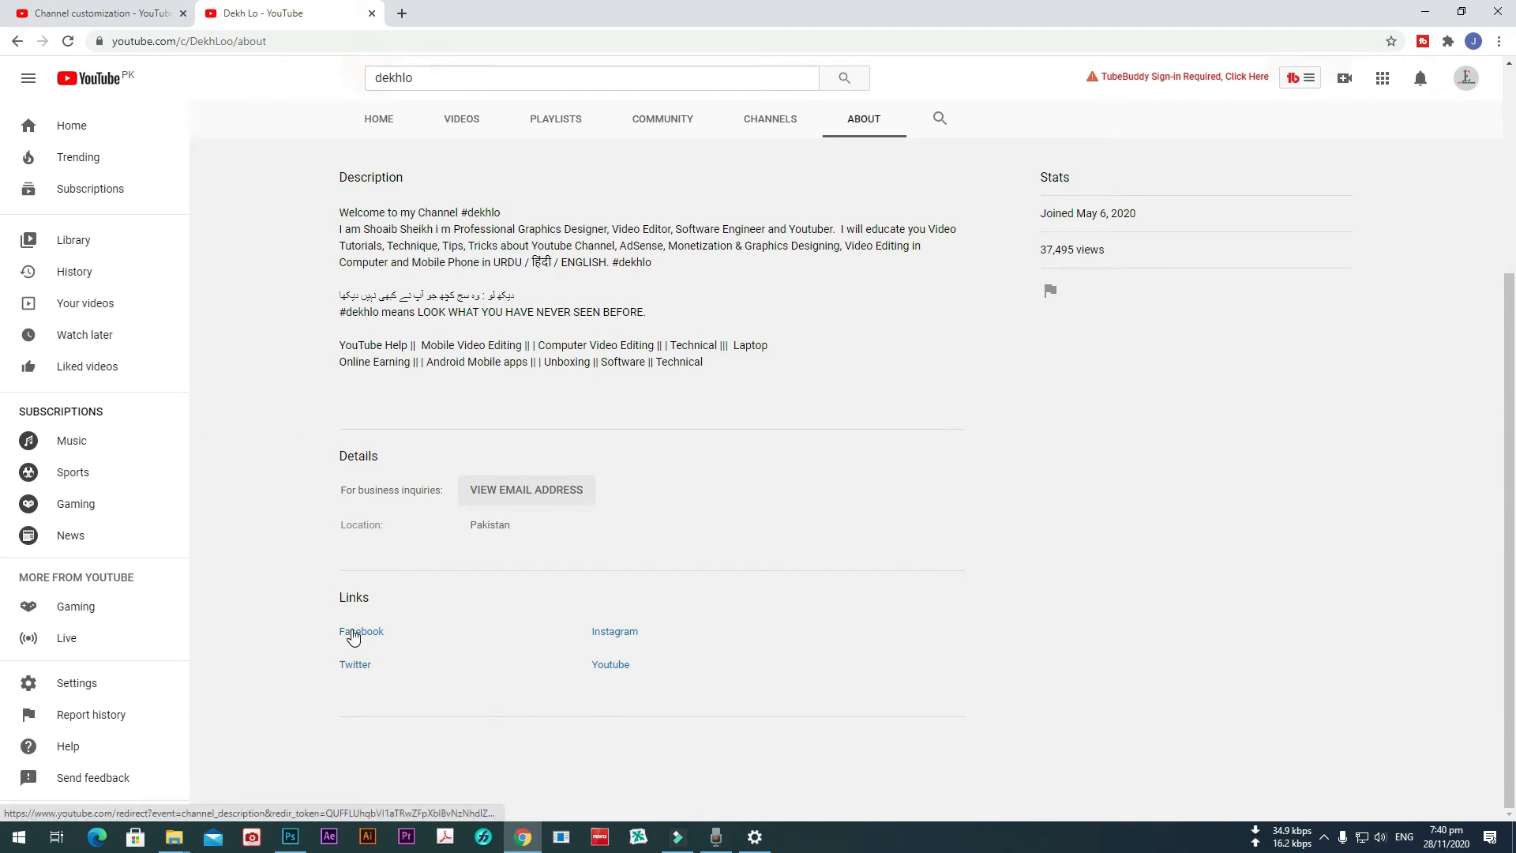
scroll(735, 617, "up", 4)
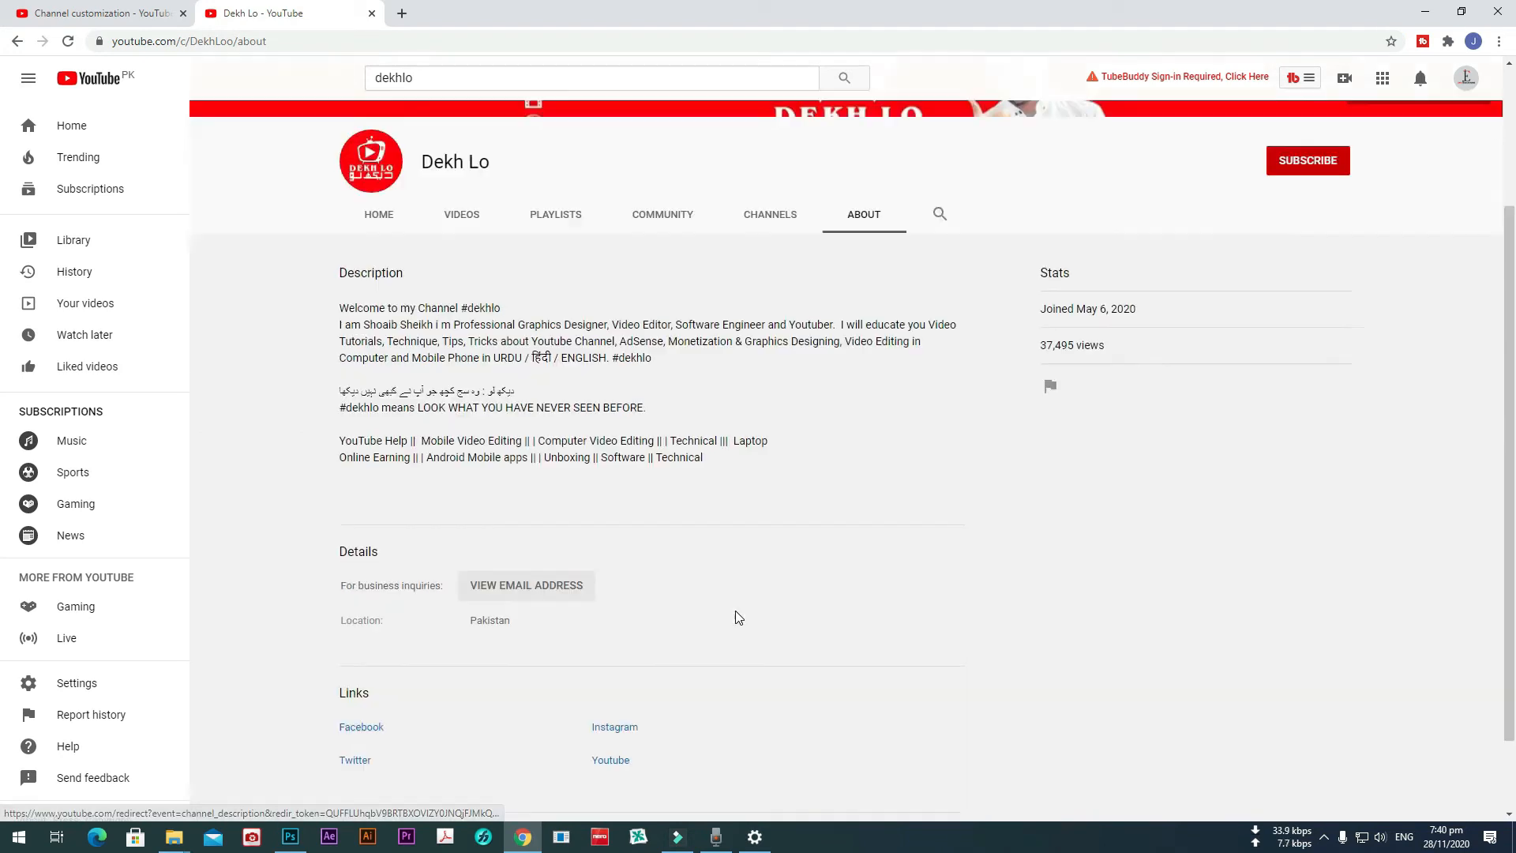
left_click(1393, 289)
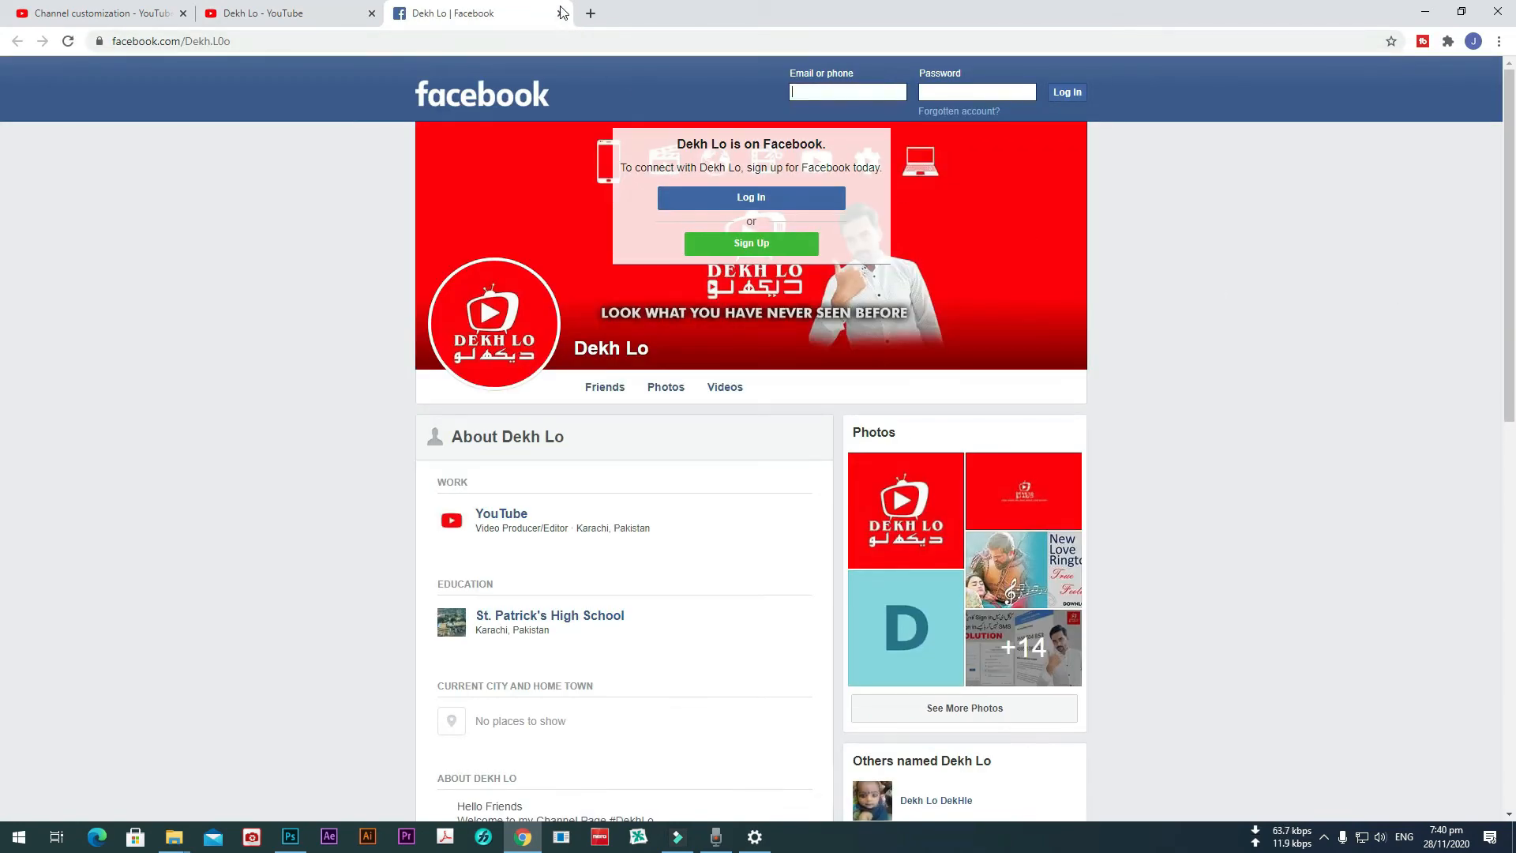
left_click(99, 13)
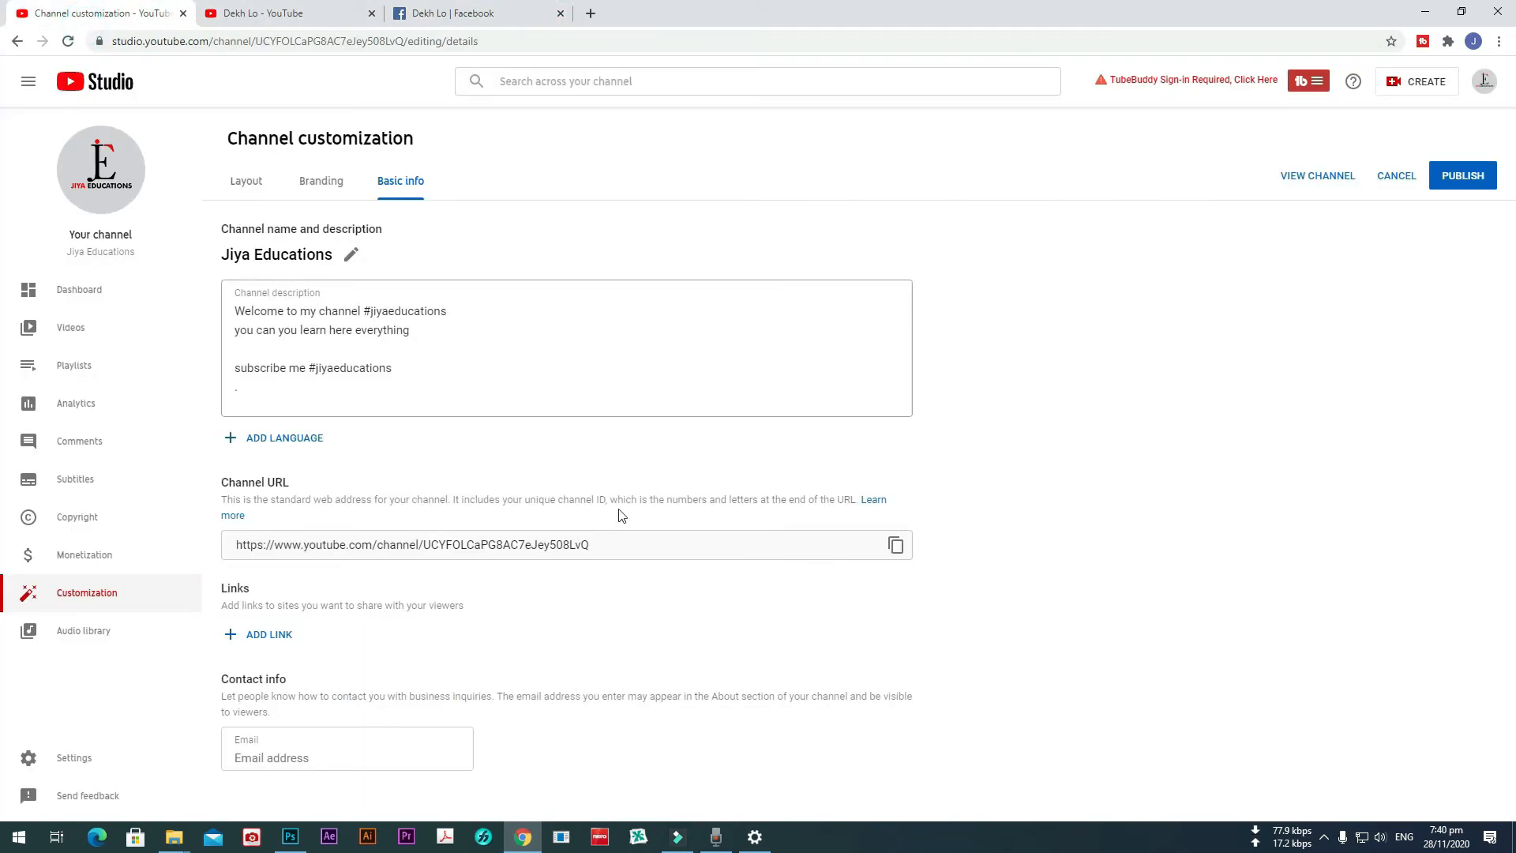
left_click(256, 637)
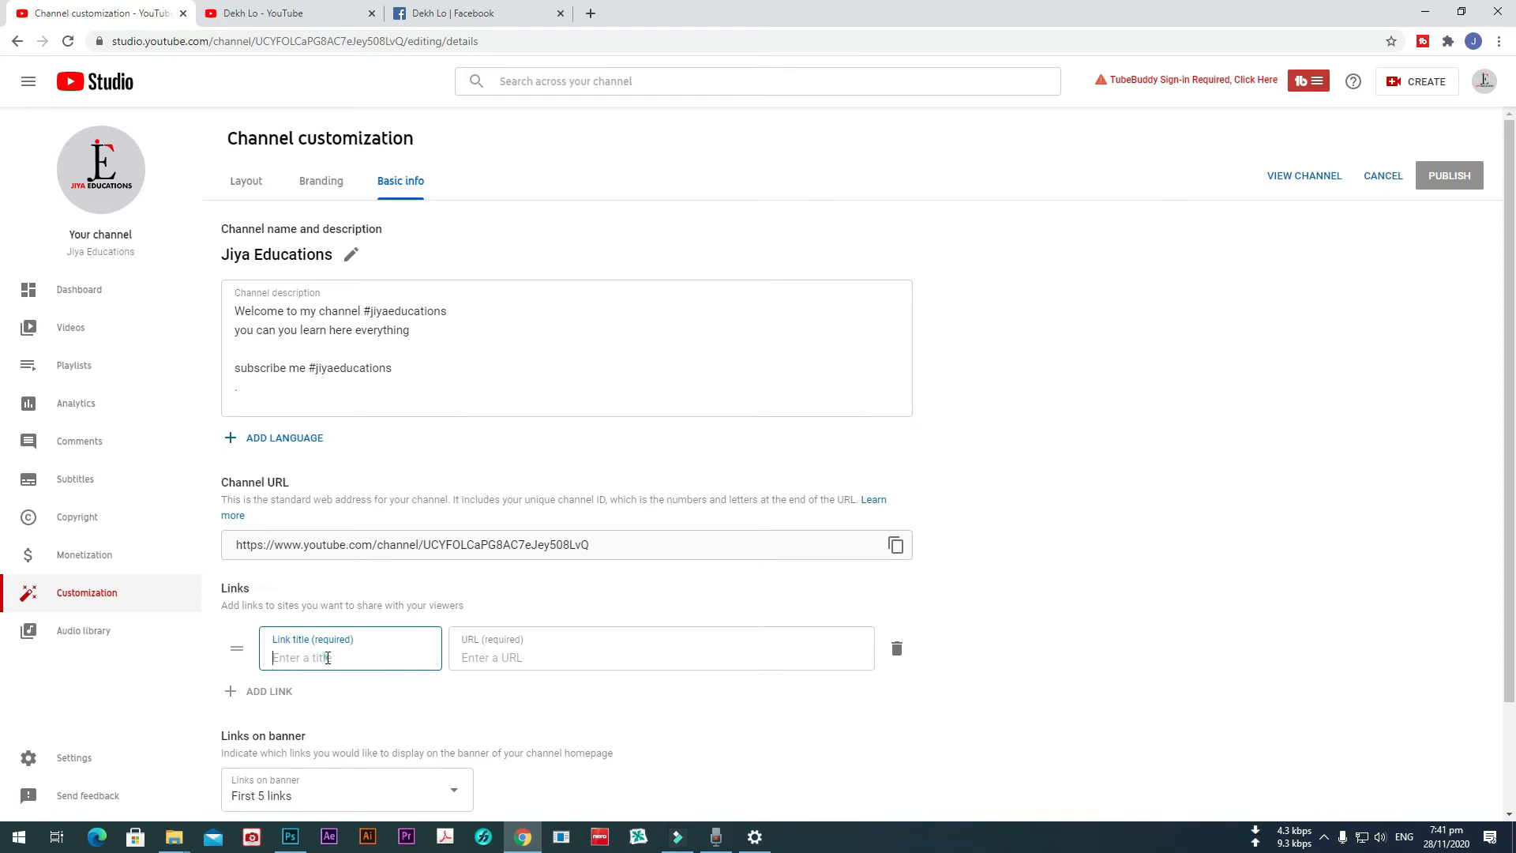
left_click(479, 658)
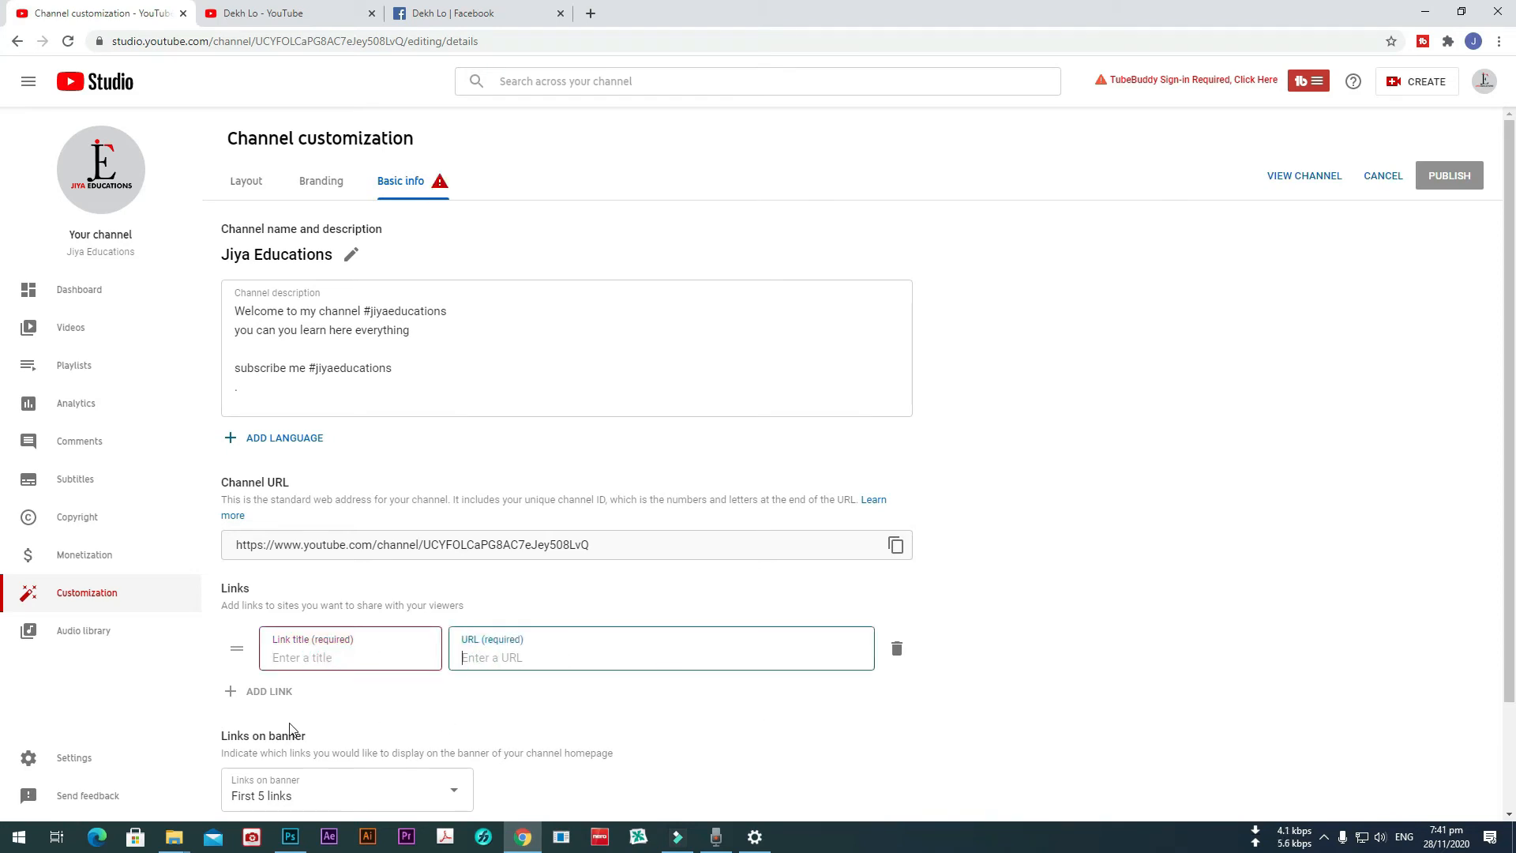
left_click(241, 694)
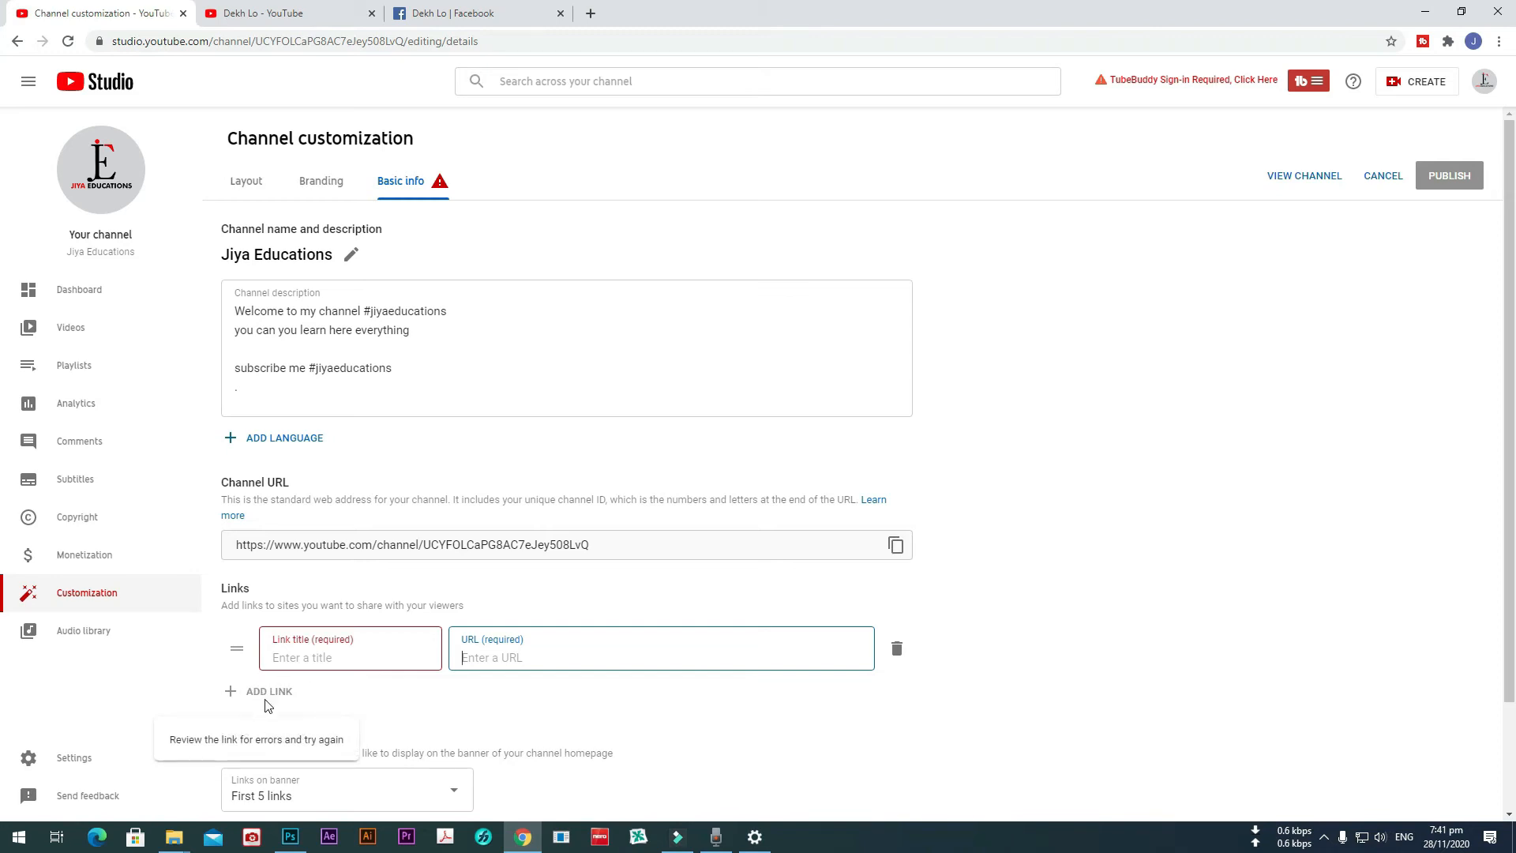
left_click(928, 588)
scroll(908, 695, "down", 2)
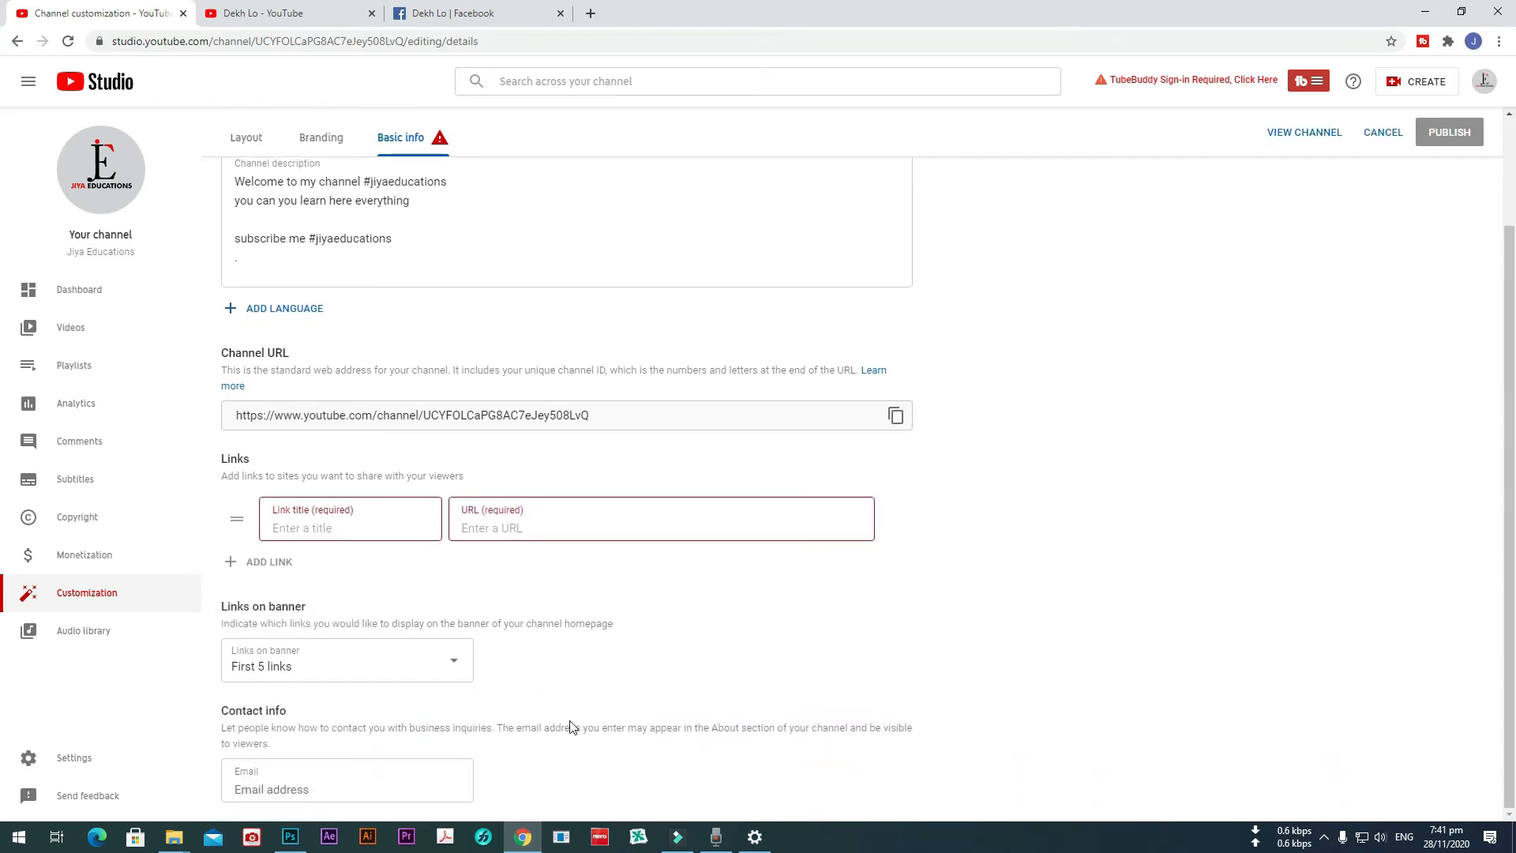
left_click(268, 785)
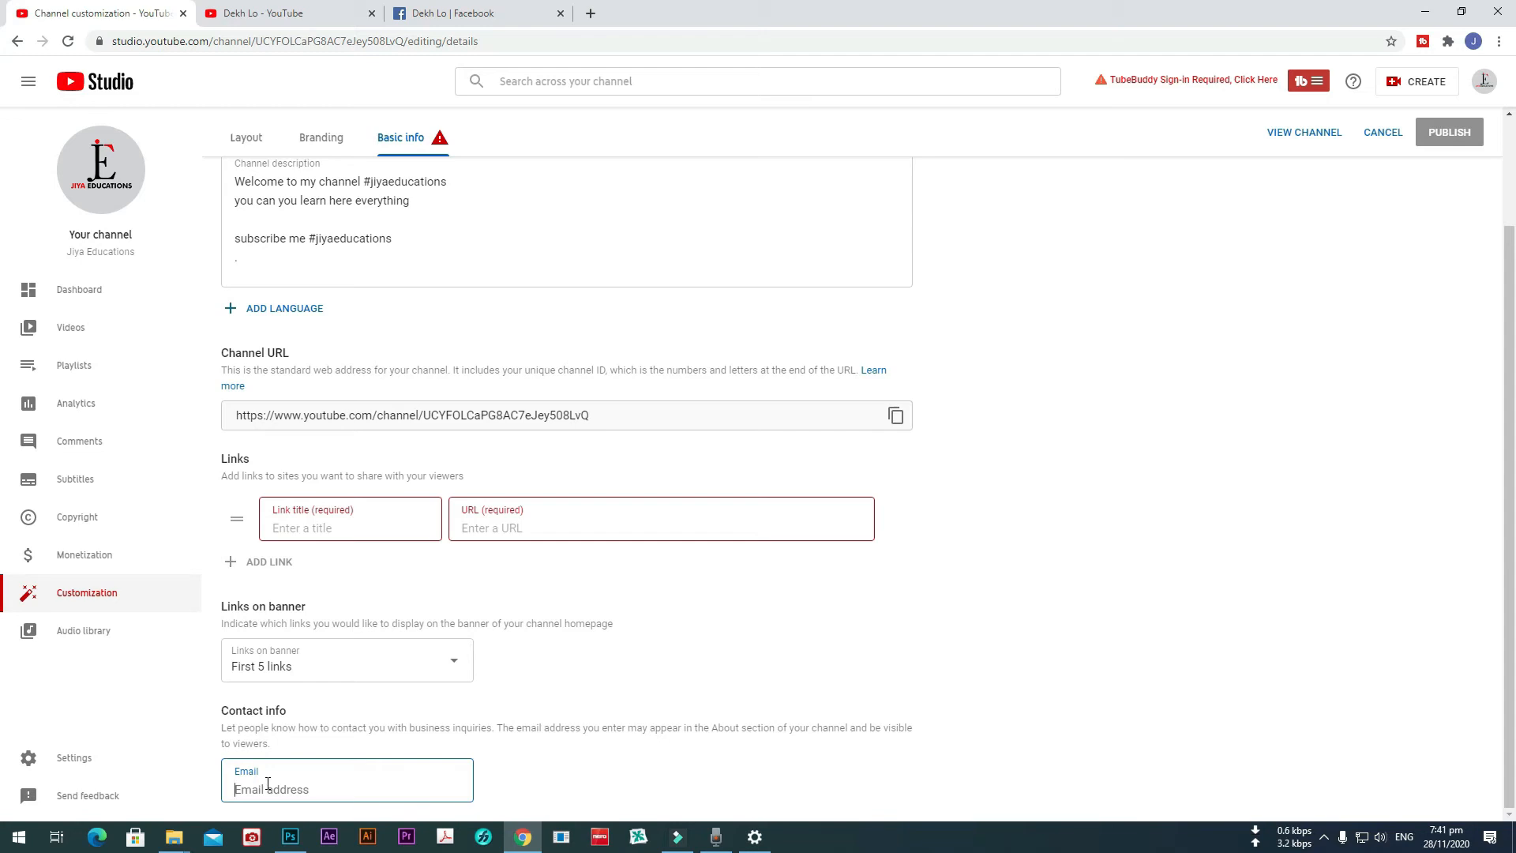
left_click(1383, 132)
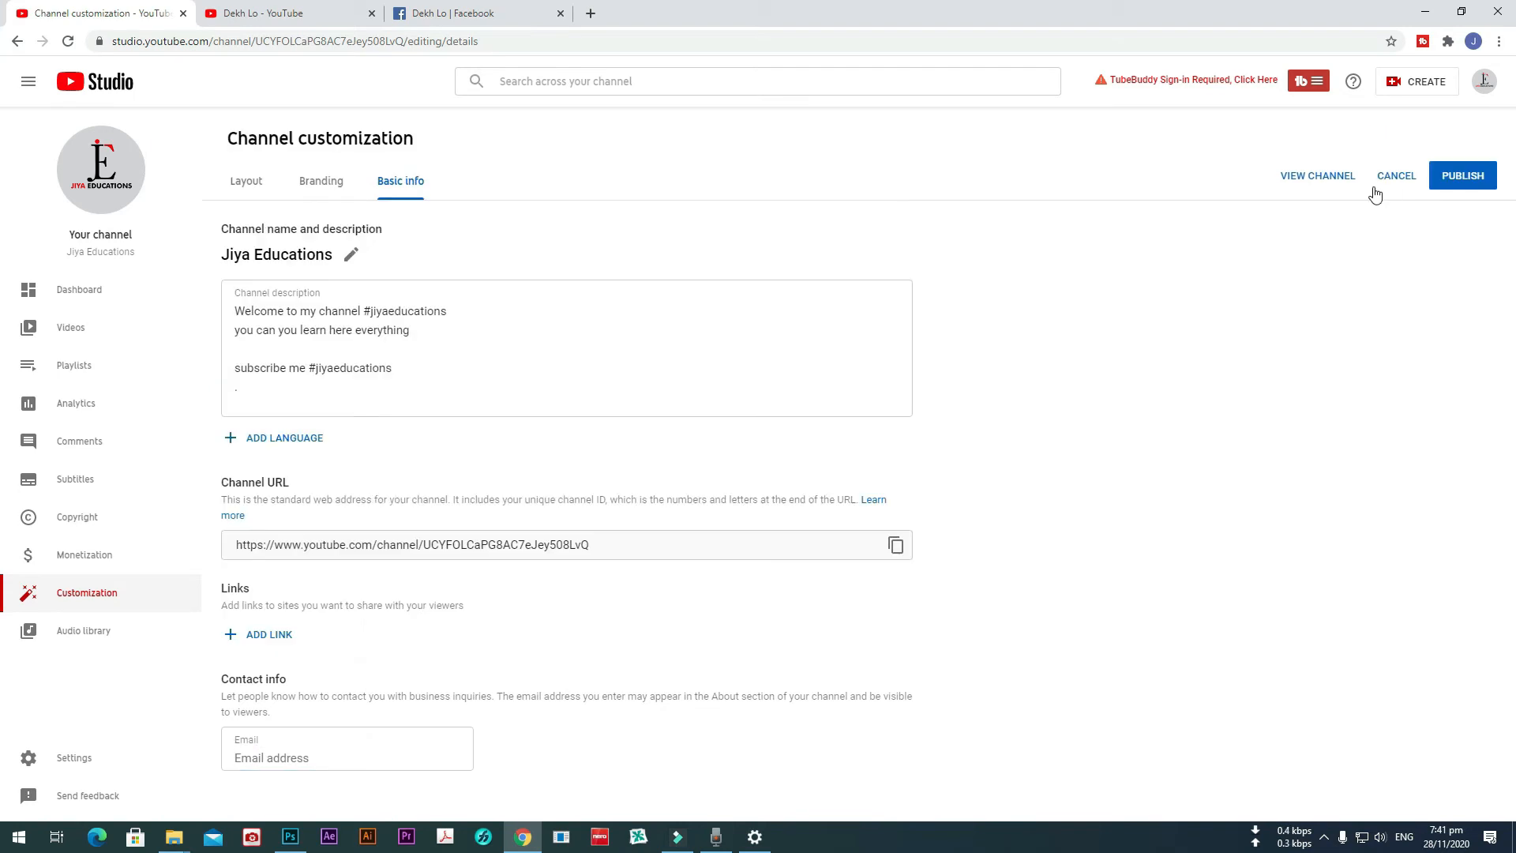
Publish the channel customization and view the Jiya Educations channel page.
left_click(1458, 175)
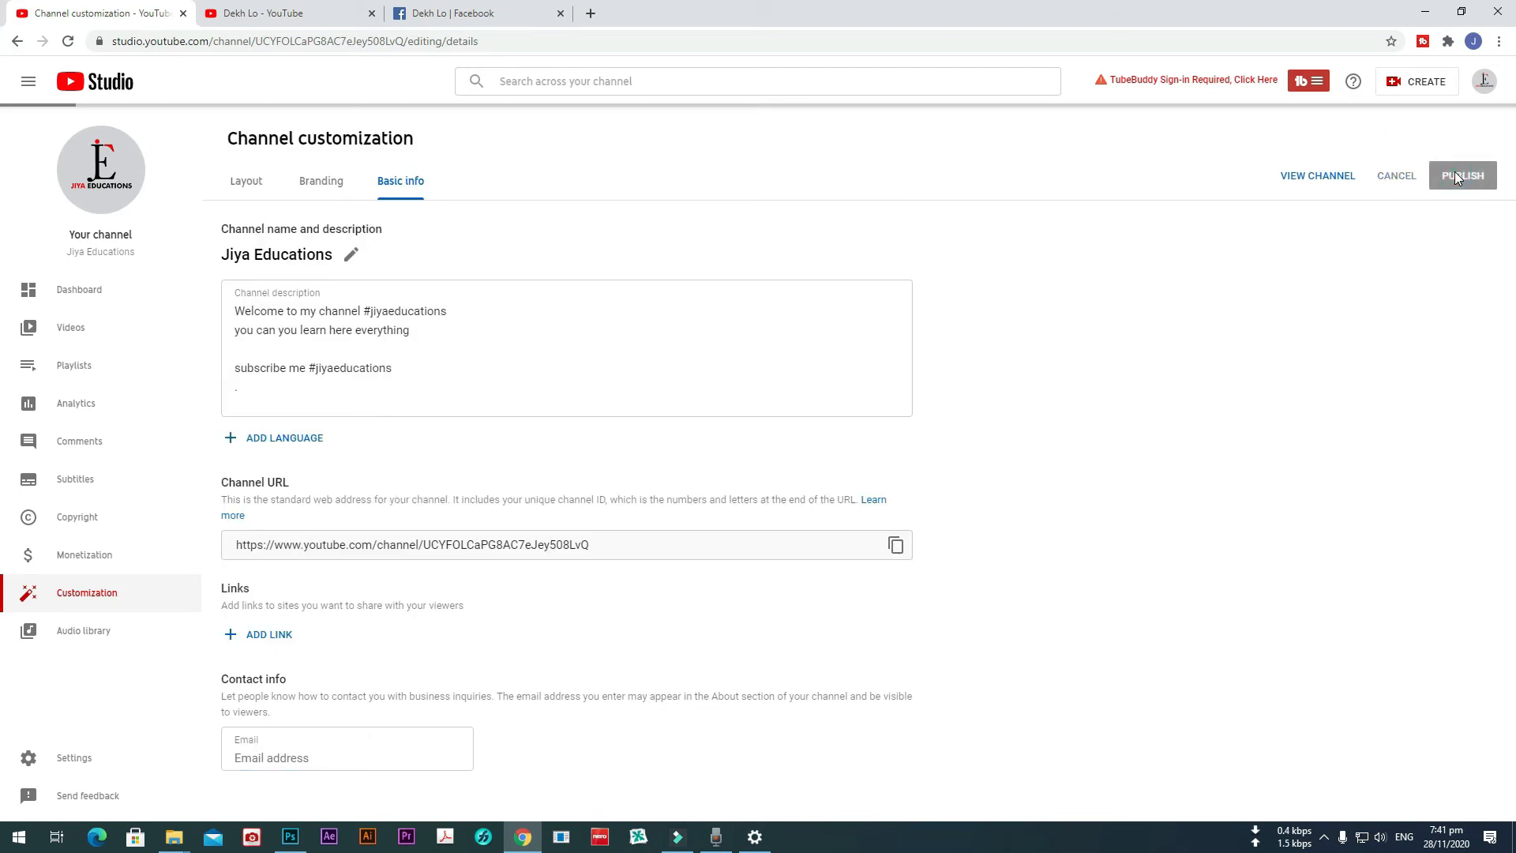
left_click(1321, 180)
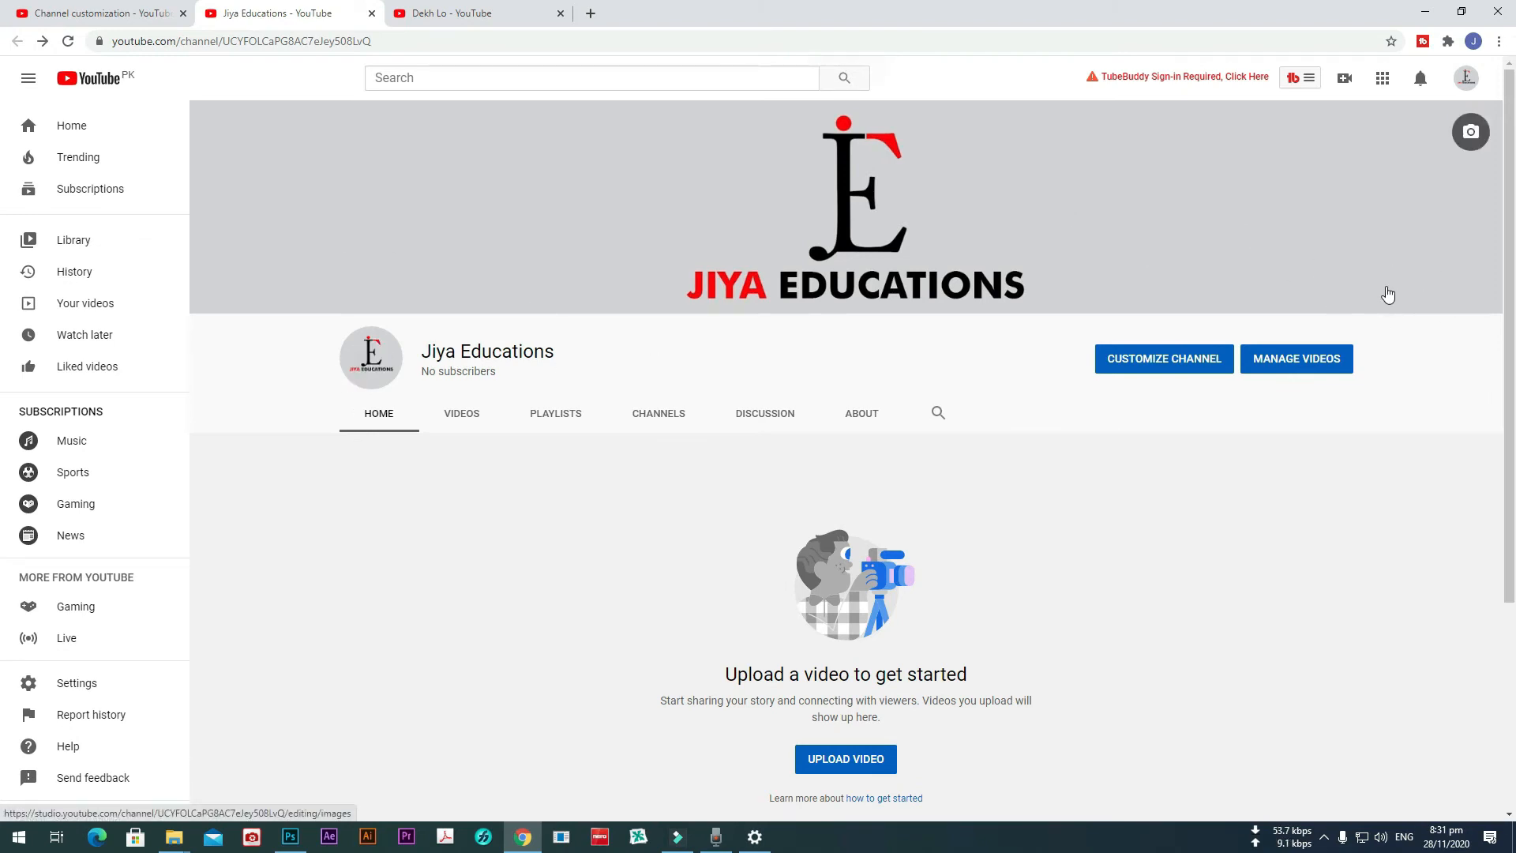
Go through the YouTube account settings to the channel status and features, and check the country of residence in the basic info.
left_click(81, 685)
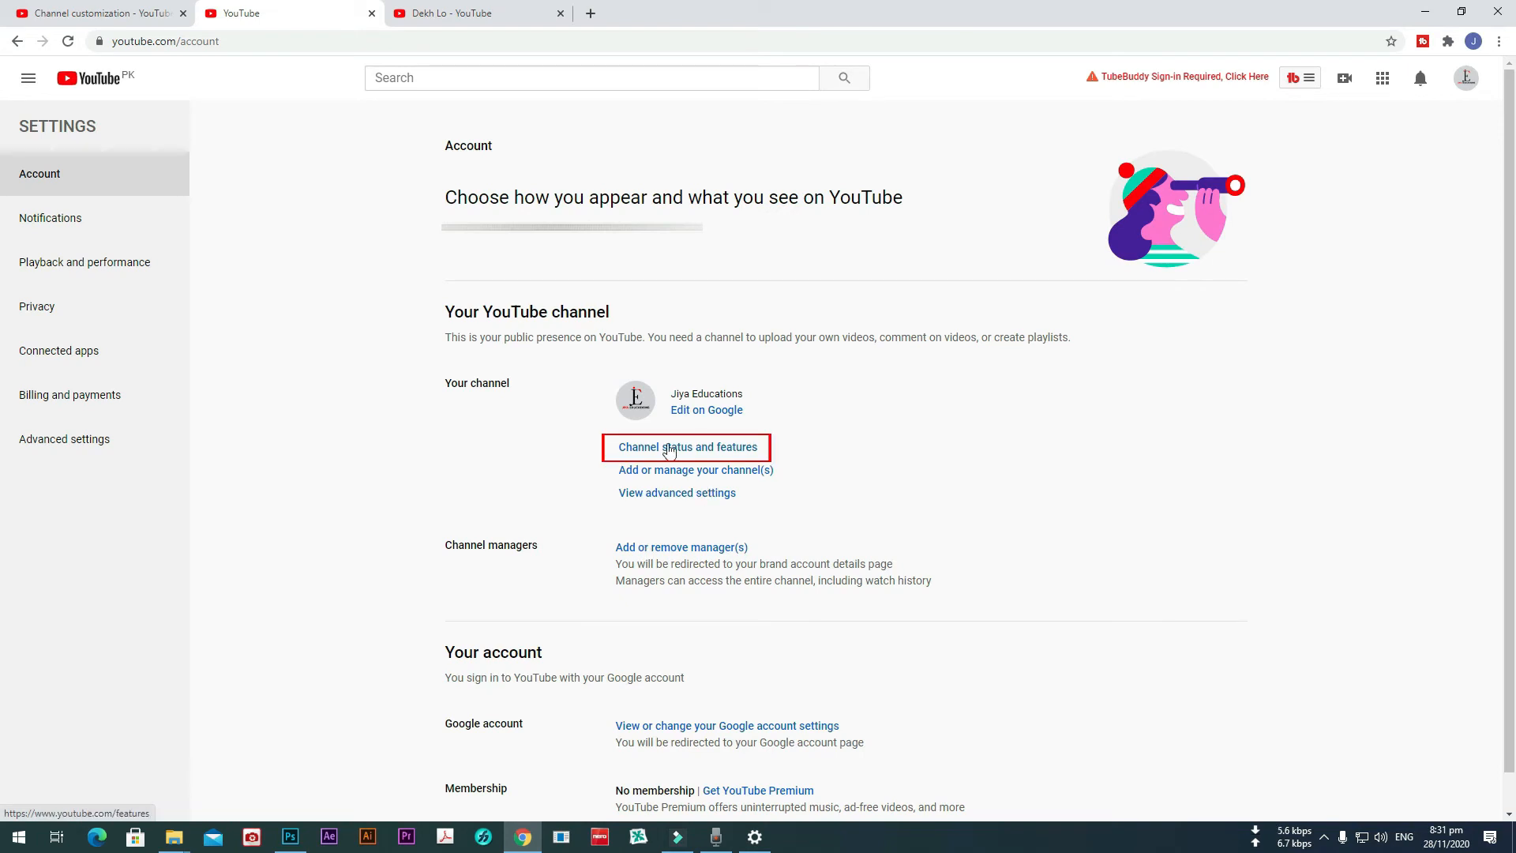
left_click(668, 449)
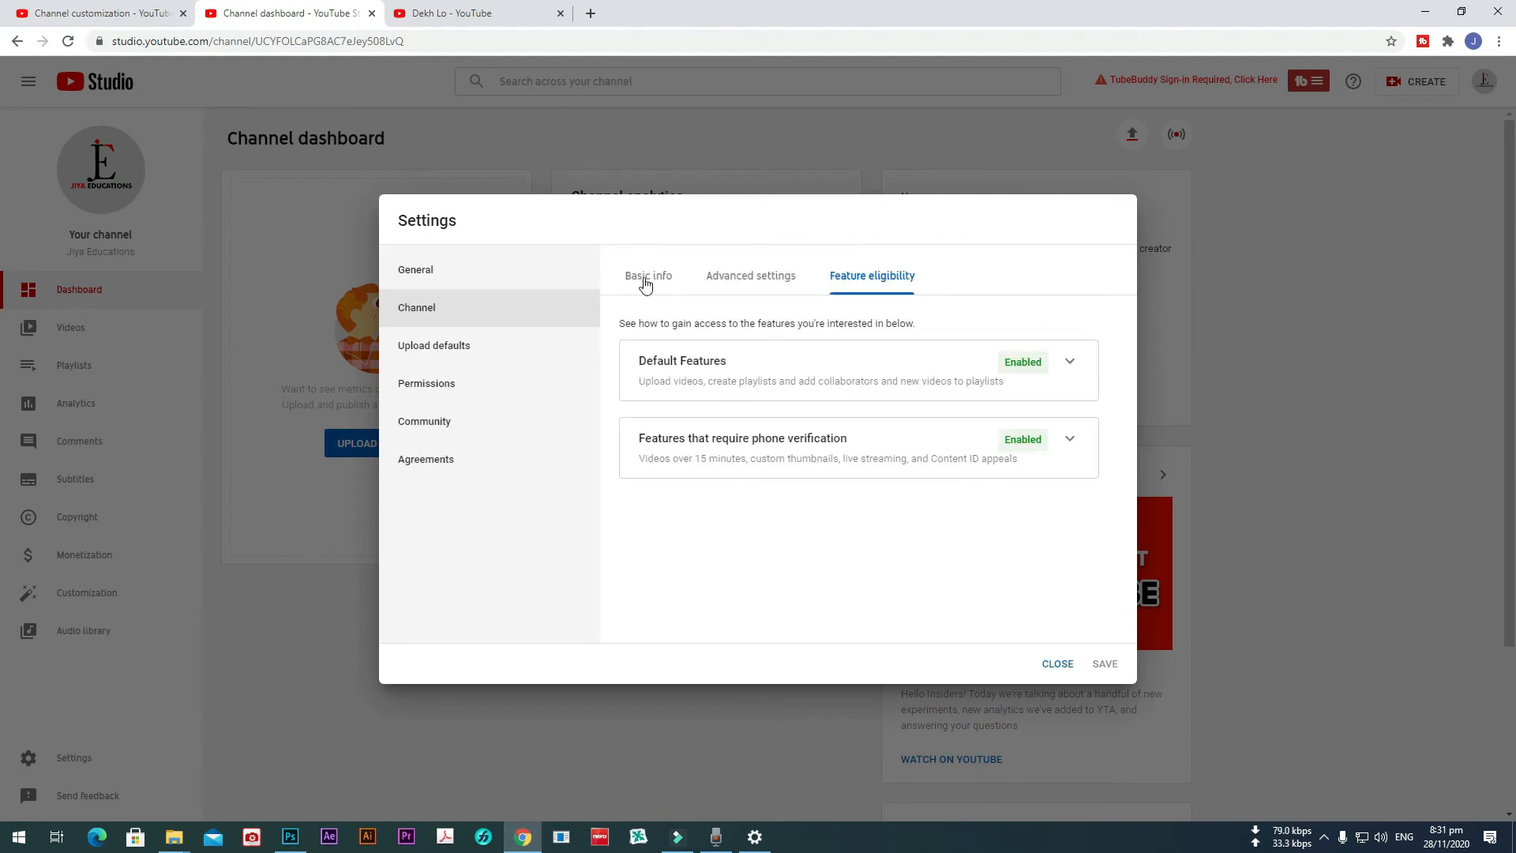
left_click(647, 282)
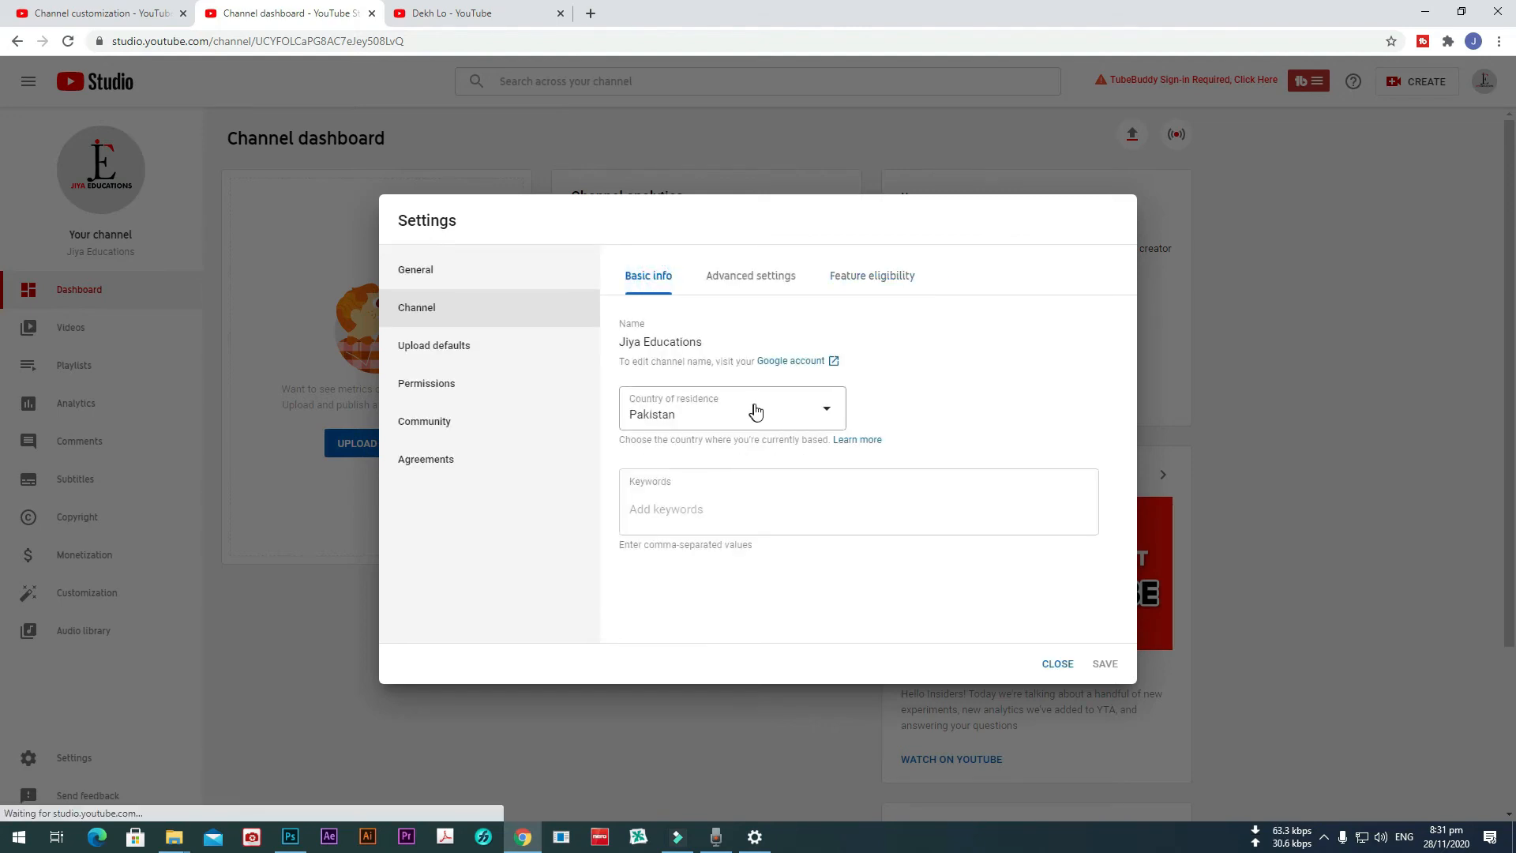
left_click(830, 410)
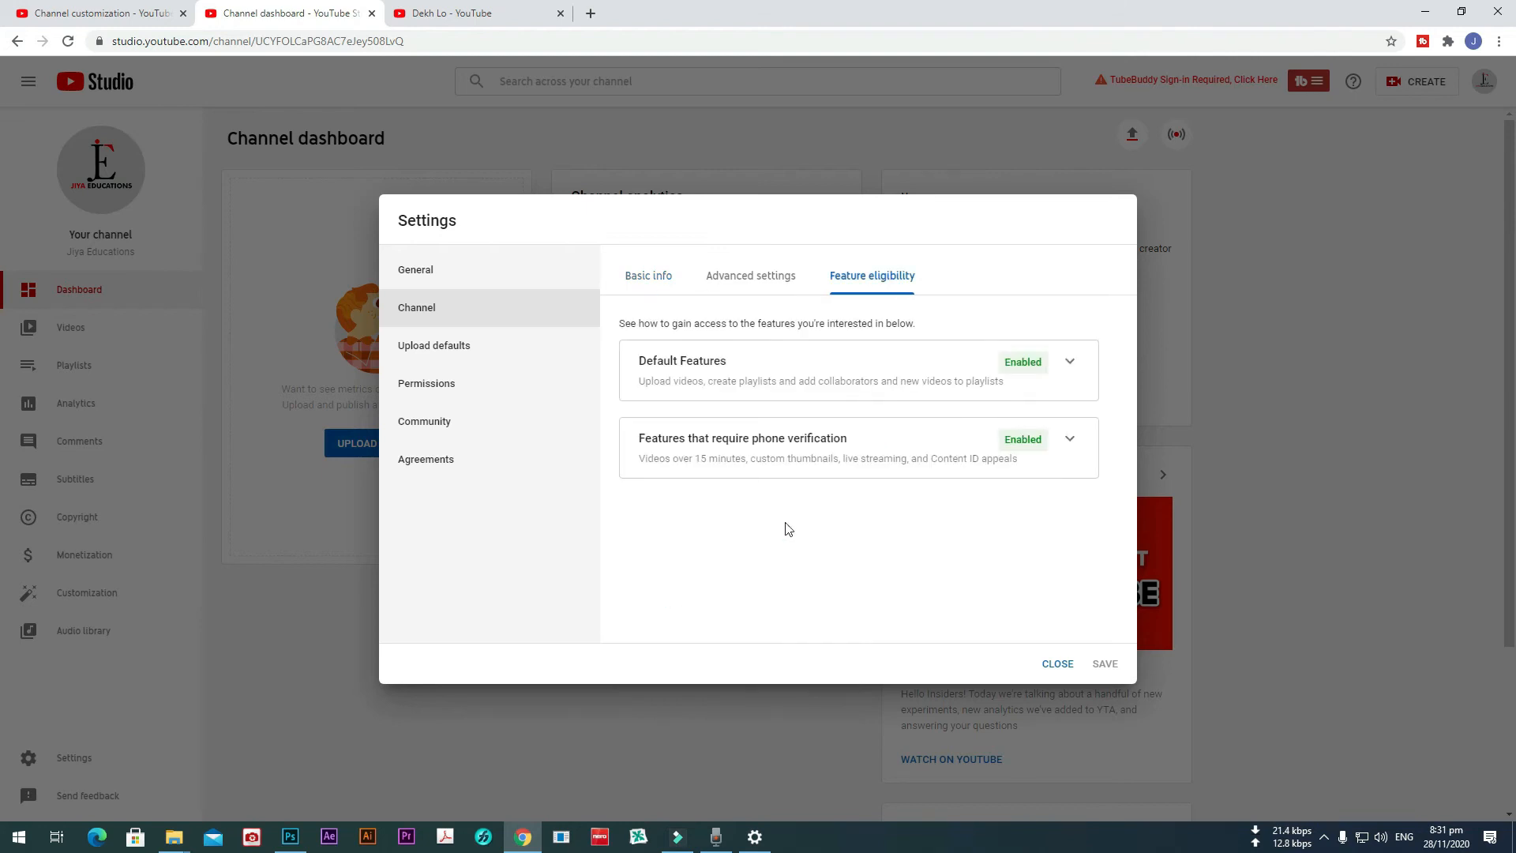
Add #jiyaeducation as a keyword in the channel's basic info.
left_click(652, 282)
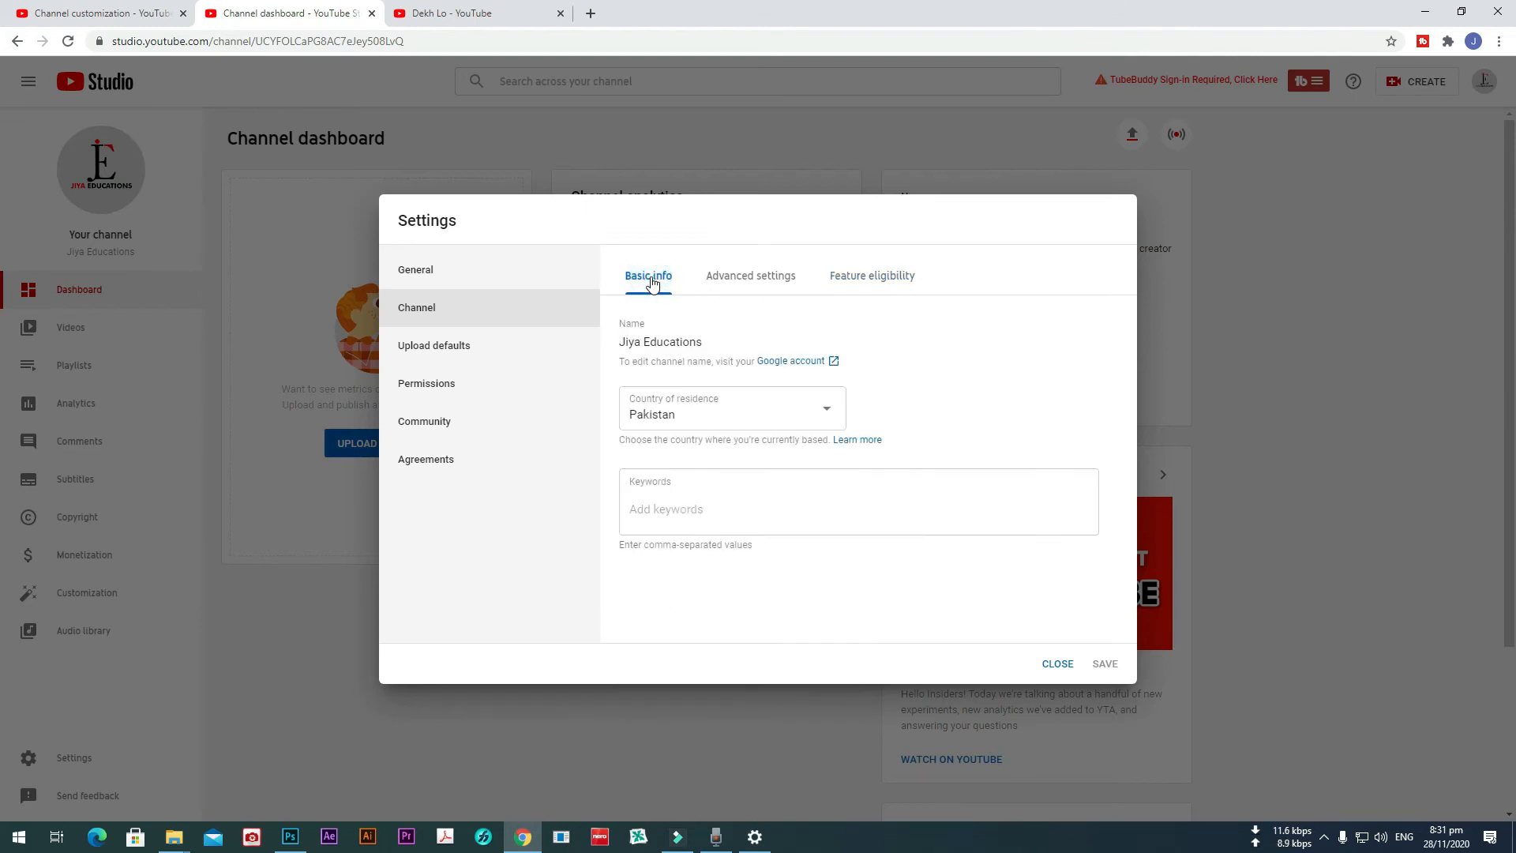
left_click(691, 509)
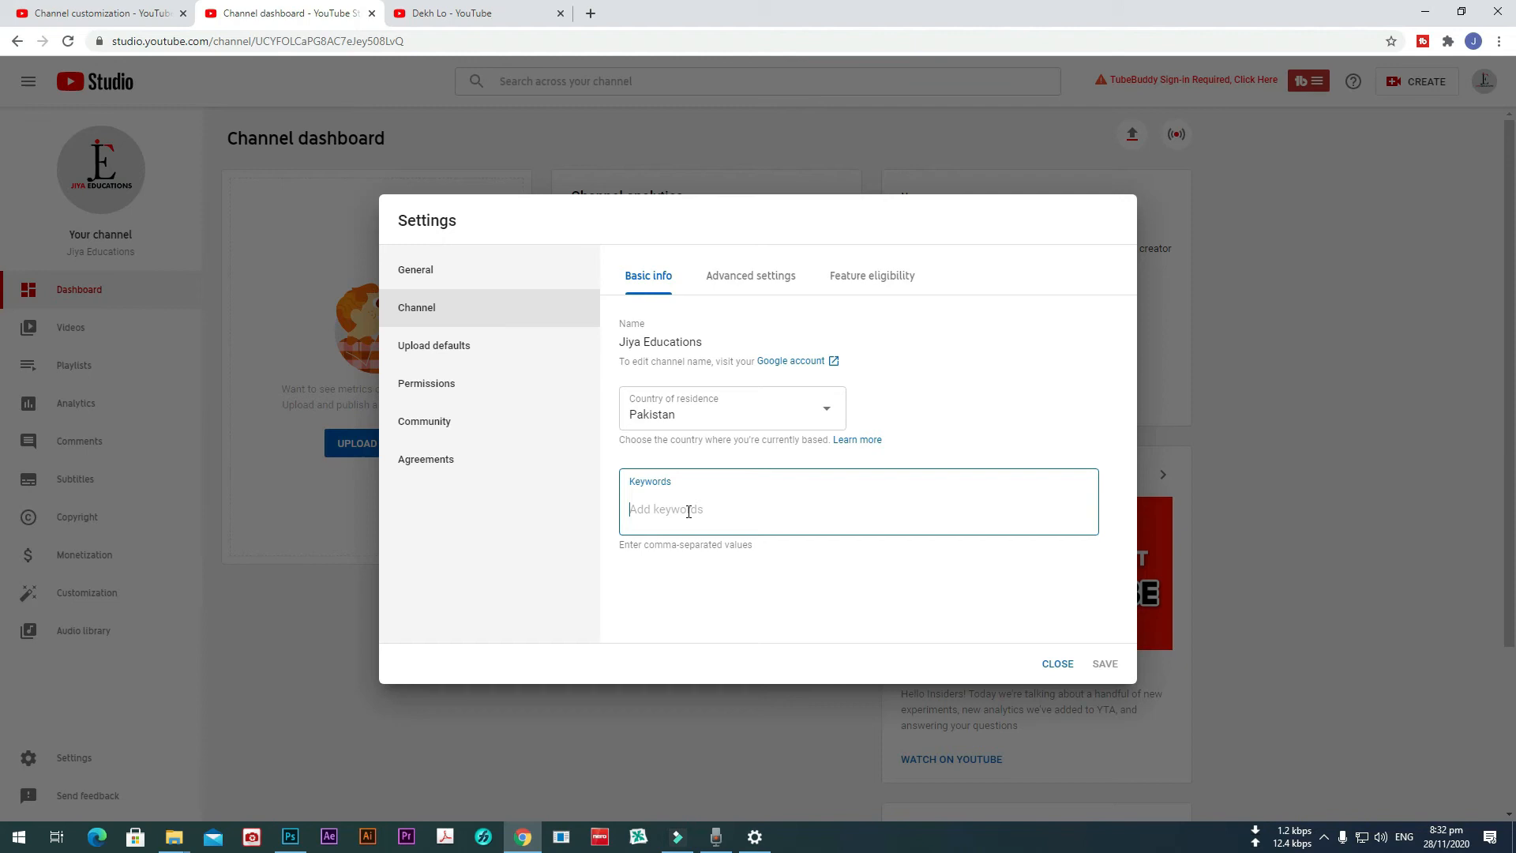
type("#")
type("jiyaeducation")
Set the channel's made-for-kids audience option to review the setting for every video.
left_click(754, 281)
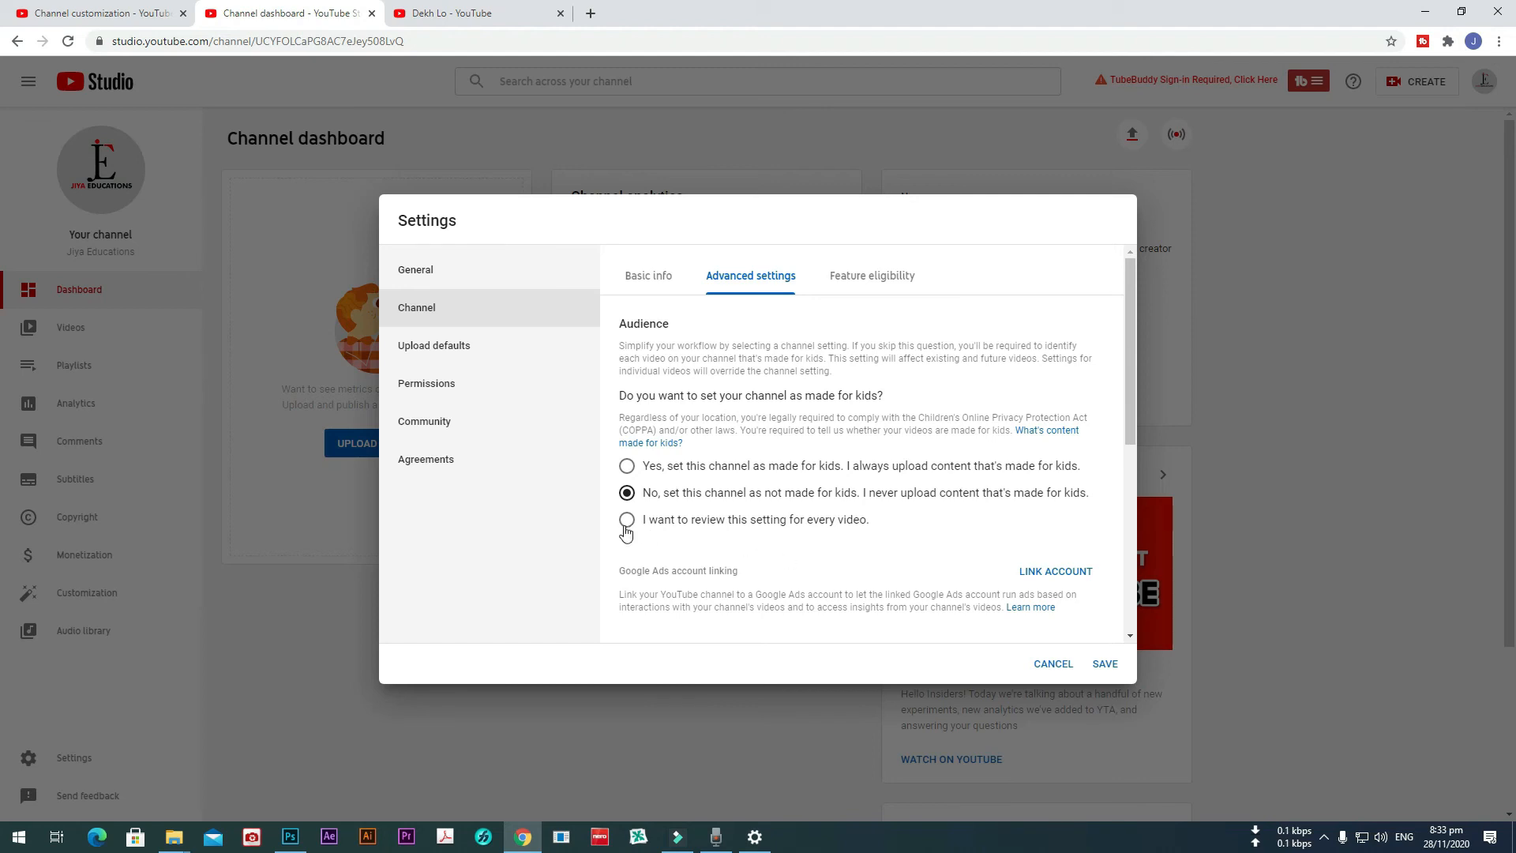
key("Right")
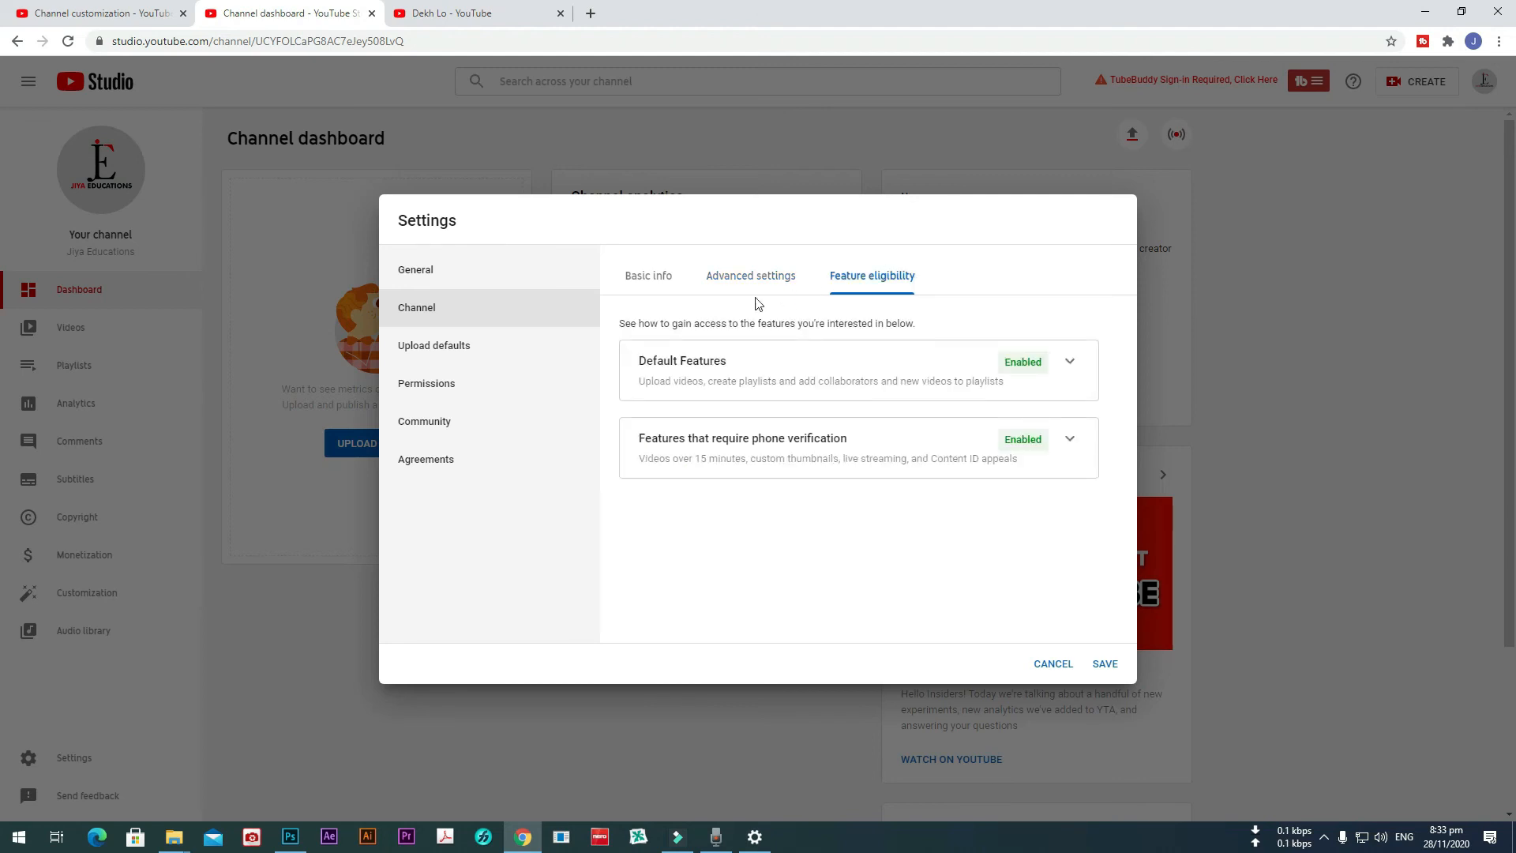
left_click(773, 281)
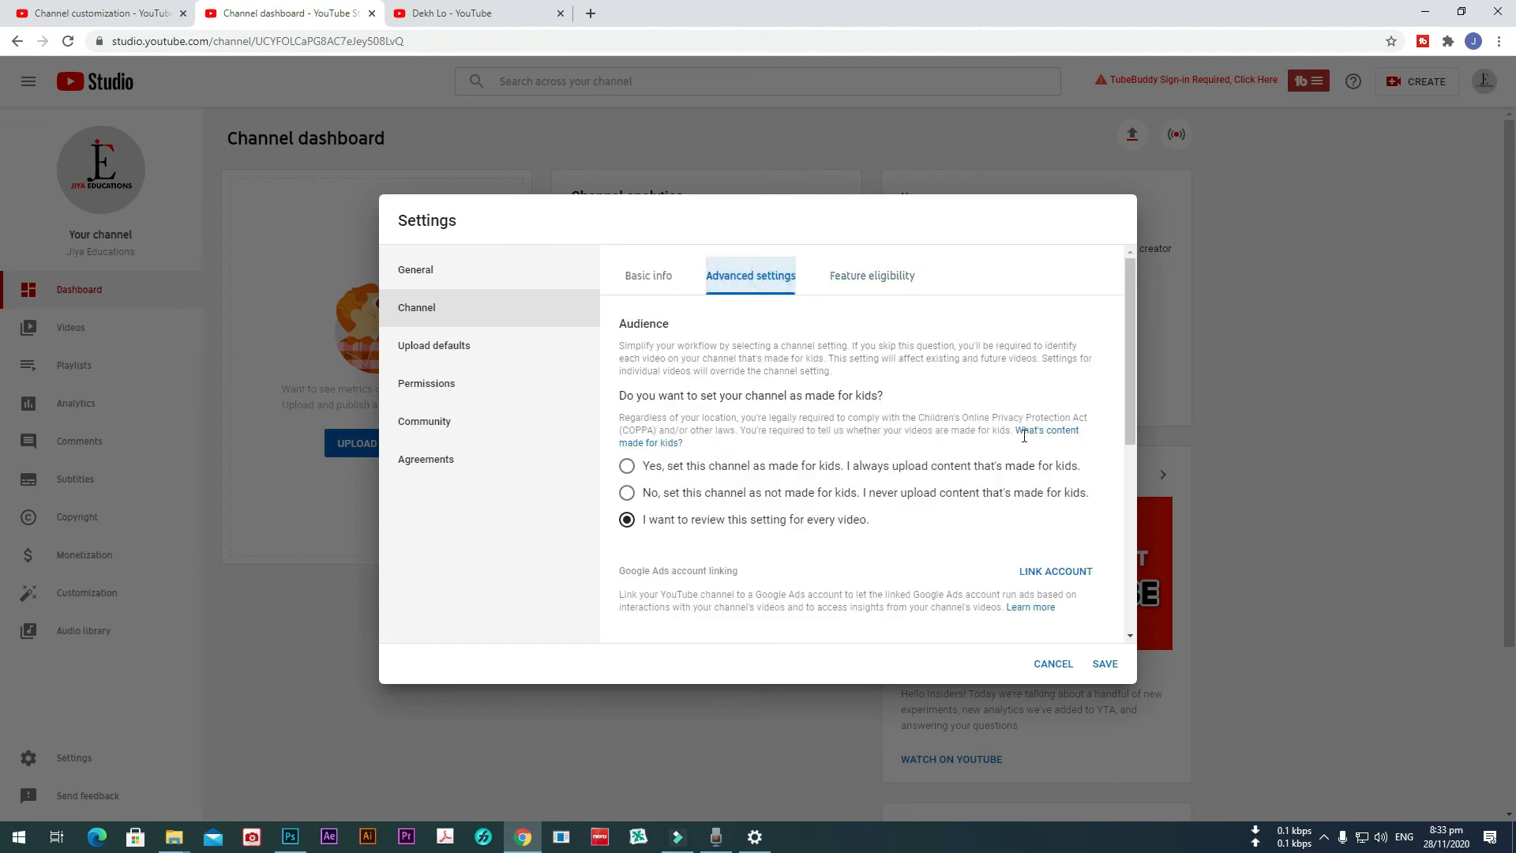
Turn the display of the channel's subscriber count off and back on in the advanced settings, and save the channel settings.
left_click_drag(1131, 338, 1104, 496)
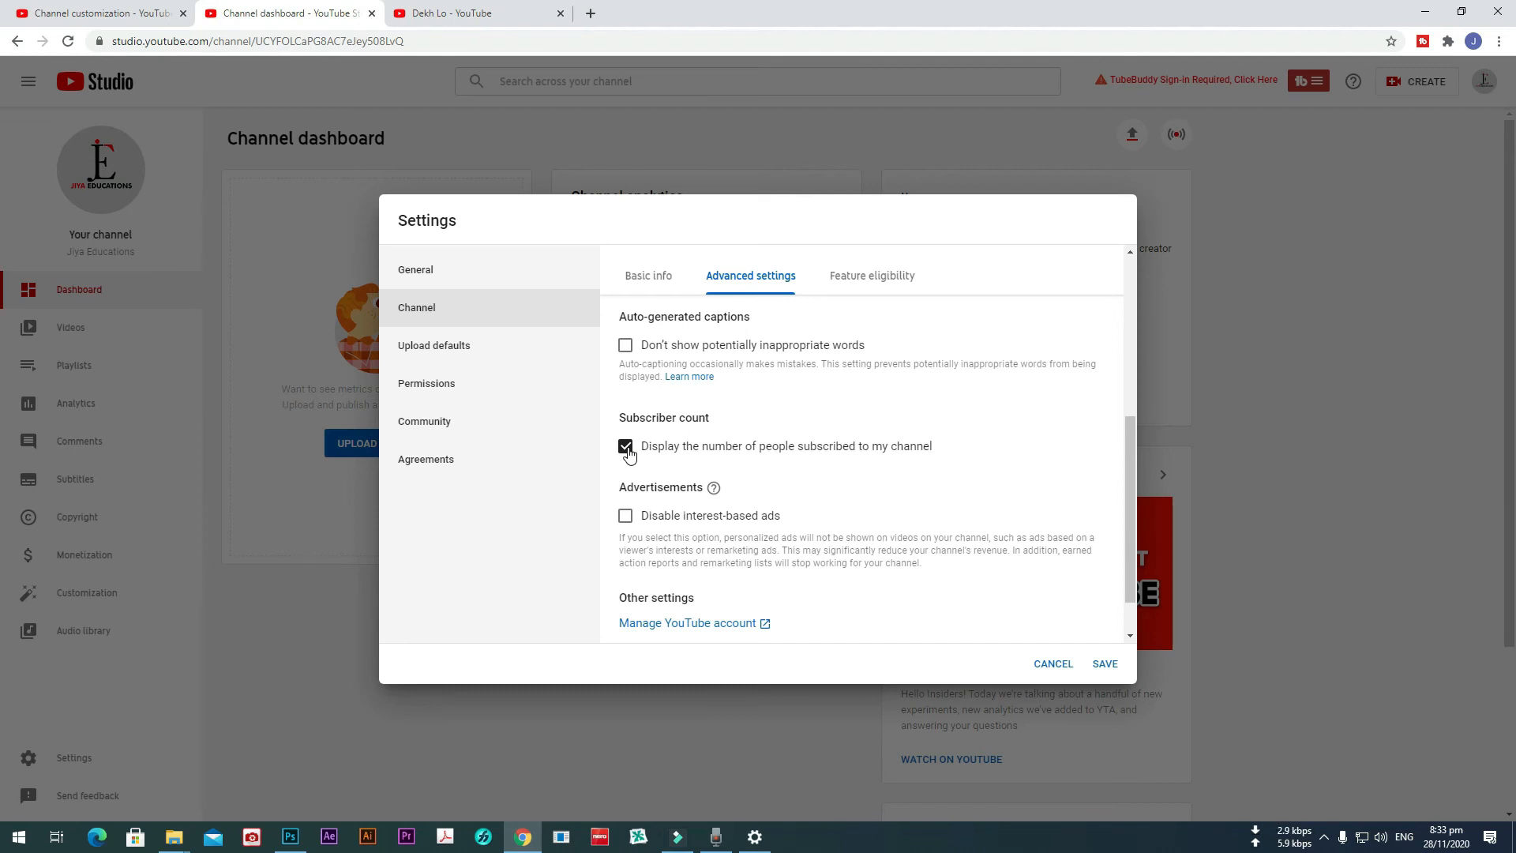
left_click(627, 448)
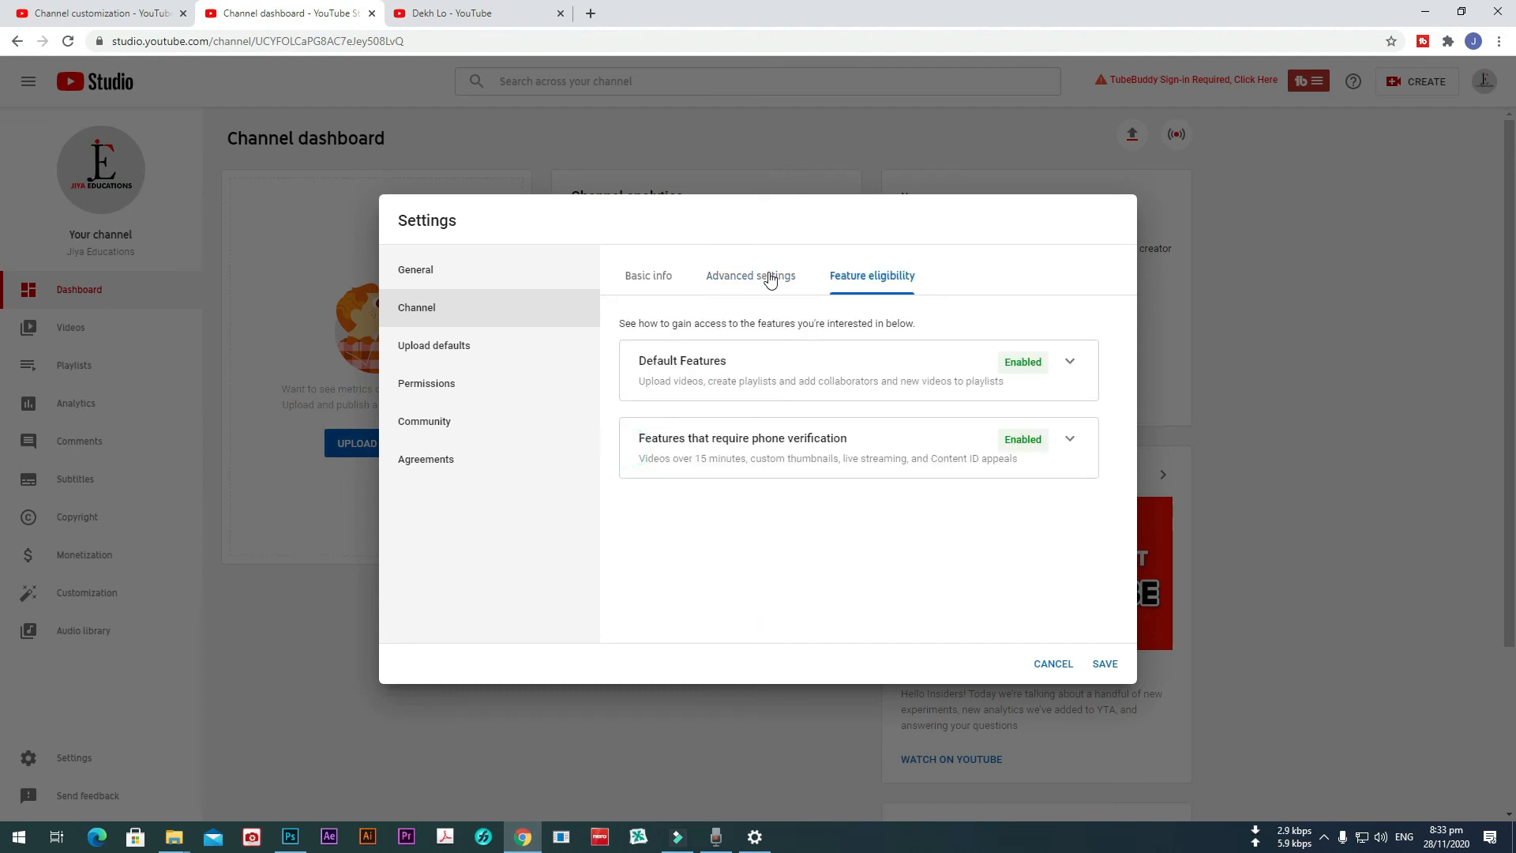
left_click(769, 273)
scroll(772, 466, "down", 5)
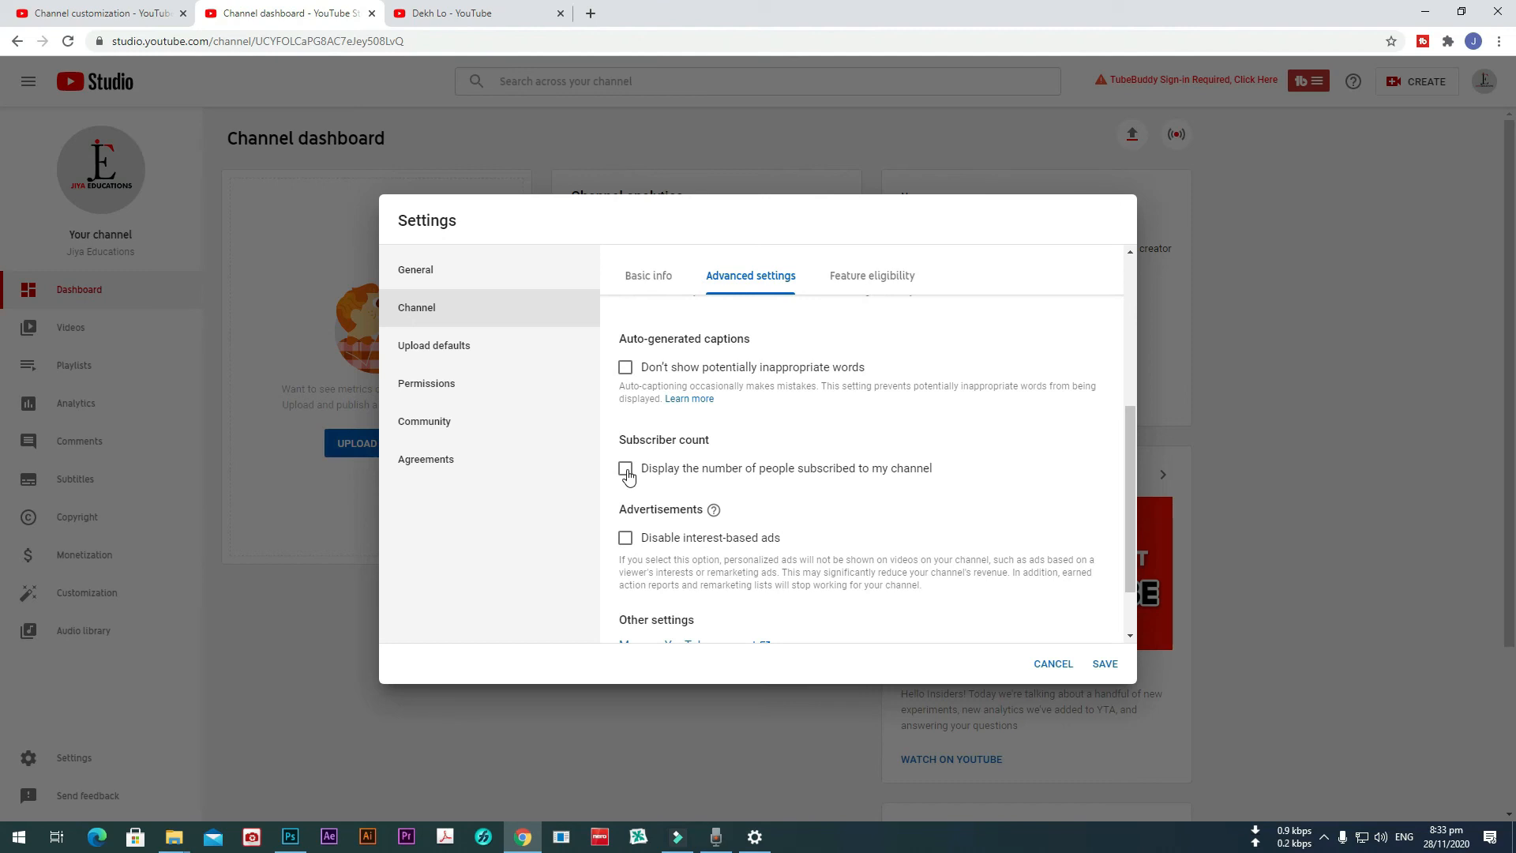
left_click(625, 468)
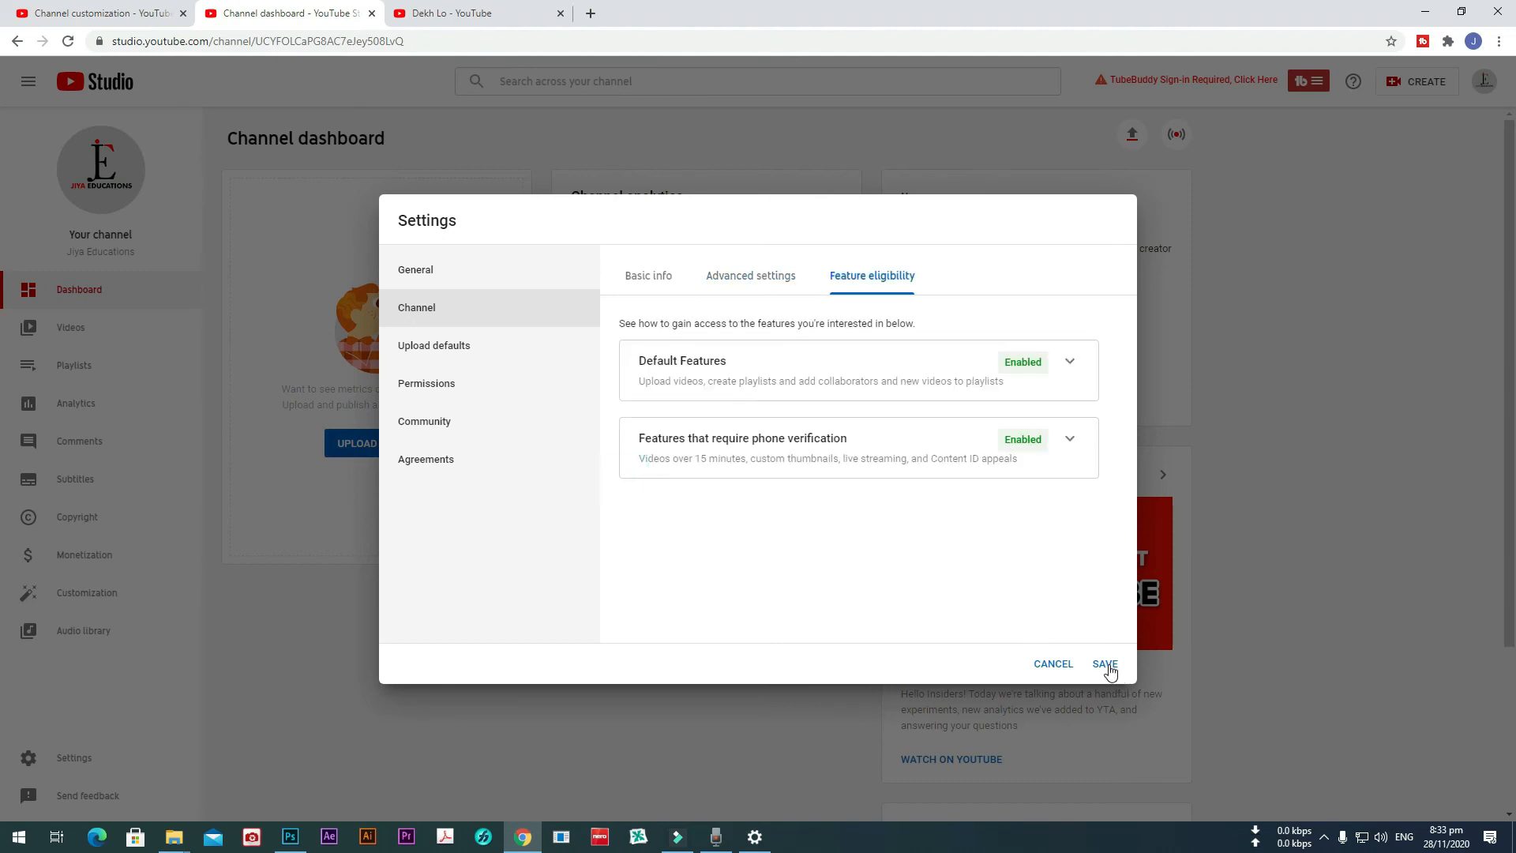
left_click(1106, 665)
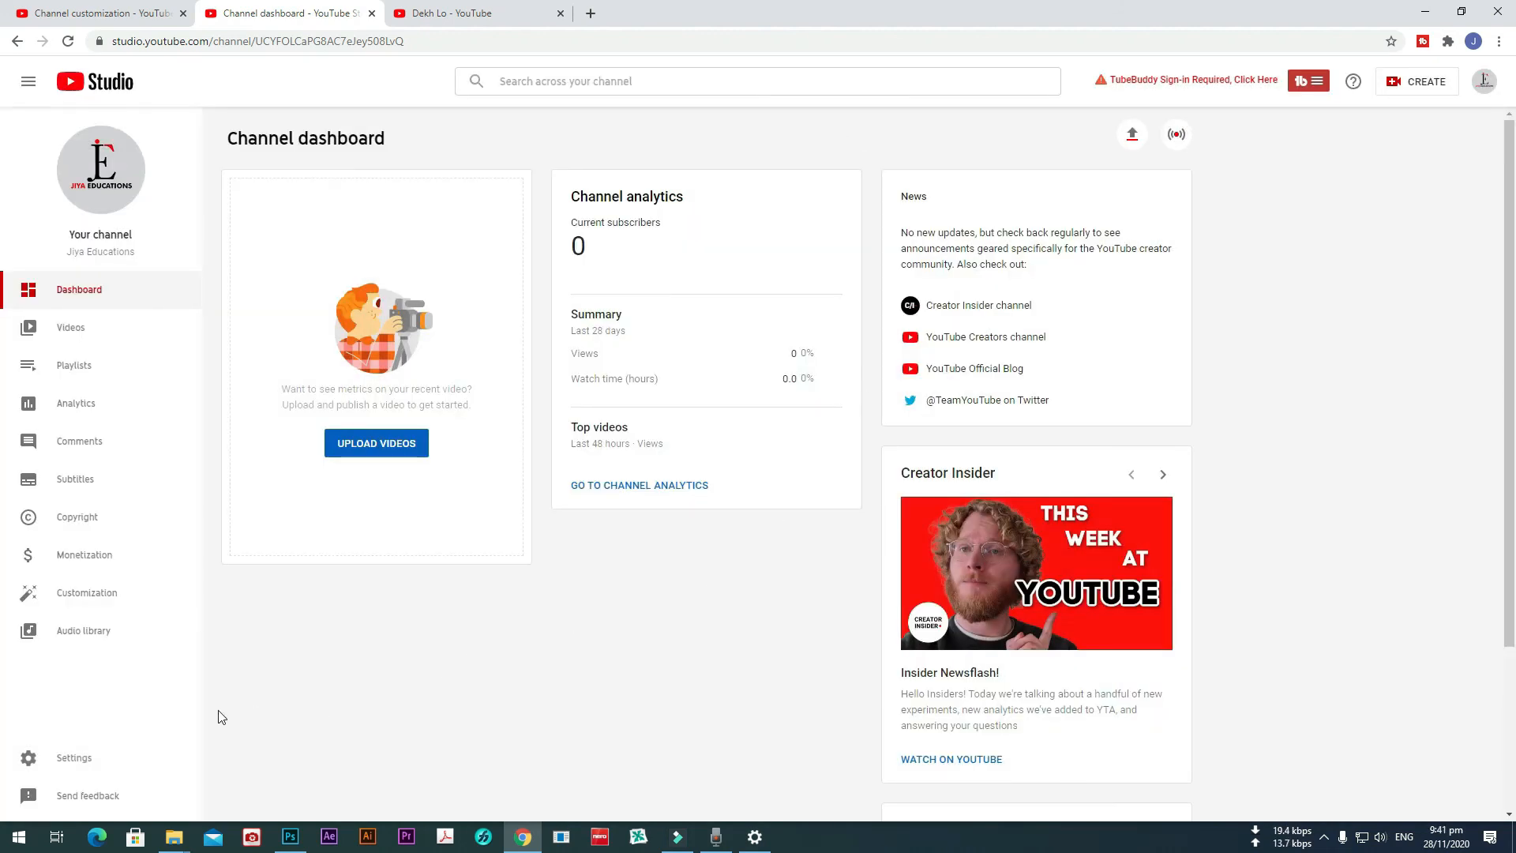
In the advanced upload defaults, set the category to Education and the caption certification to content that has never aired.
left_click(93, 761)
left_click(475, 348)
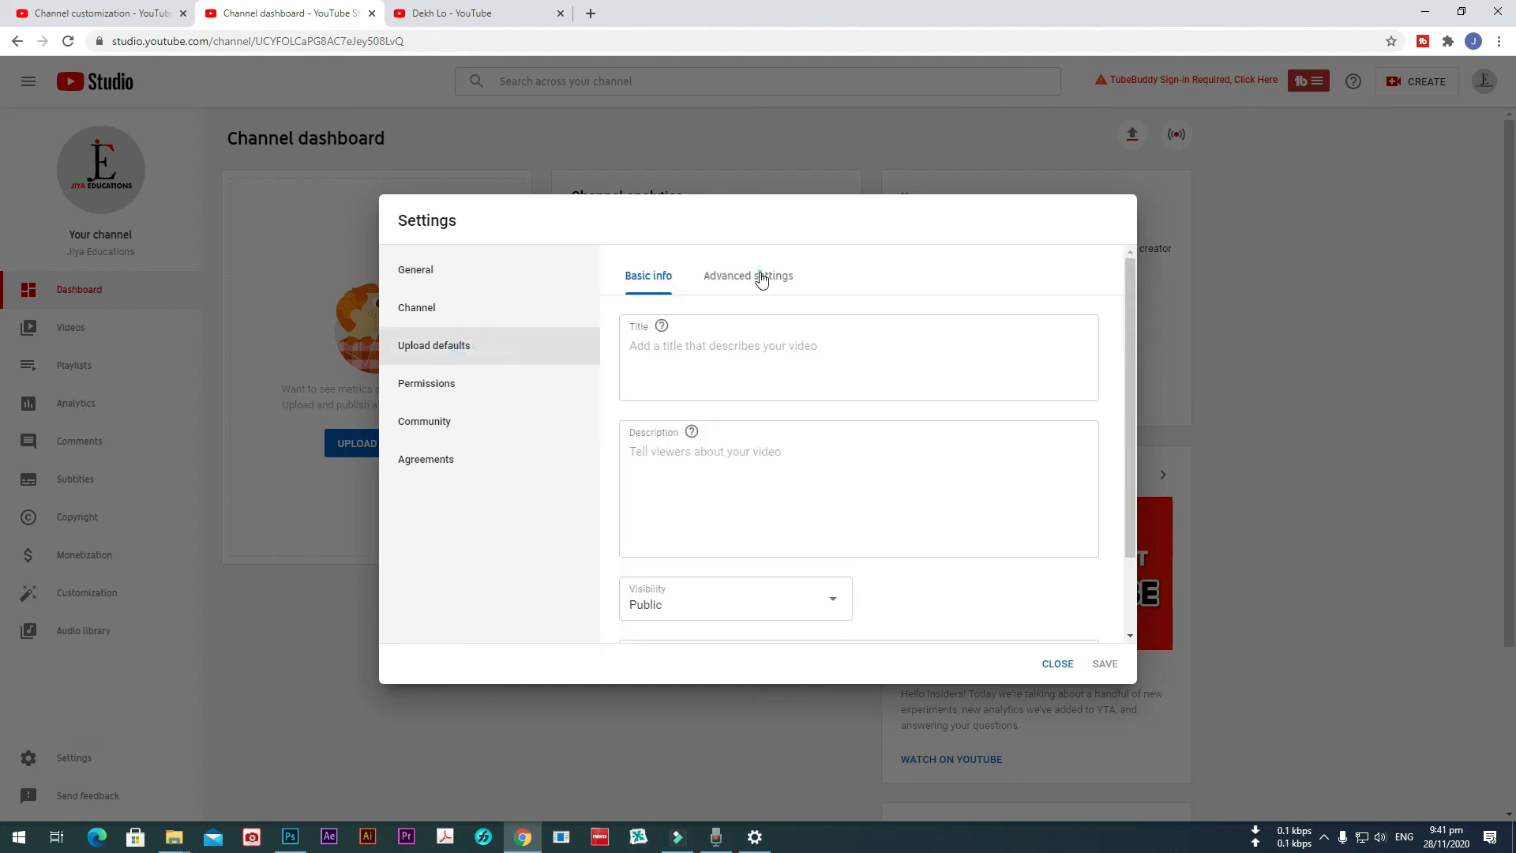
left_click(761, 278)
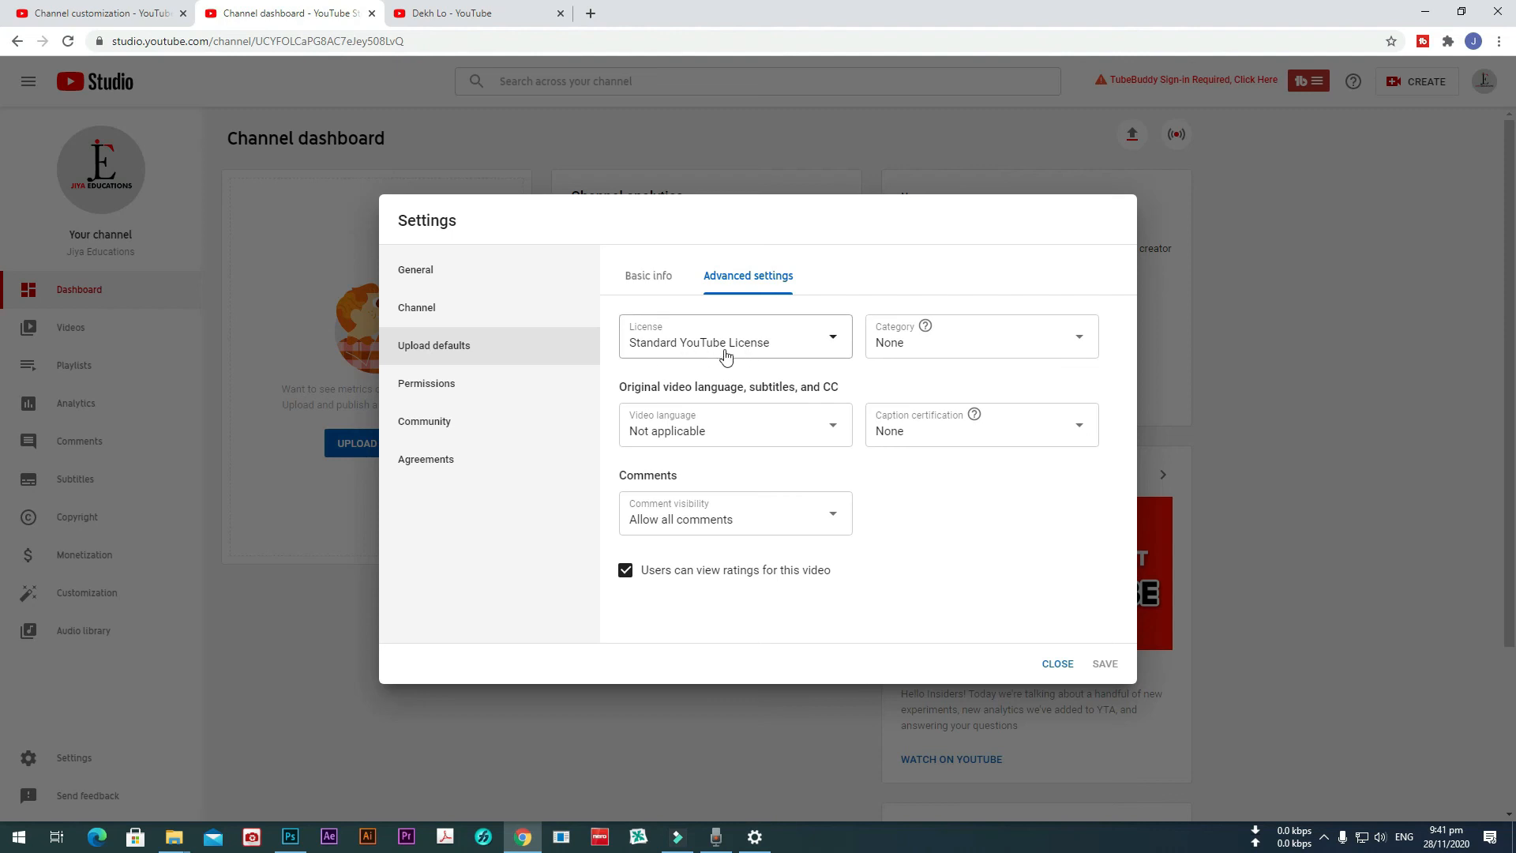
left_click(989, 340)
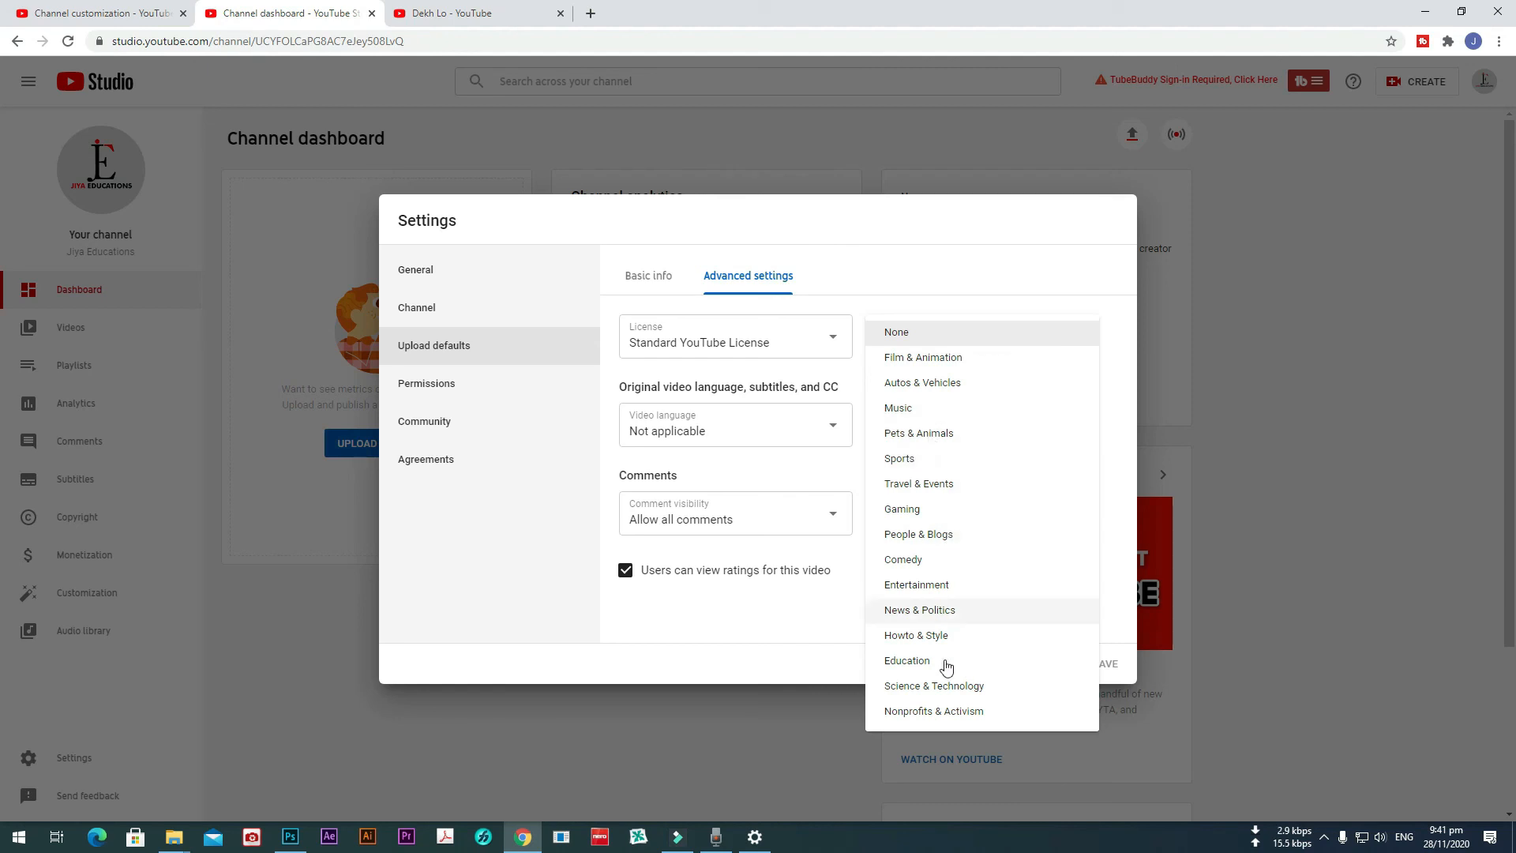
left_click(908, 669)
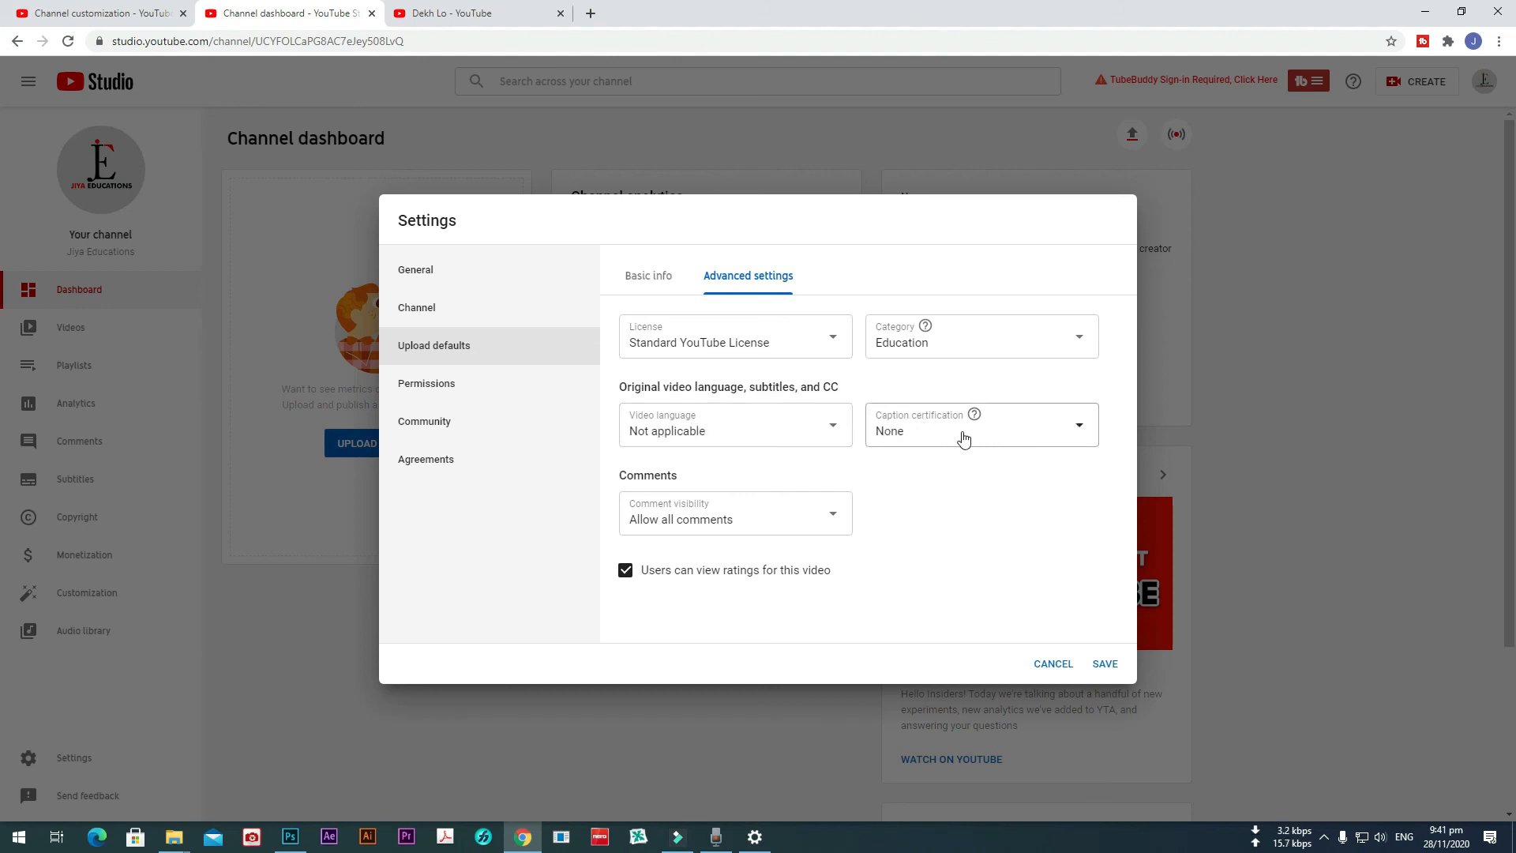
left_click(1012, 431)
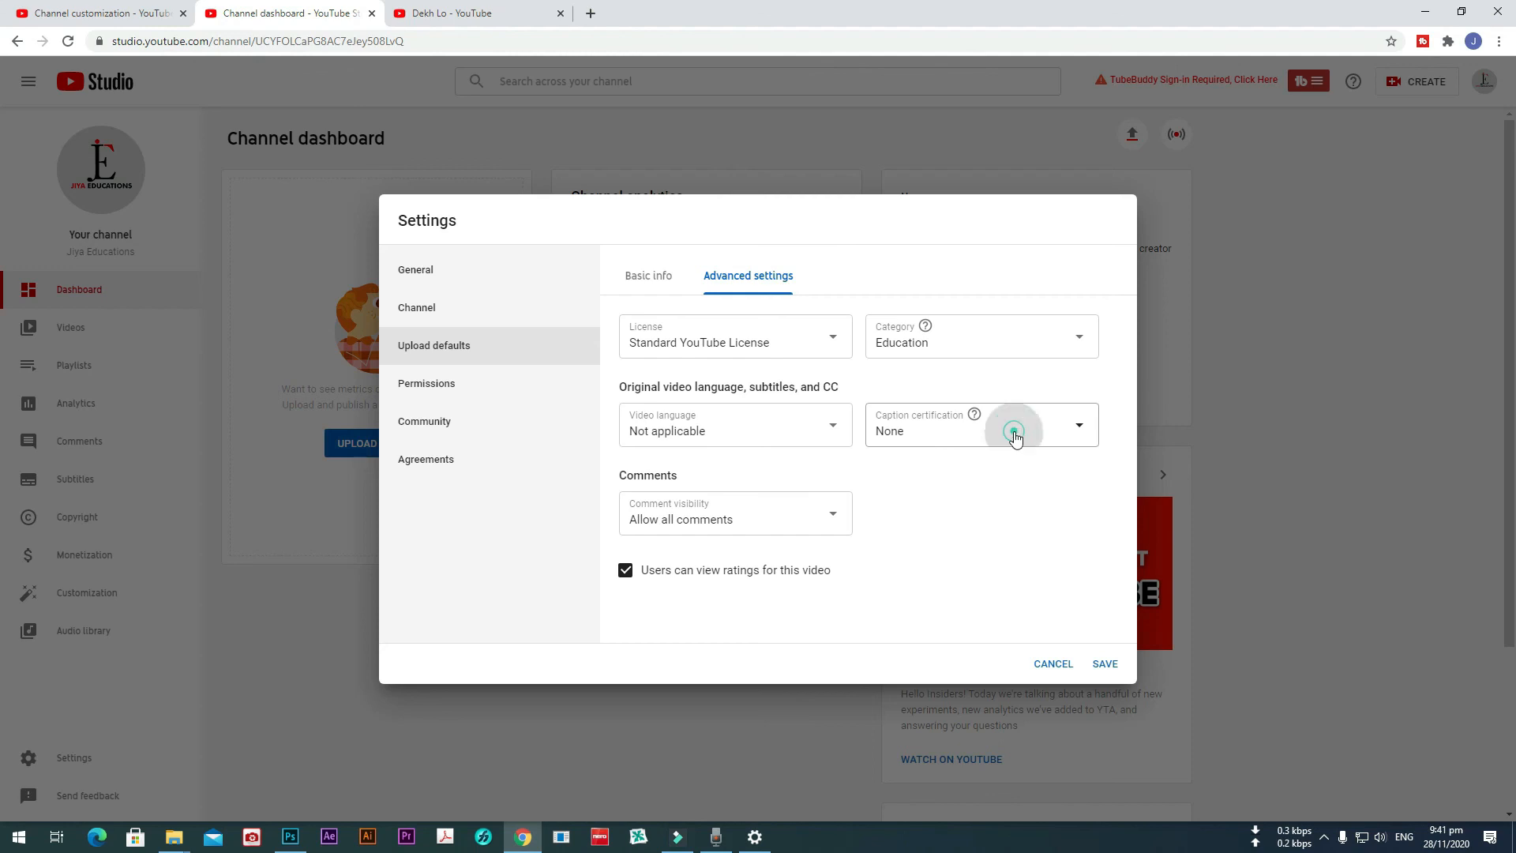
left_click(963, 446)
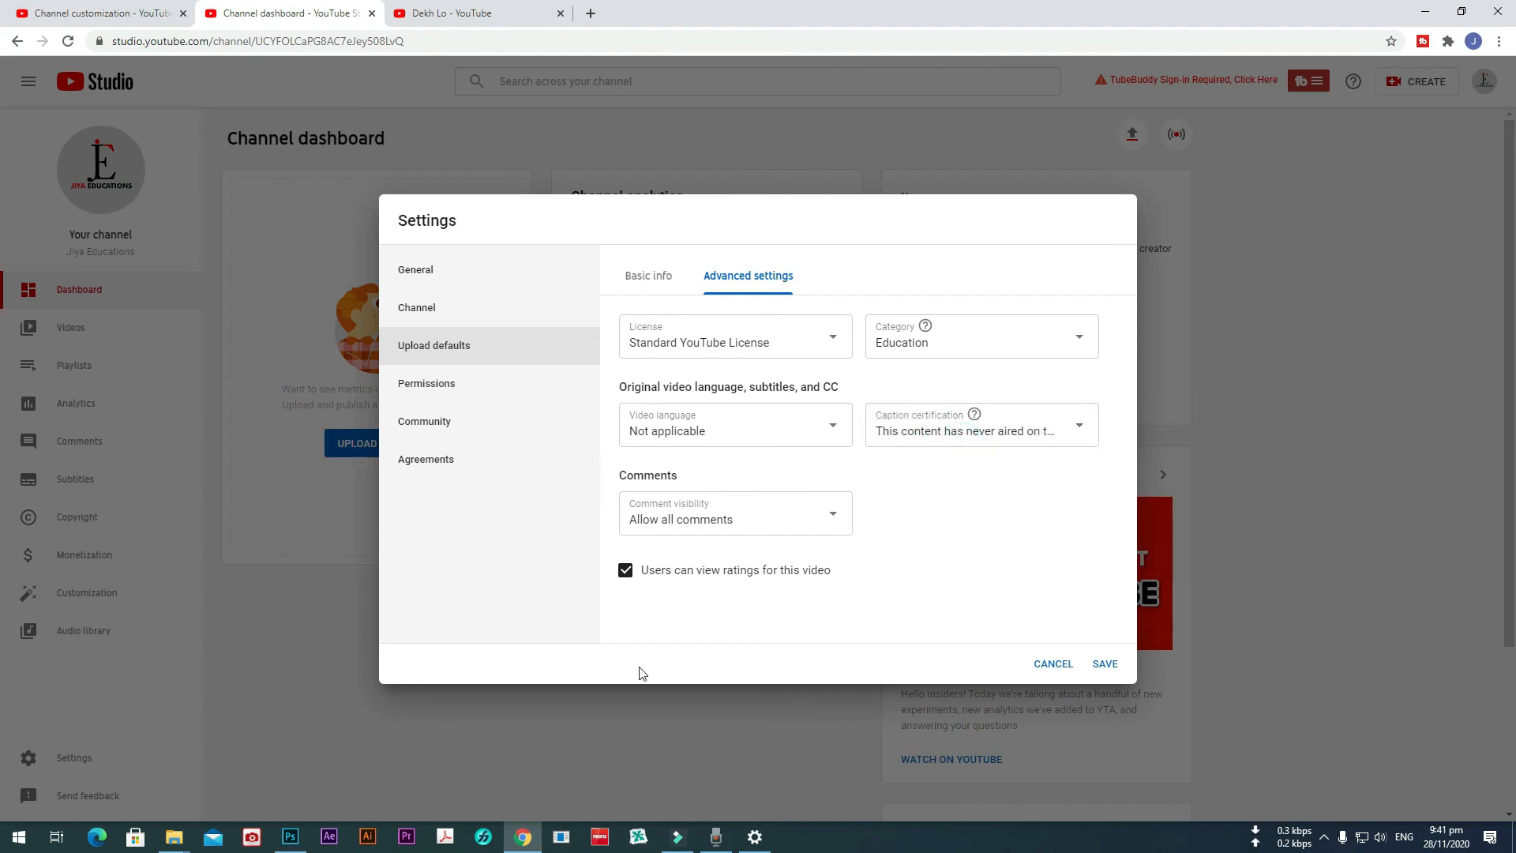
Set the default comment visibility to Allow all comments, and turn the viewing of video ratings off and back on.
left_click(738, 521)
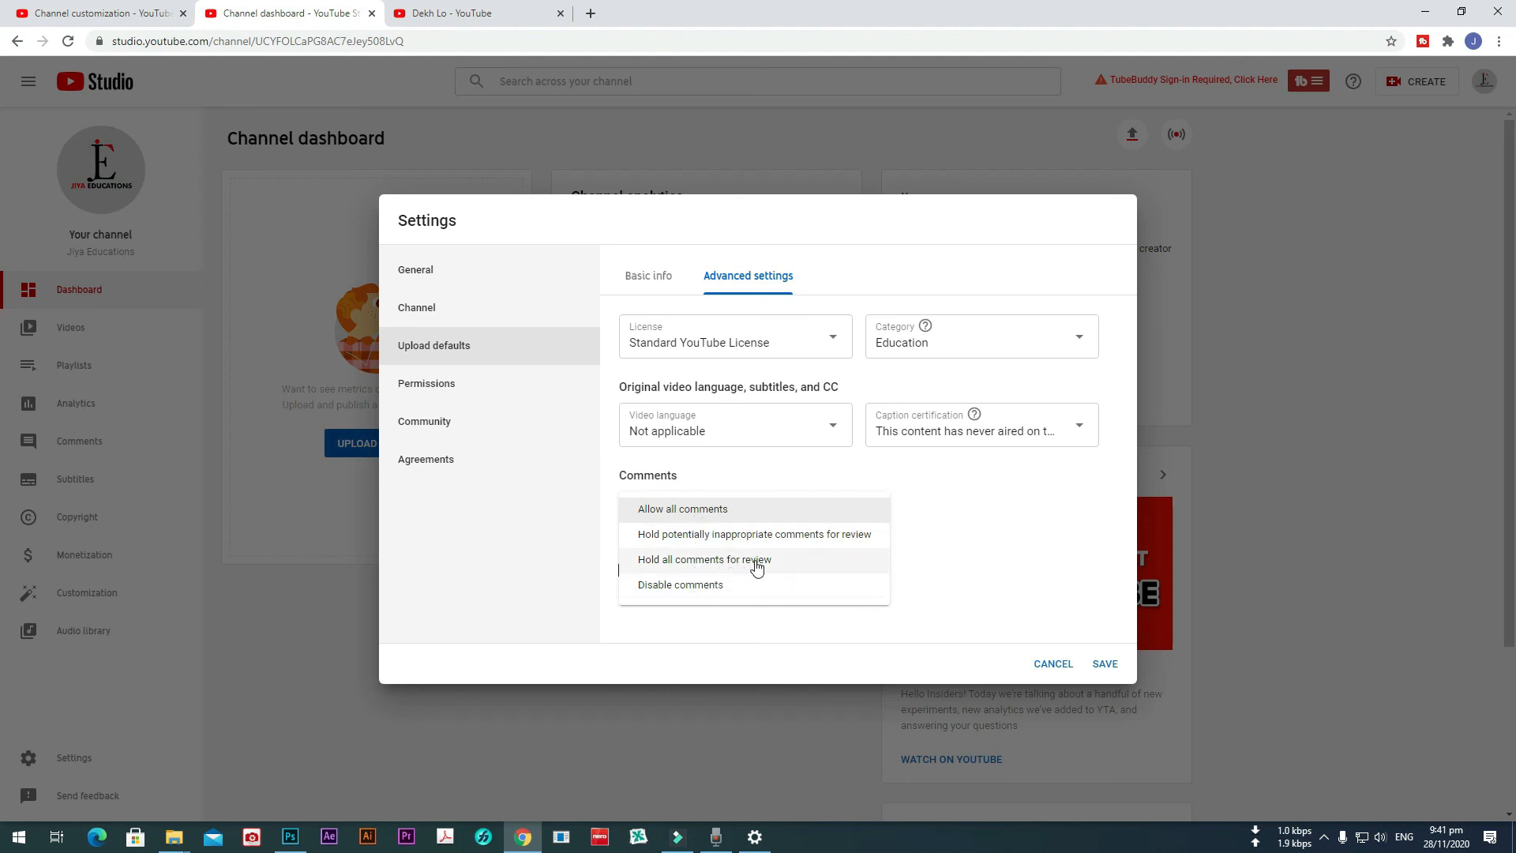
left_click(693, 514)
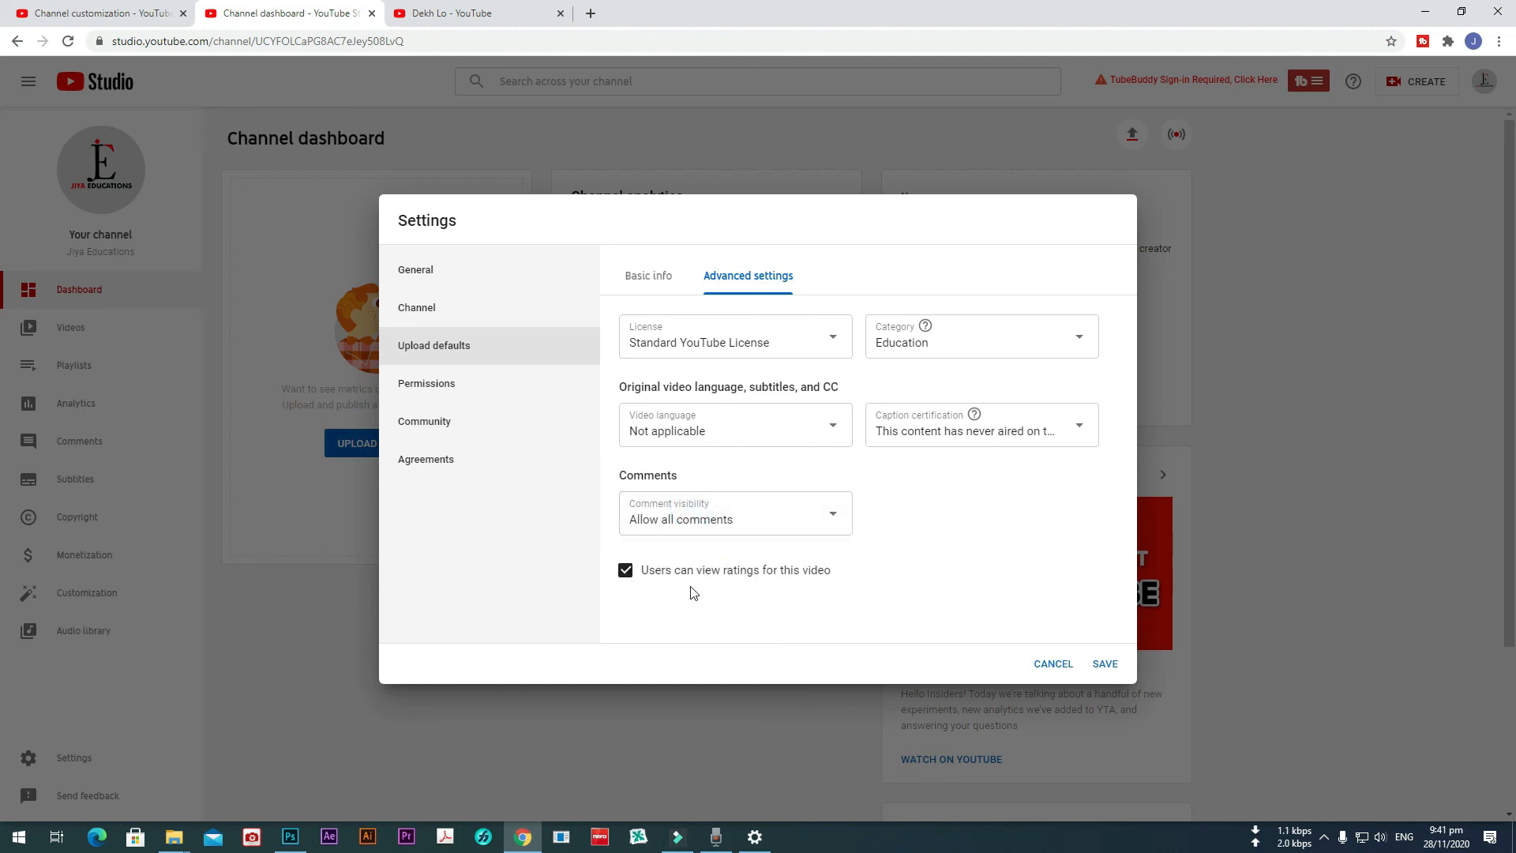
left_click(626, 572)
left_click(626, 572)
Examine the title, description, visibility and tags fields in the basic info of the upload defaults.
left_click(632, 274)
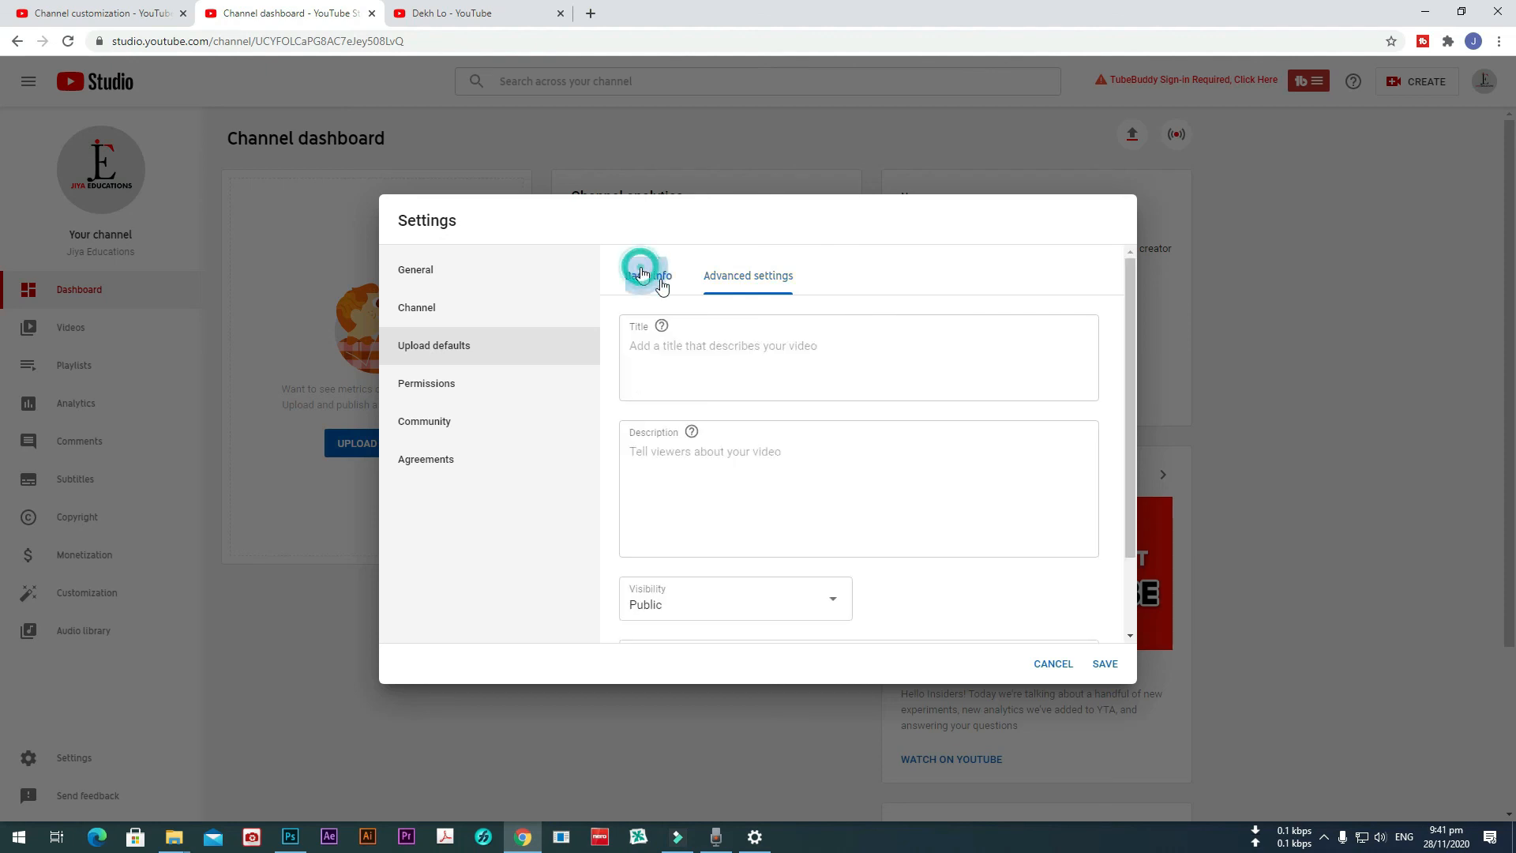
scroll(1132, 308, "down", 2)
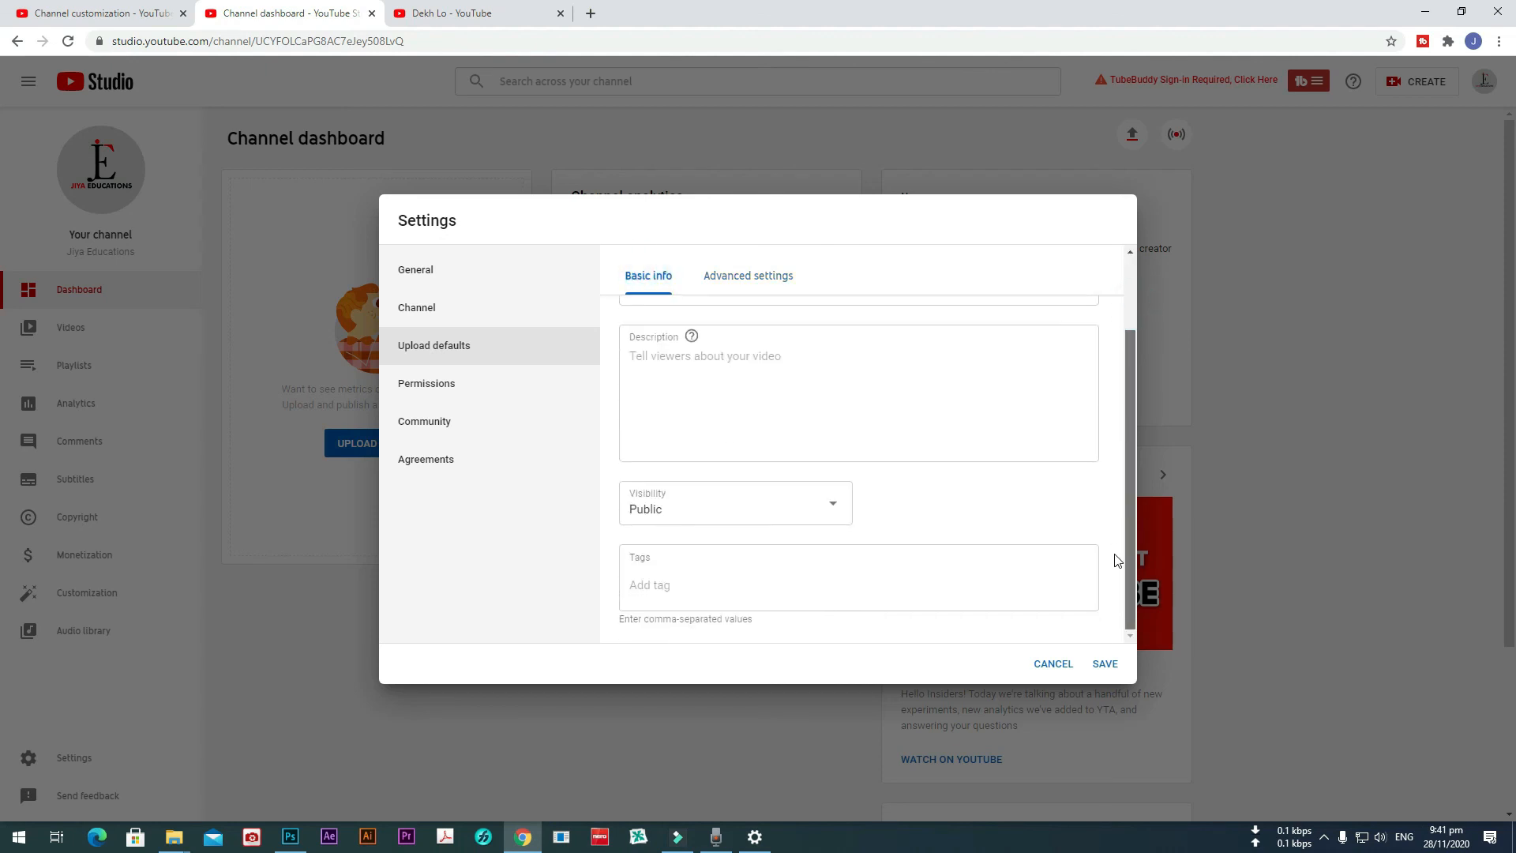
scroll(1093, 308, "up", 2)
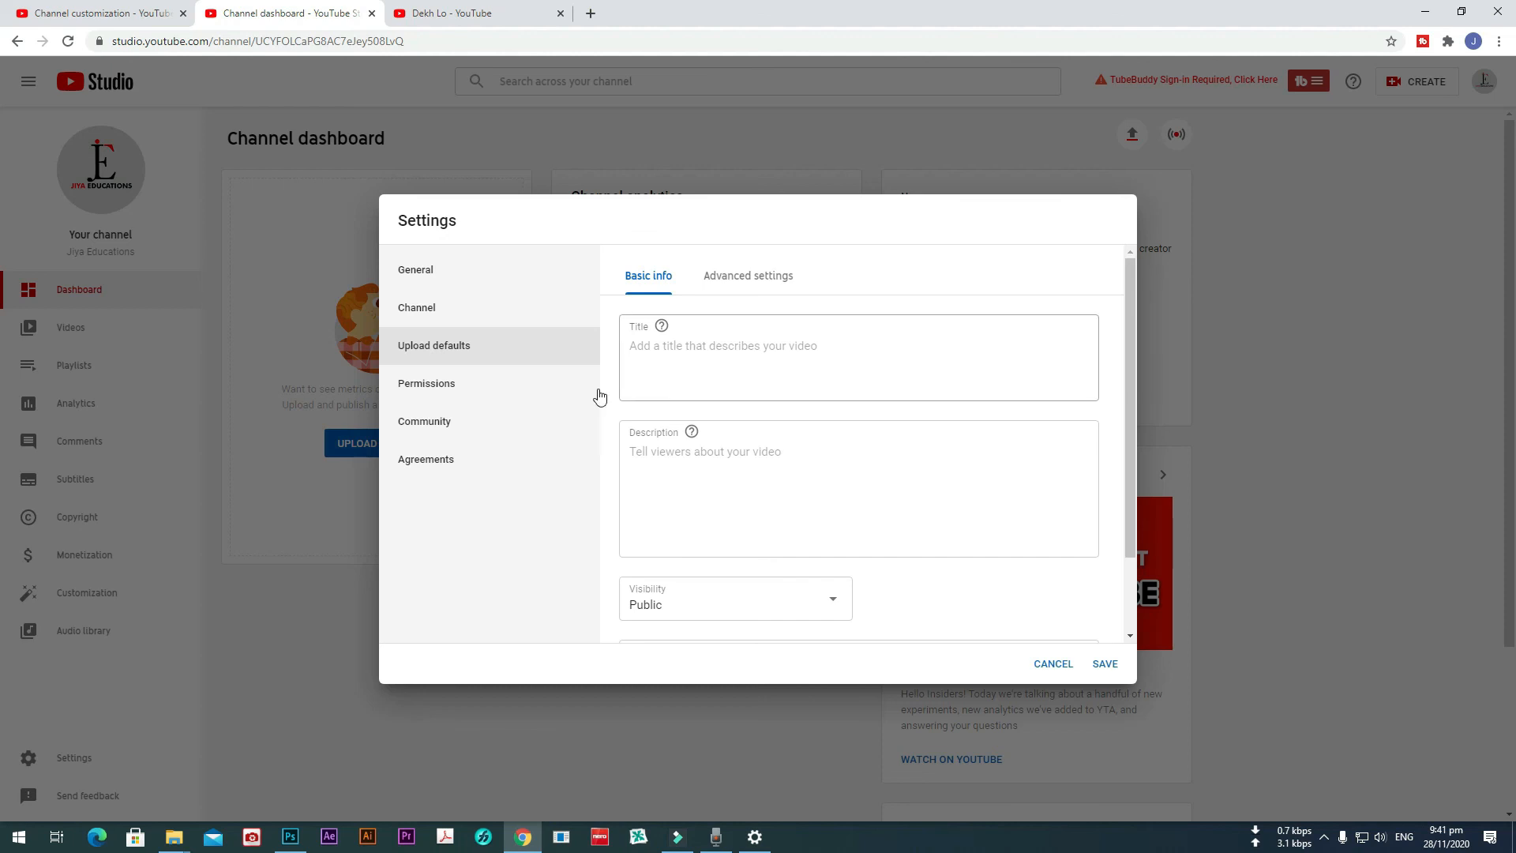
left_click(631, 326)
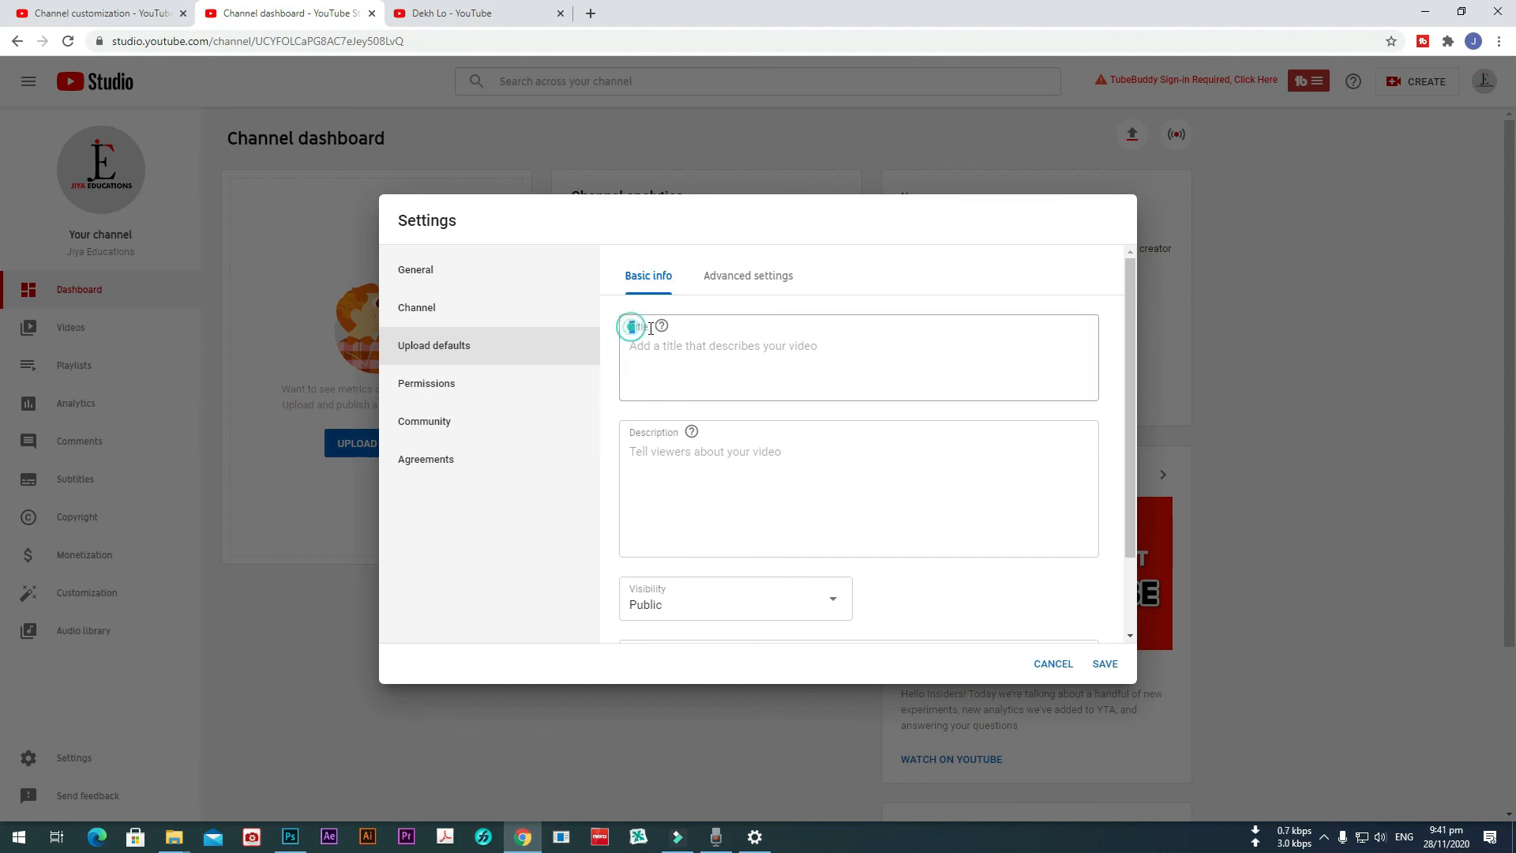
left_click(630, 430)
double_click(669, 434)
scroll(728, 511, "down", 1)
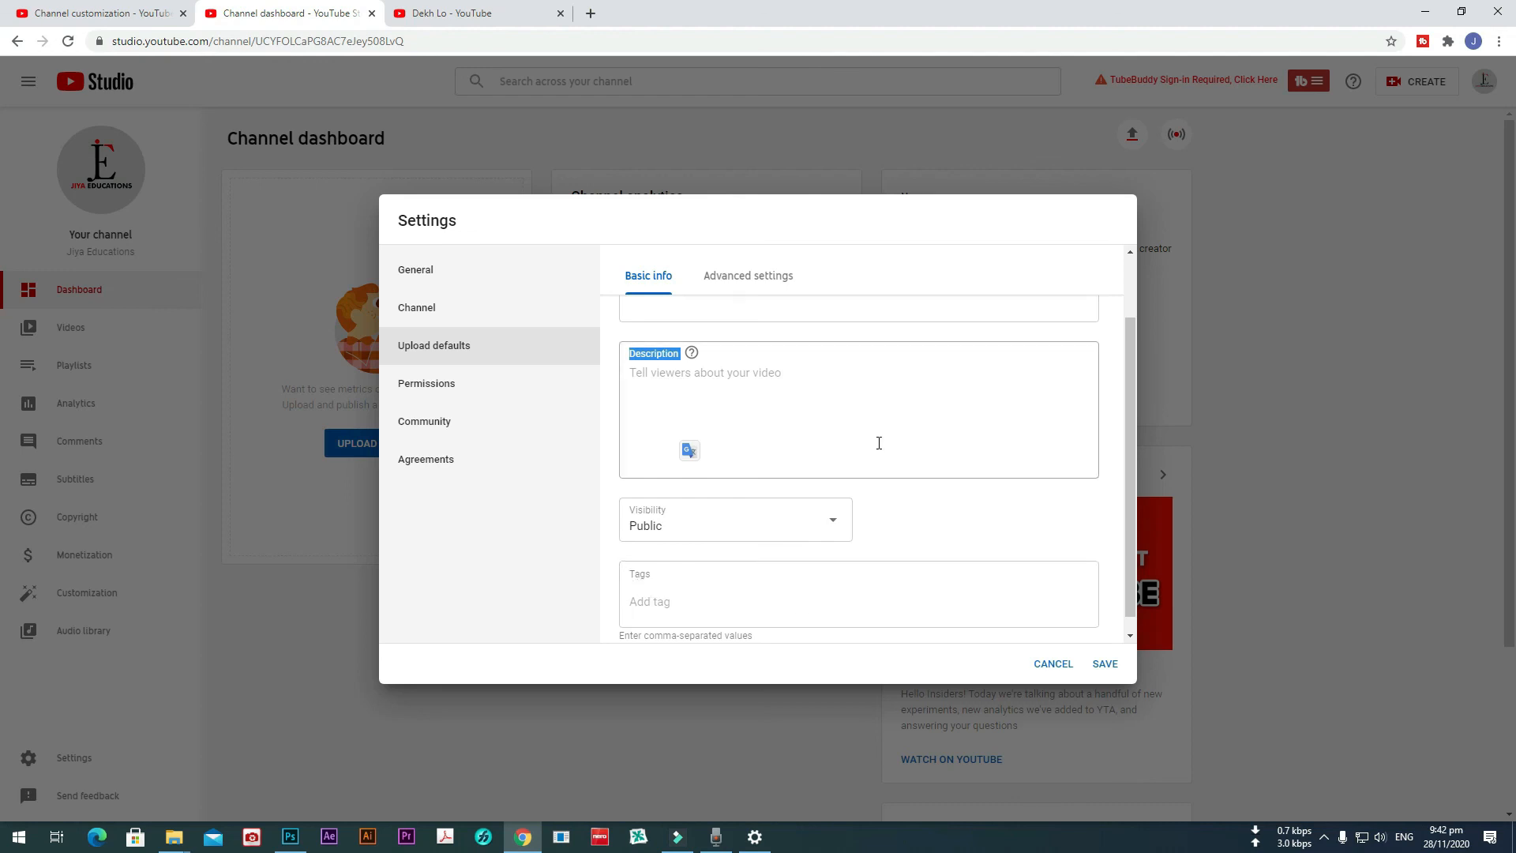
scroll(877, 440, "up", 1)
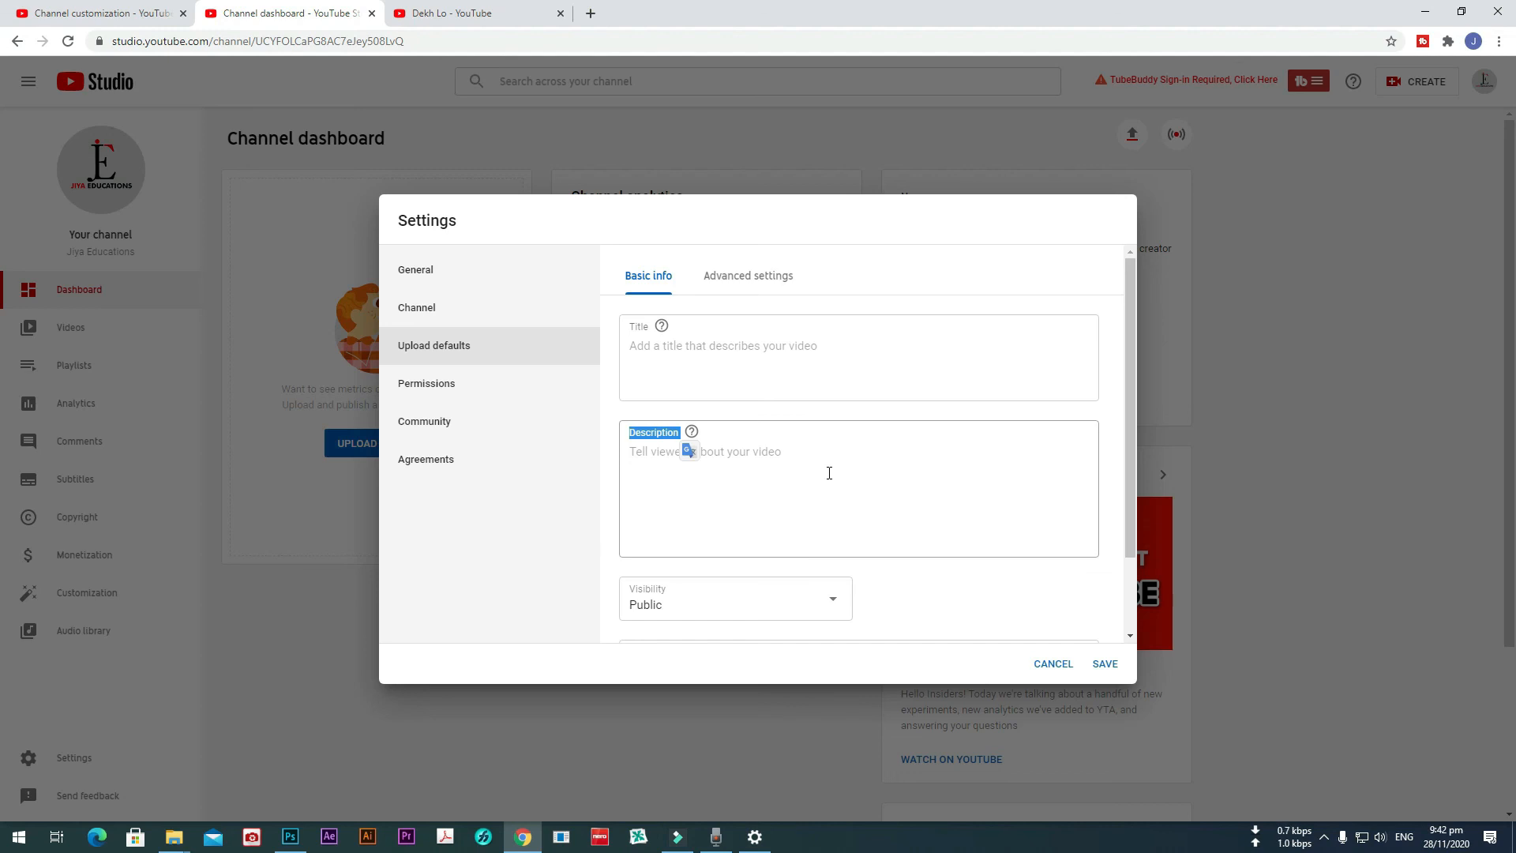
left_click(850, 352)
left_click(709, 459)
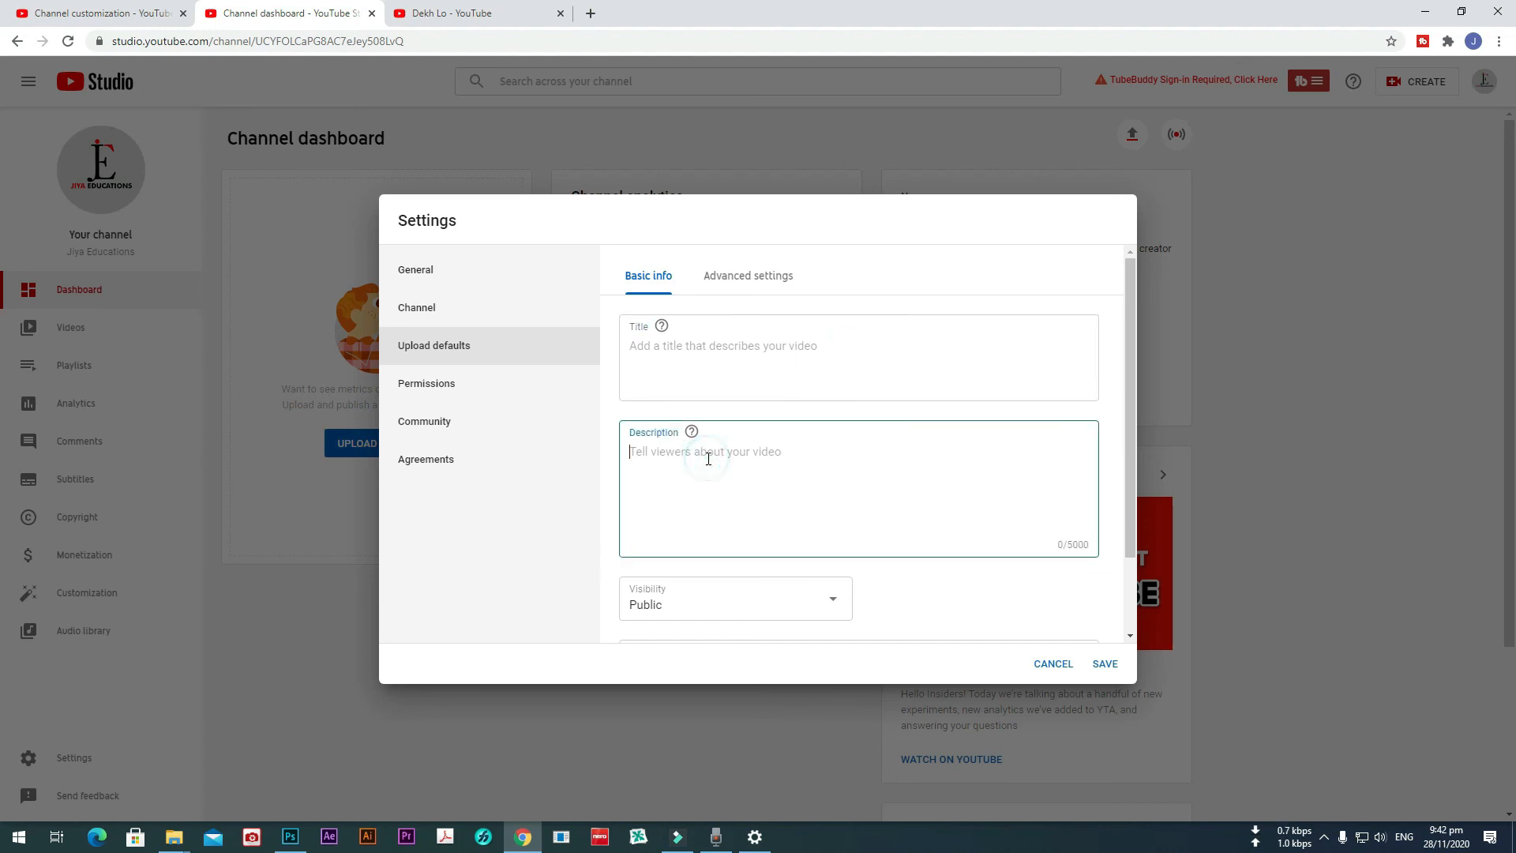
left_click_drag(1132, 332, 1136, 439)
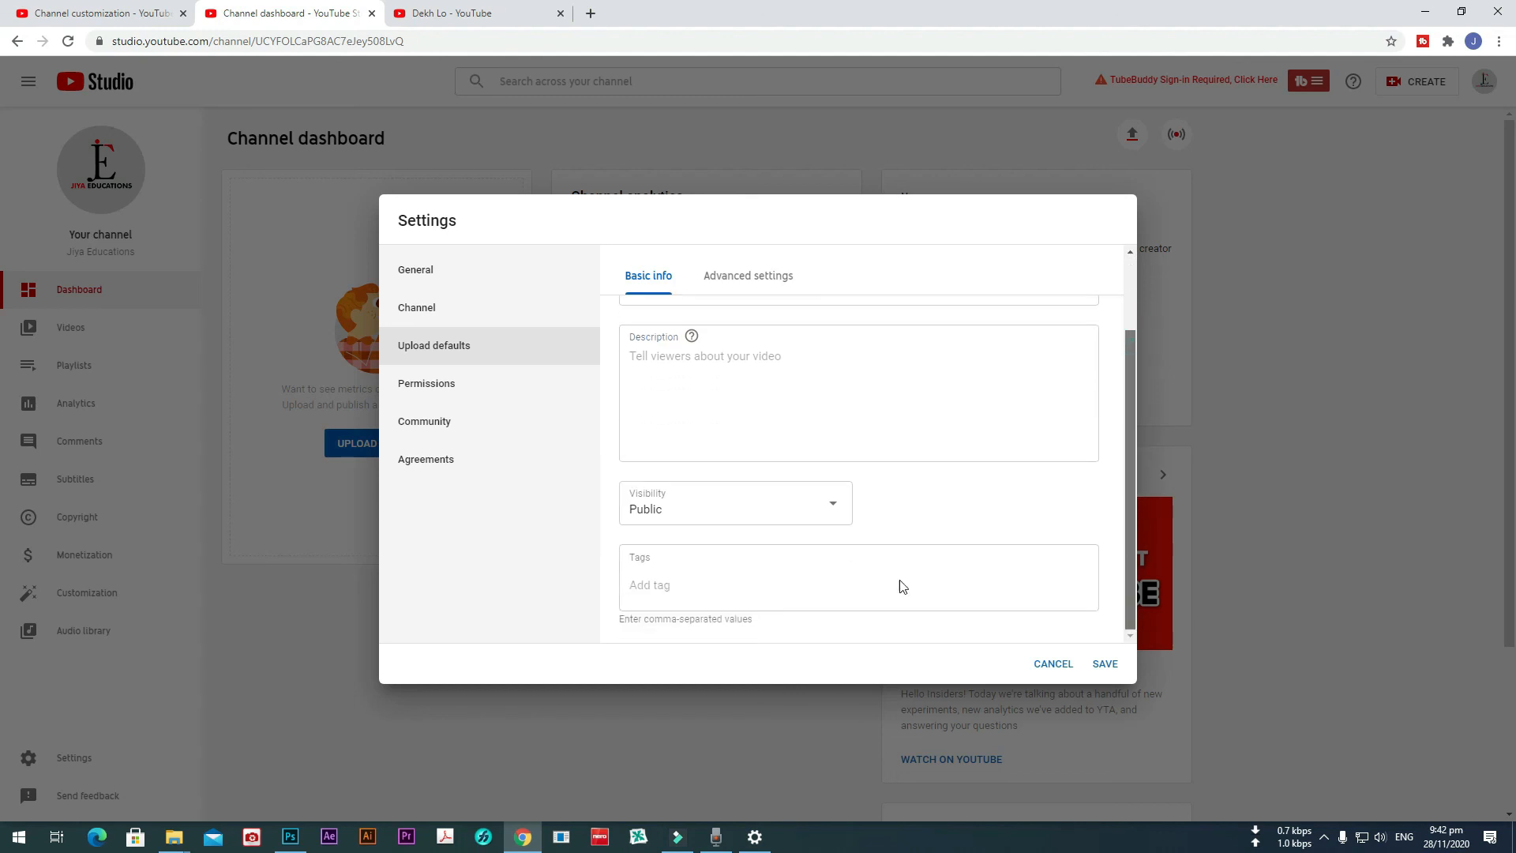
left_click(737, 590)
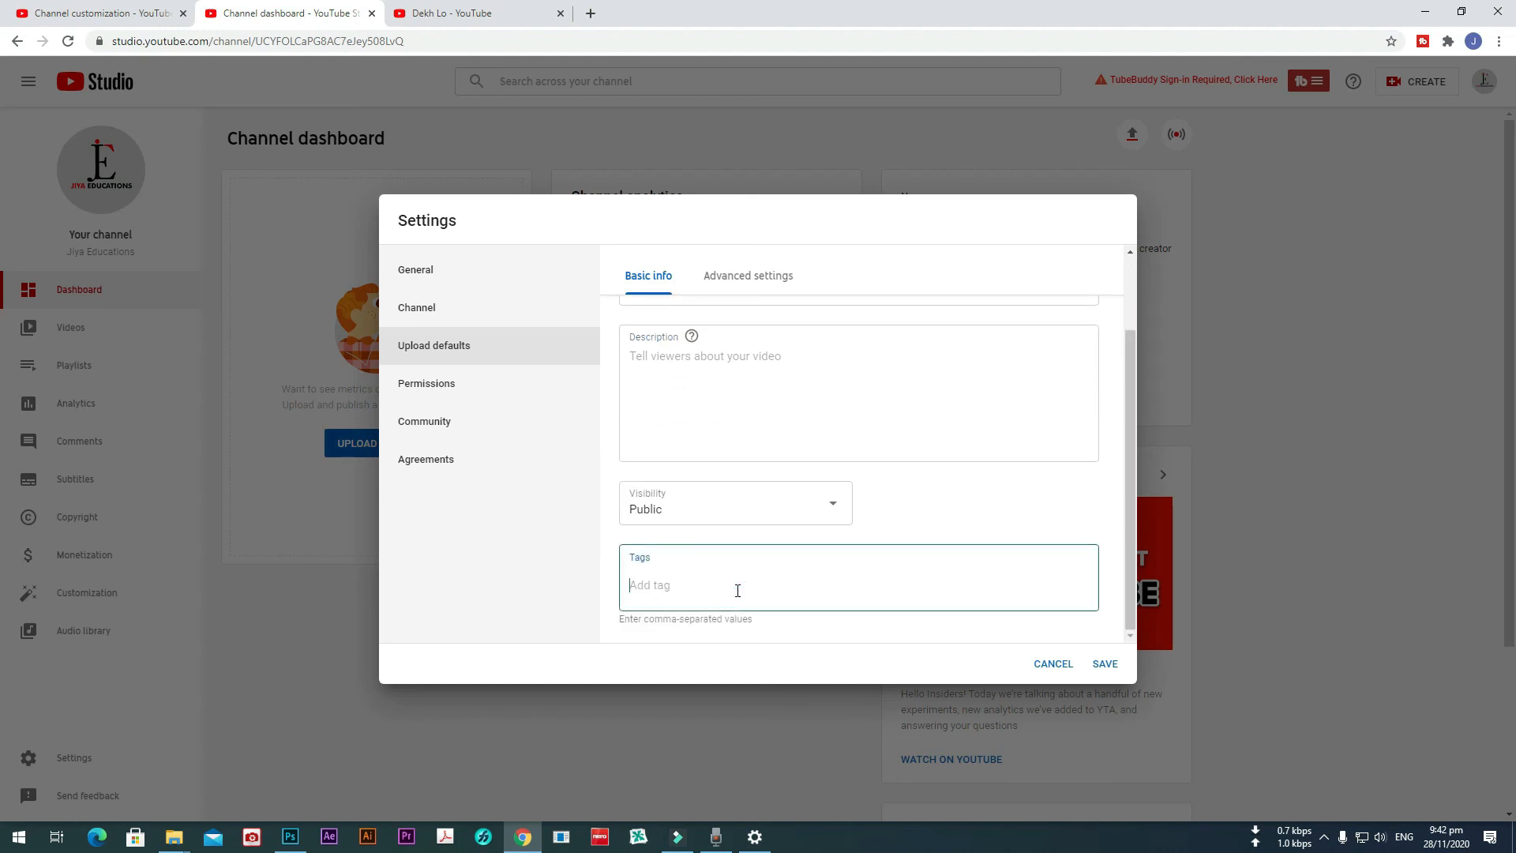
Save the upload defaults and open the channel's public page from the account options.
left_click(1105, 664)
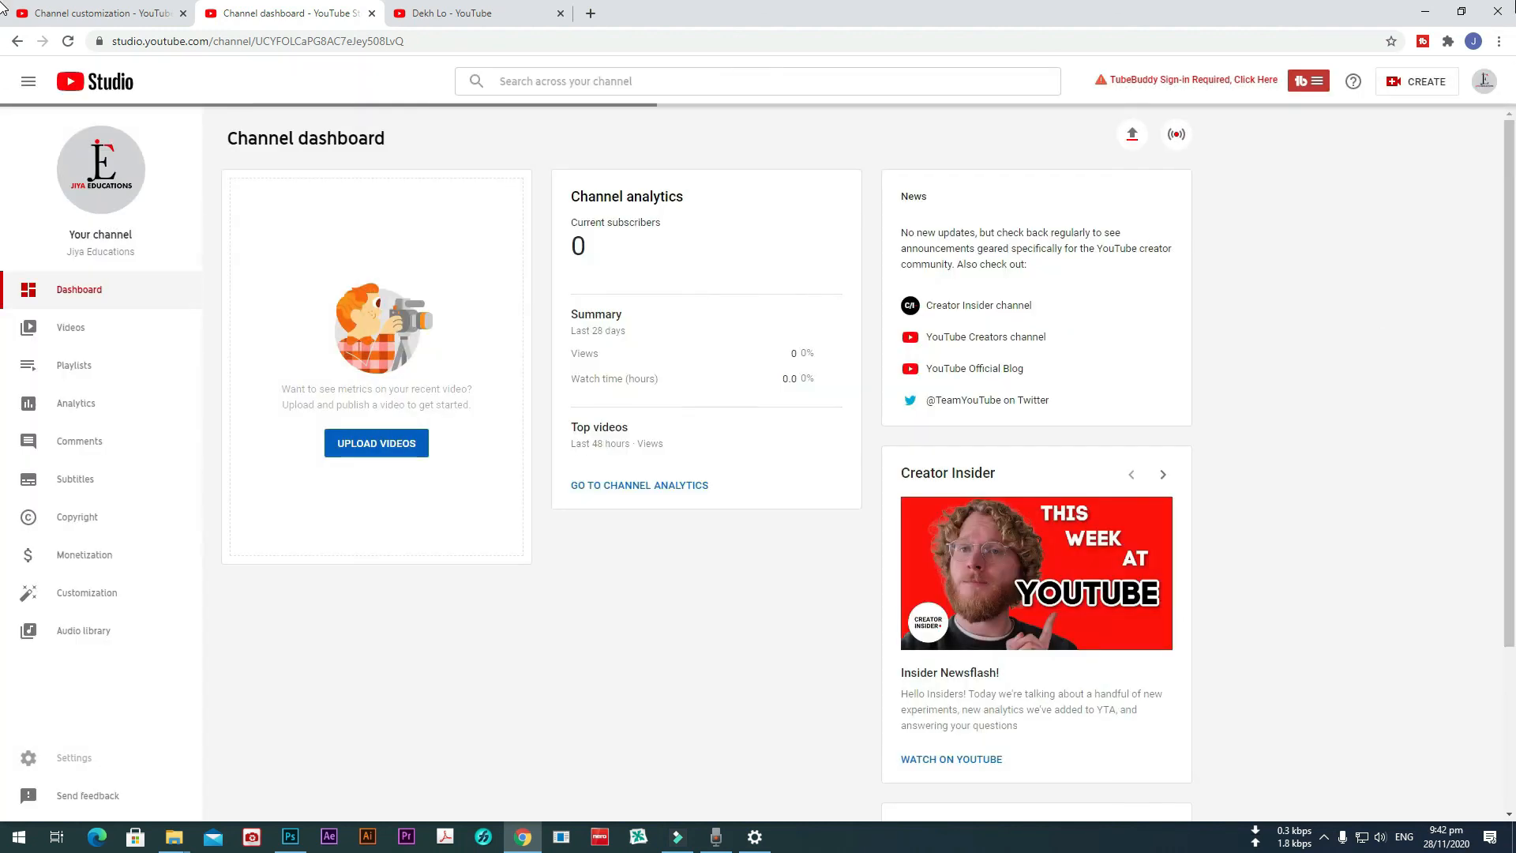
left_click(1484, 81)
left_click(1330, 177)
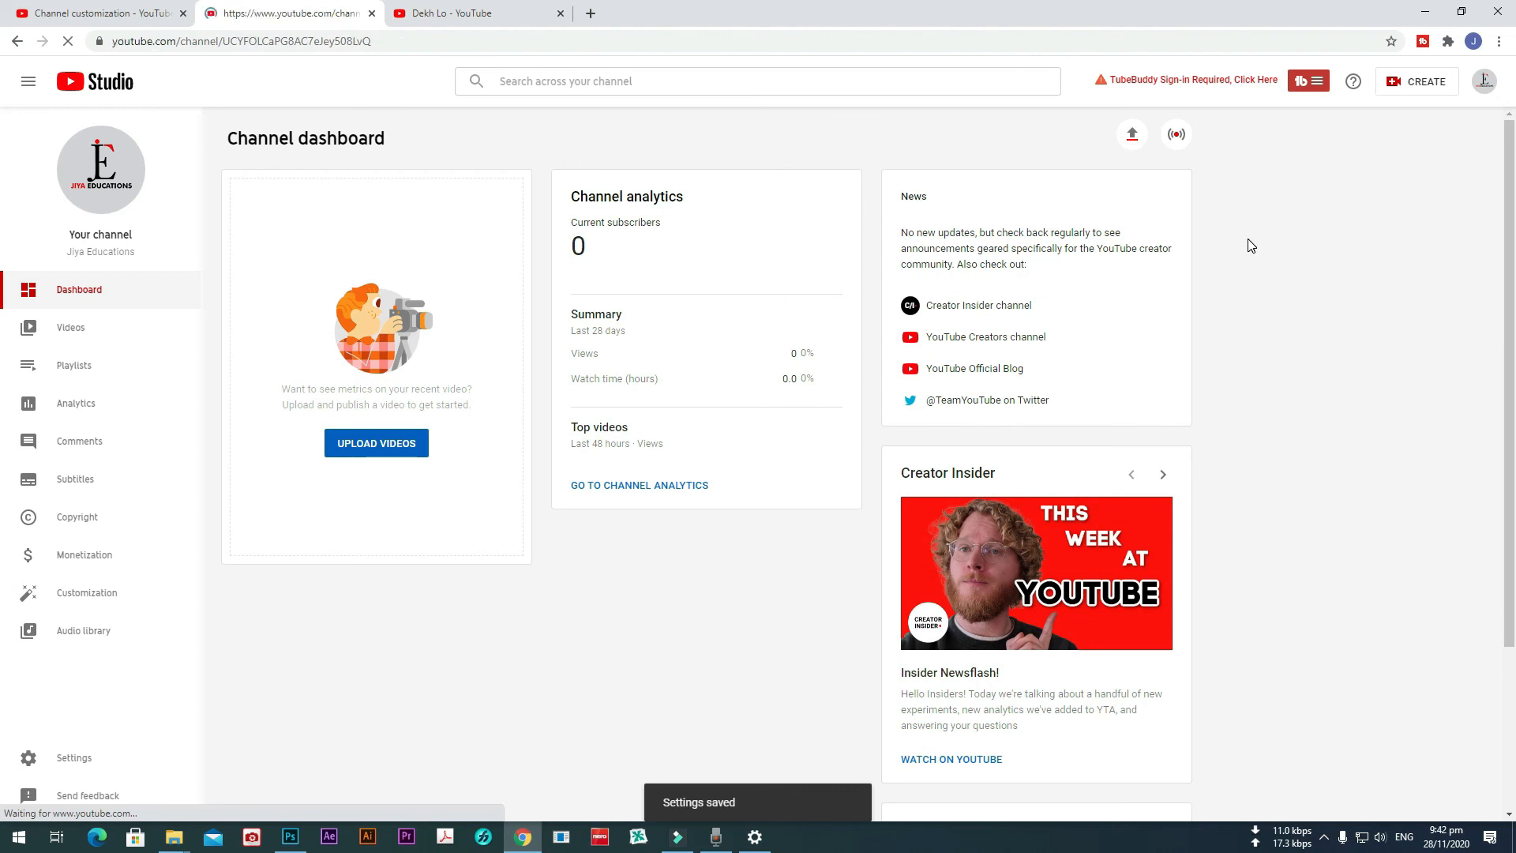